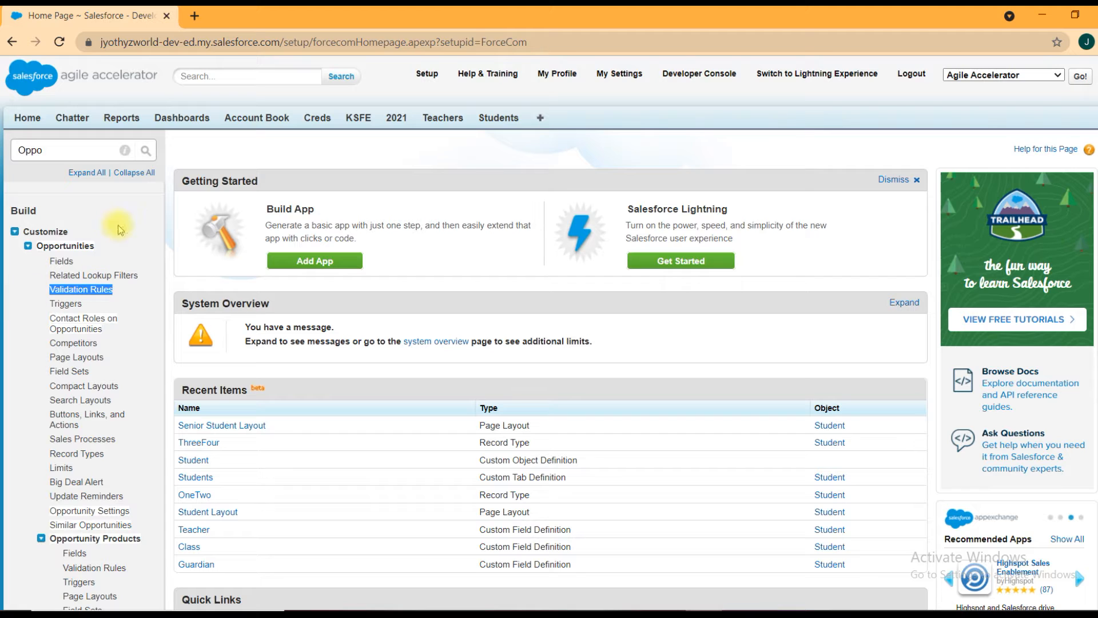
- Search the setup menu for "Account" and locate Validation Rules under Accounts
{"action": "double_click", "coordinate": [58, 149]}
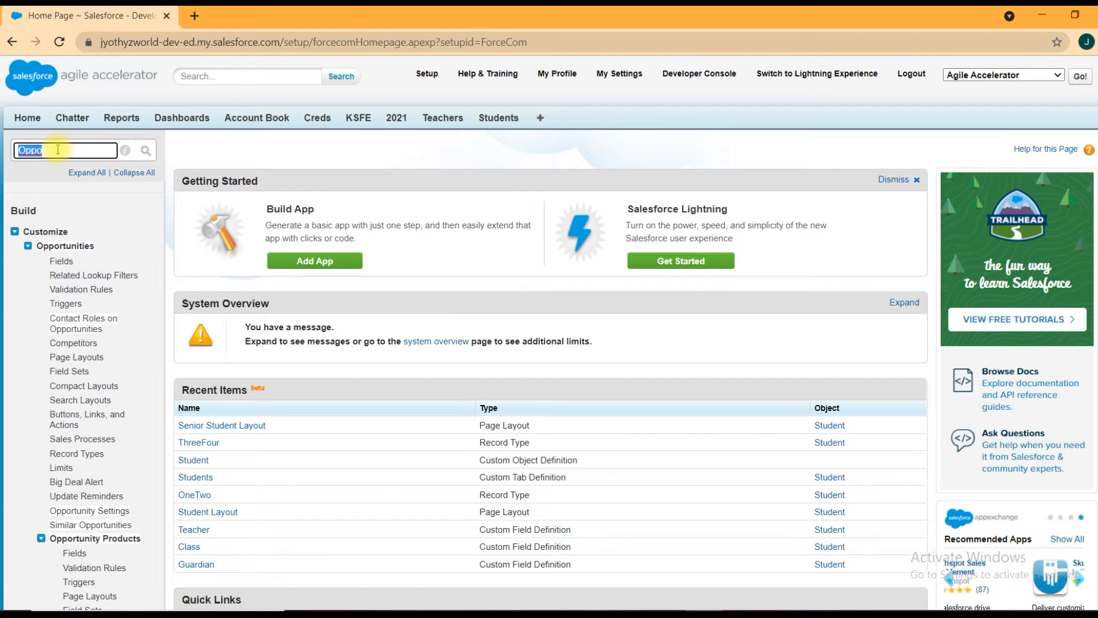
{"action": "type", "text": "Acc"}
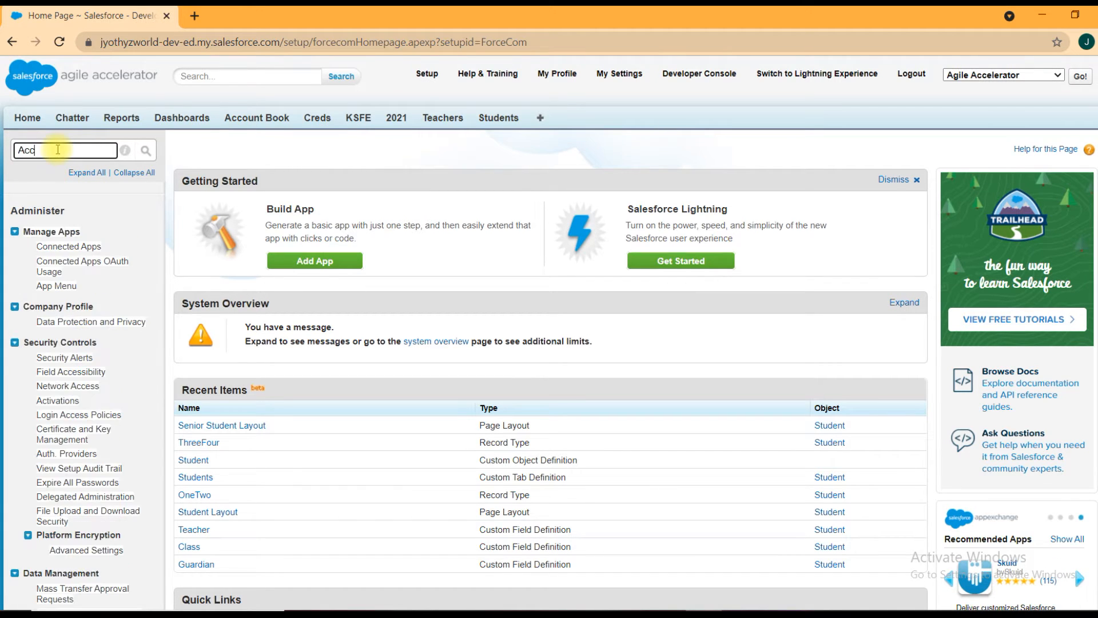
{"action": "type", "text": "ount"}
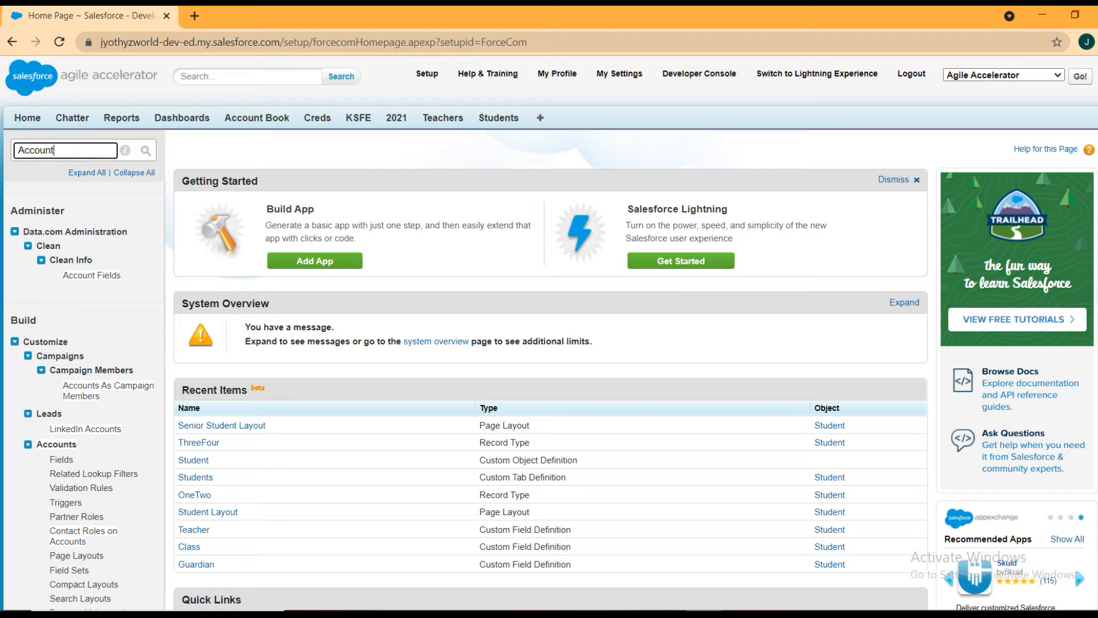
{"action": "triple_click", "coordinate": [82, 487]}
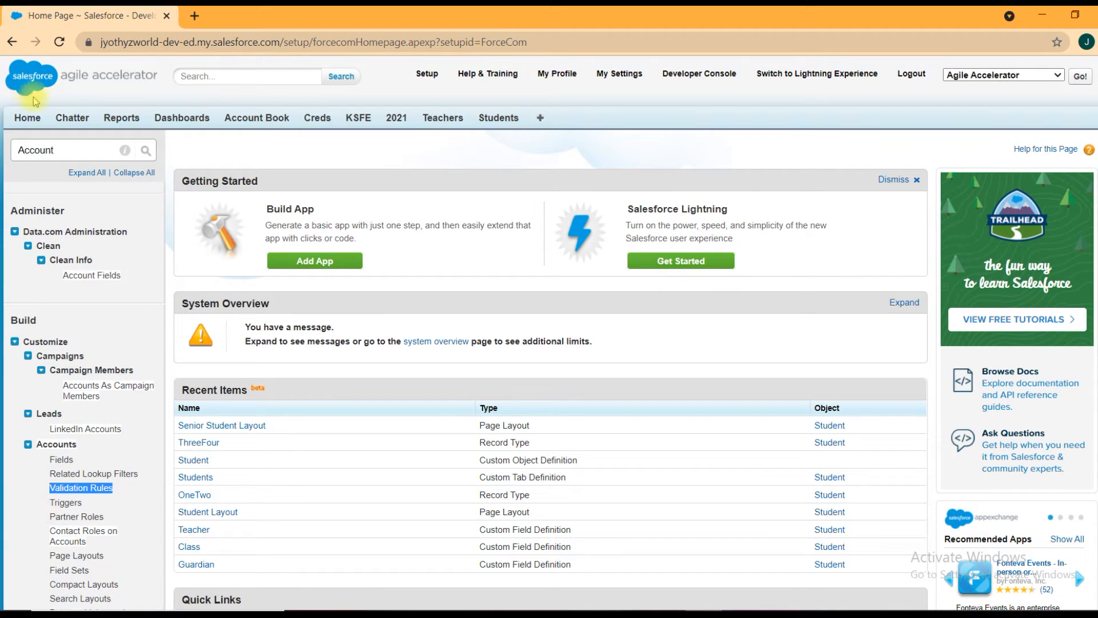
- Search the setup menu for "Object", open the custom Objects list in a new tab, and open the Student object in another tab
{"action": "double_click", "coordinate": [82, 150]}
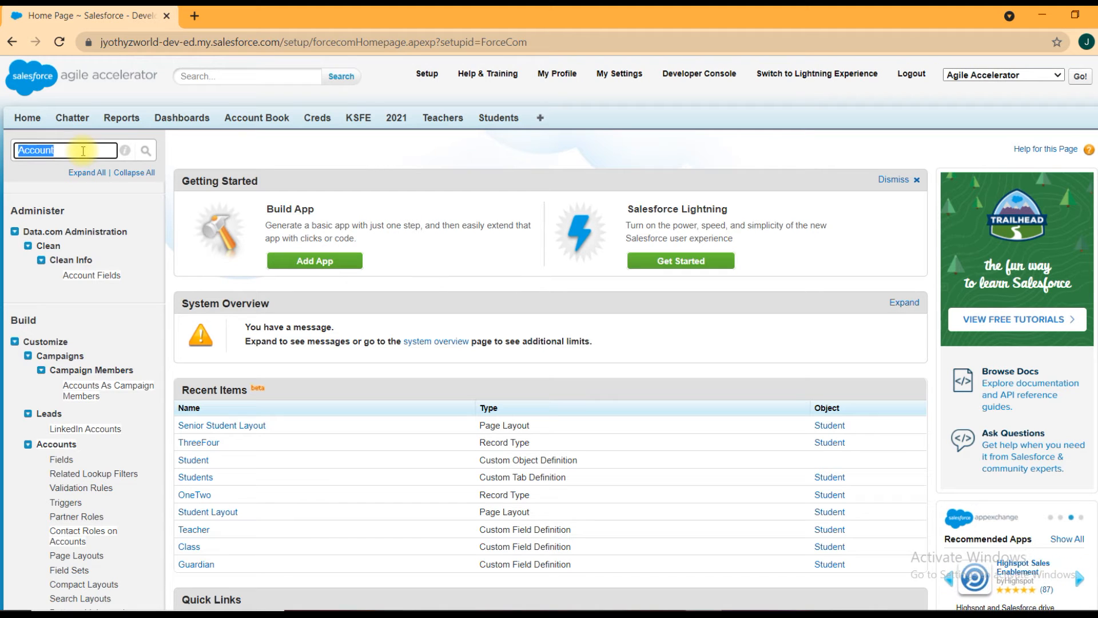
{"action": "type", "text": "Object"}
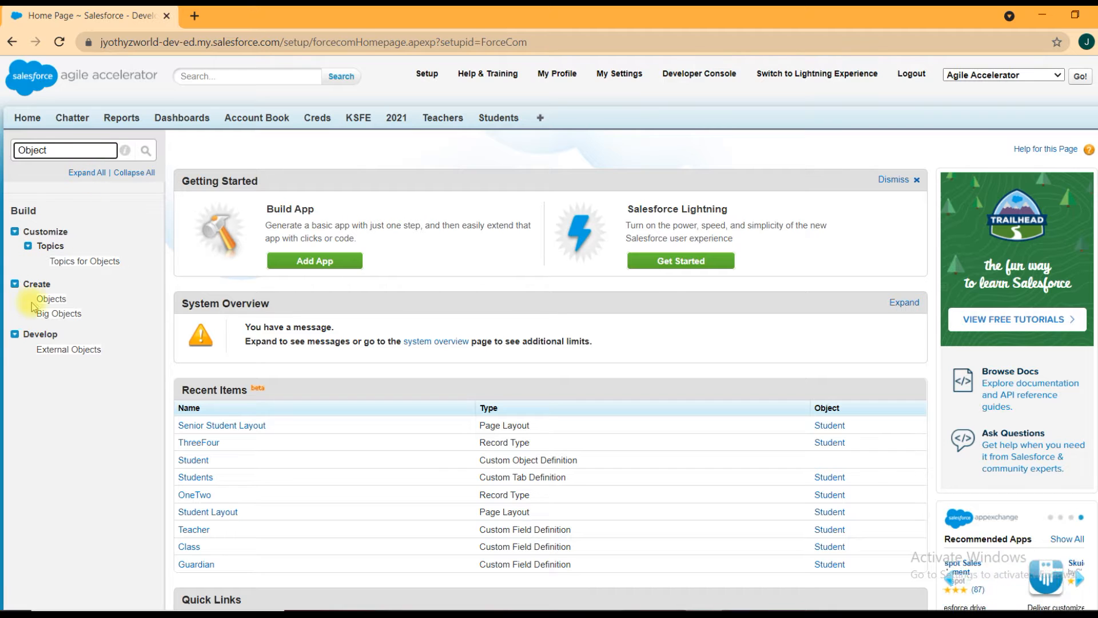
{"action": "left_click", "coordinate": [51, 300], "text": "ctrl"}
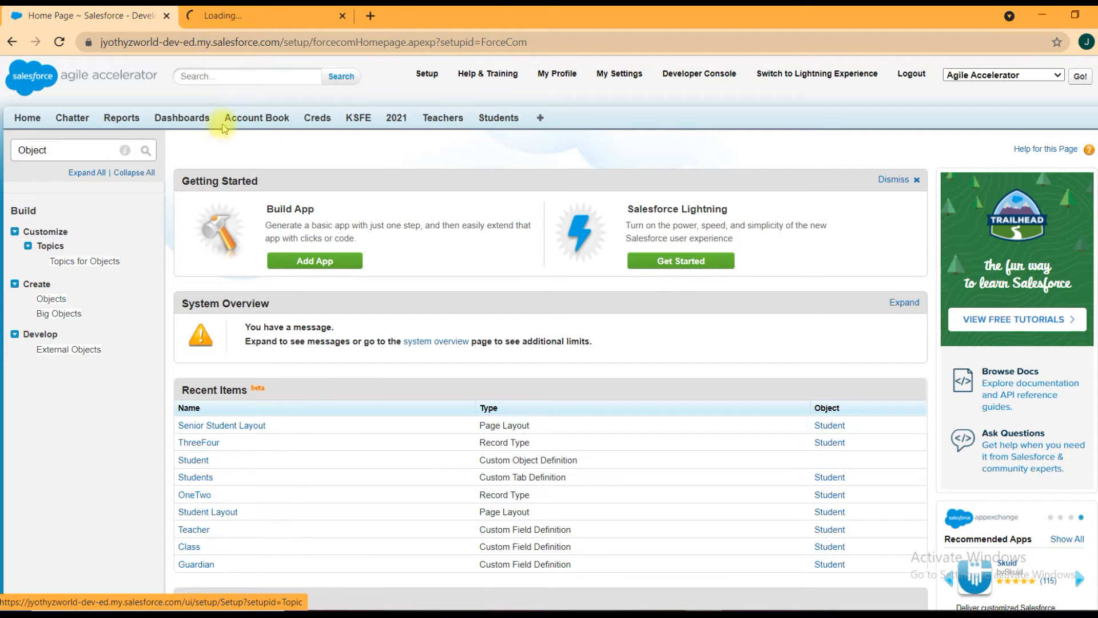
{"action": "left_click", "coordinate": [269, 22]}
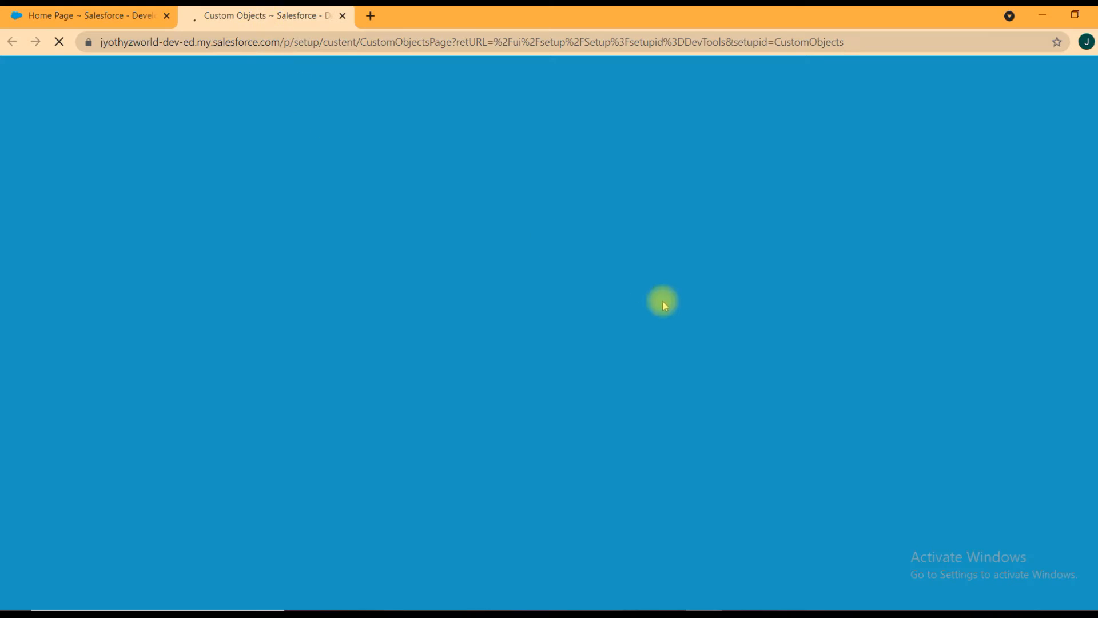
{"action": "scroll", "coordinate": [662, 301], "scroll_direction": "down", "scroll_amount": 15}
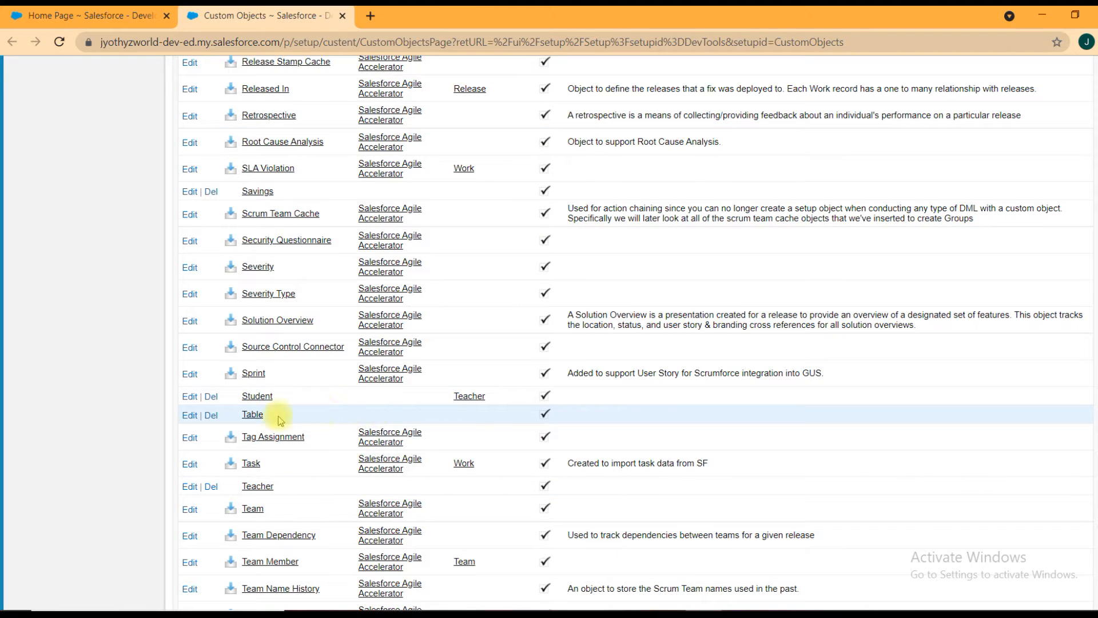
{"action": "left_click", "coordinate": [249, 397], "text": "ctrl"}
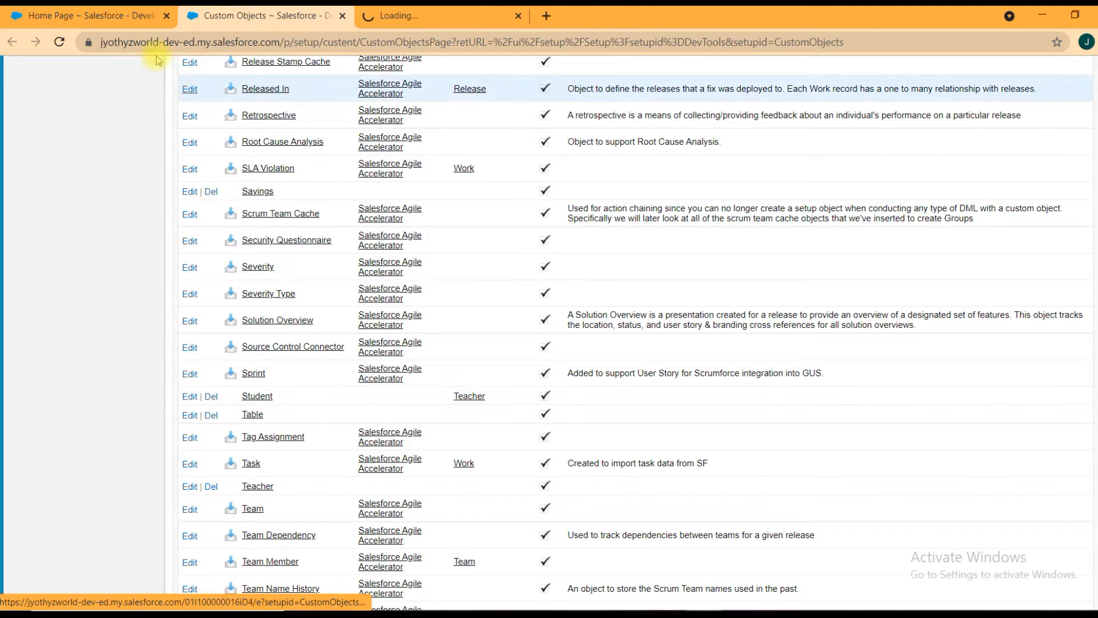
- Return to the setup home page, search for "Oppo", and open the Opportunity Validation Rules in a new tab
{"action": "left_click", "coordinate": [86, 16]}
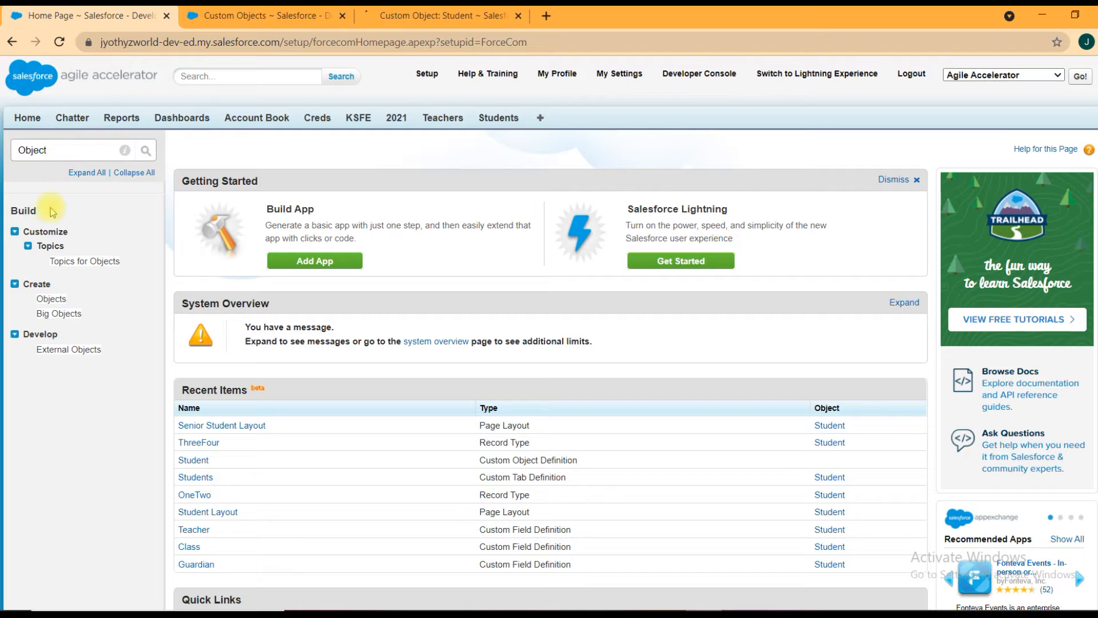
{"action": "double_click", "coordinate": [69, 153]}
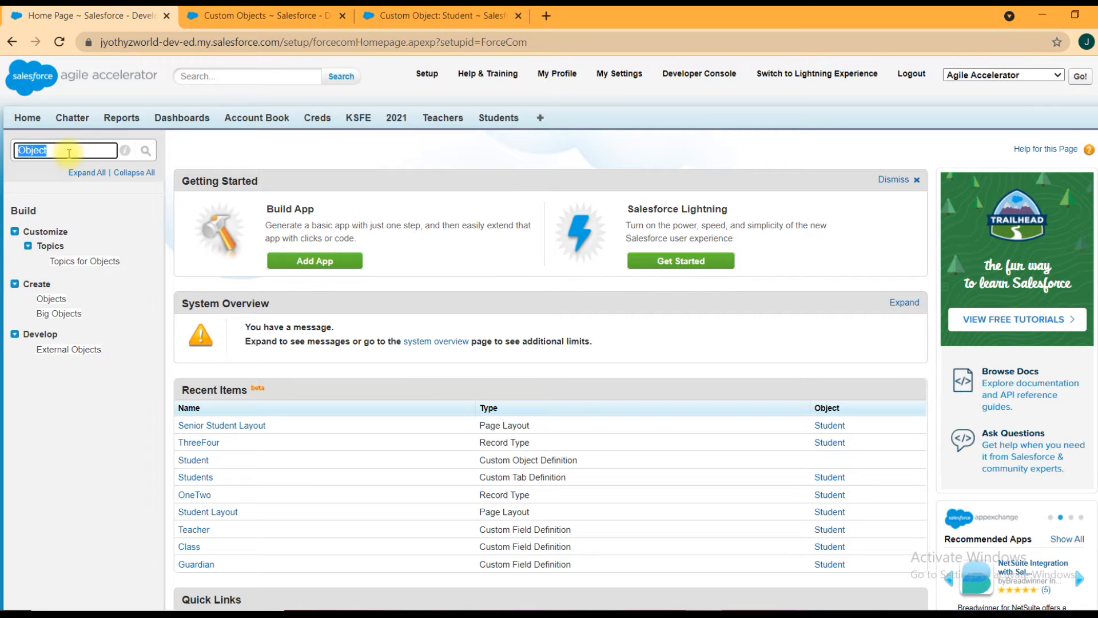
{"action": "type", "text": "Oppo"}
{"action": "left_click", "coordinate": [78, 275], "text": "ctrl"}
{"action": "left_click", "coordinate": [615, 19]}
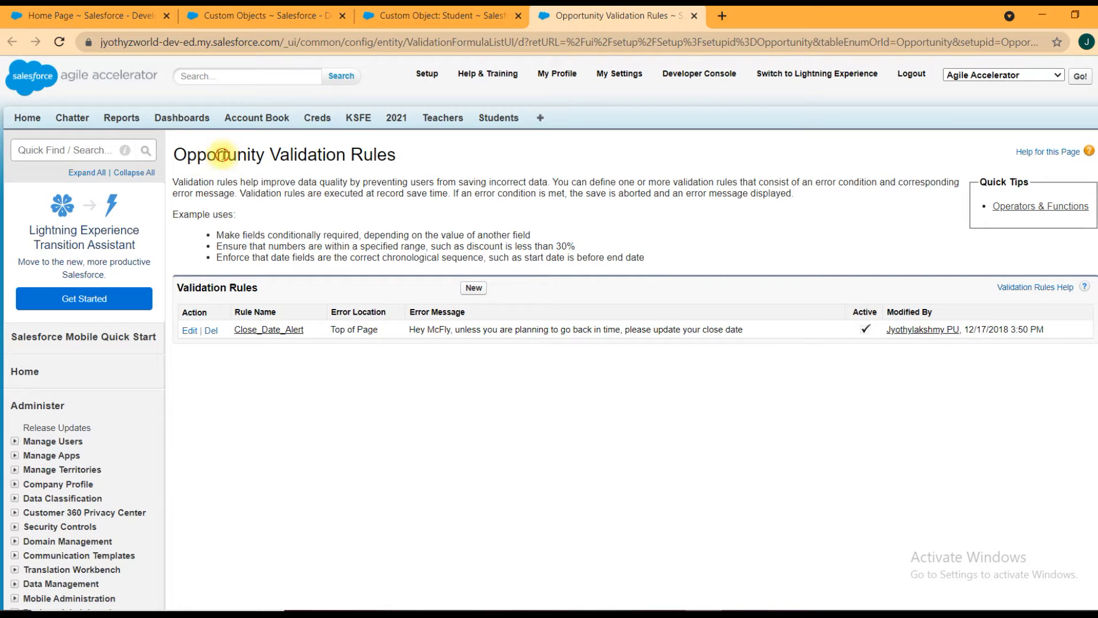
{"action": "double_click", "coordinate": [220, 153]}
{"action": "left_click", "coordinate": [58, 149]}
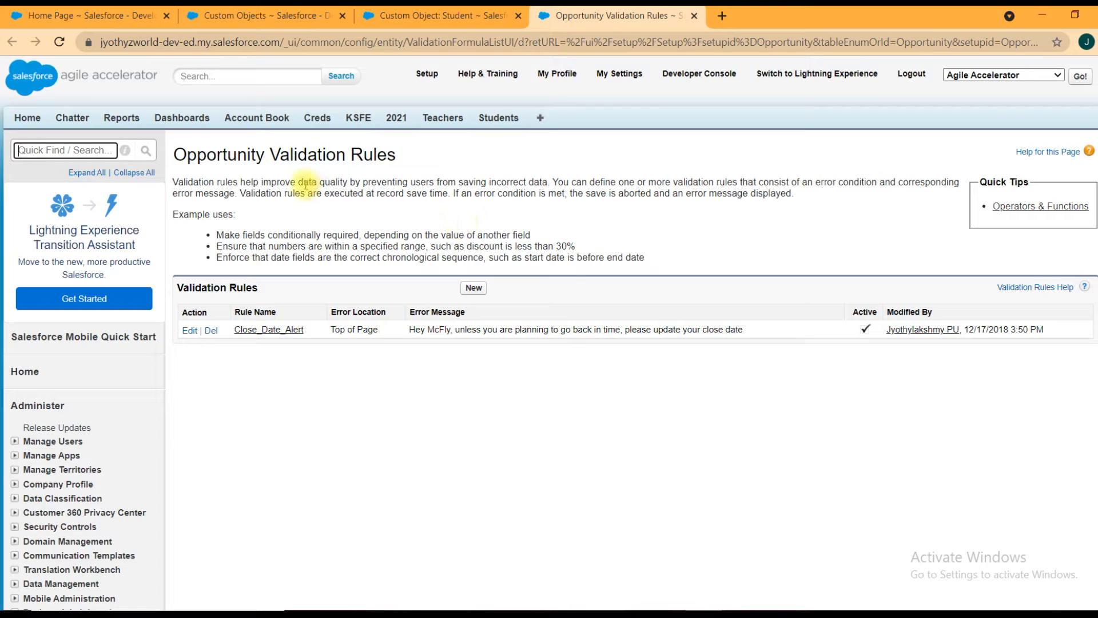
{"action": "left_click_drag", "start_coordinate": [264, 154], "coordinate": [206, 153]}
{"action": "left_click", "coordinate": [469, 255]}
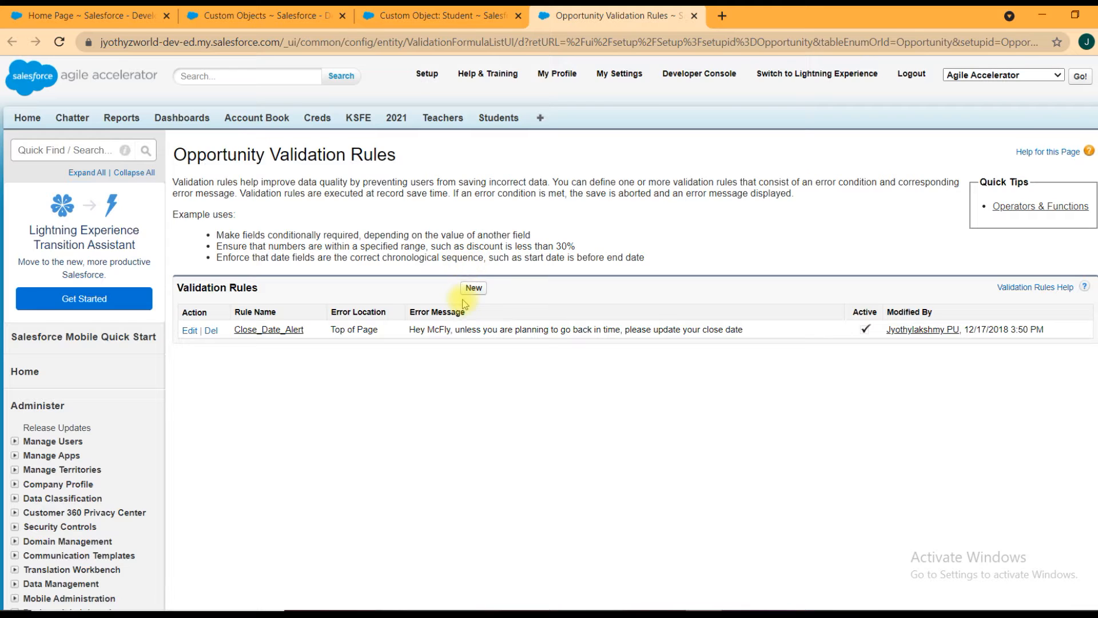
- Start a new Opportunity validation rule and name it "Amount Less than 100 Validation"
{"action": "left_click", "coordinate": [474, 289]}
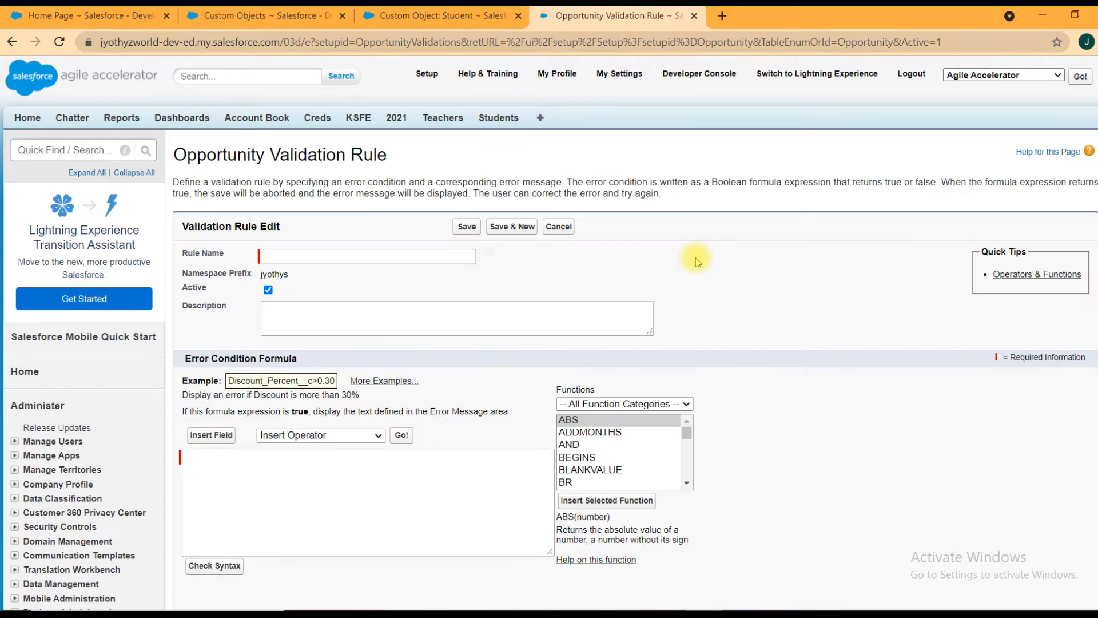
{"action": "left_click", "coordinate": [265, 256]}
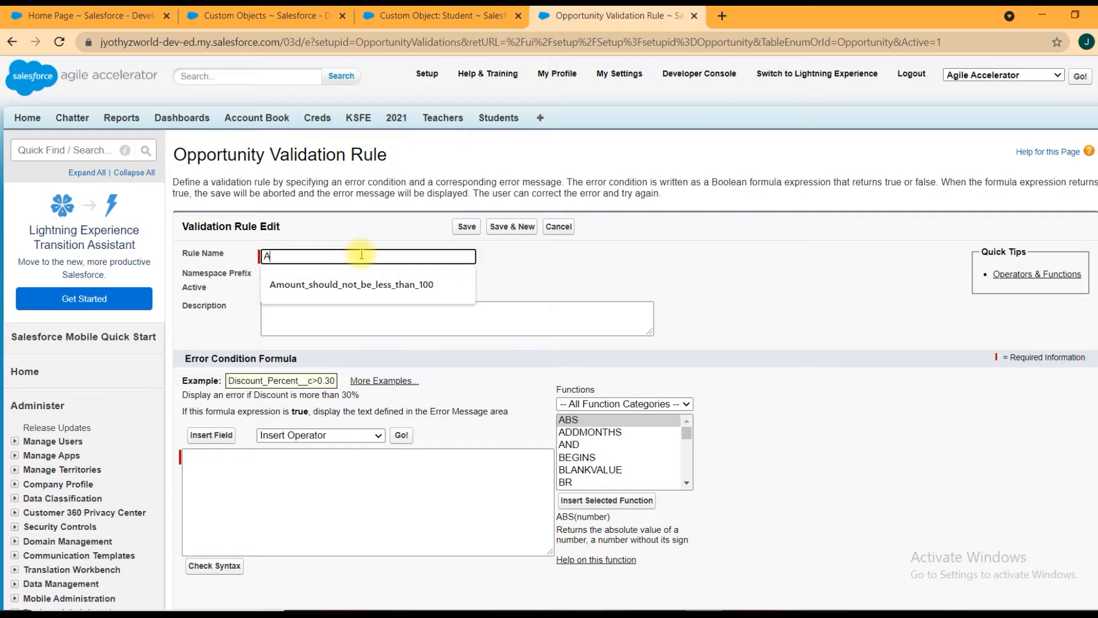
{"action": "type", "text": "Amount "}
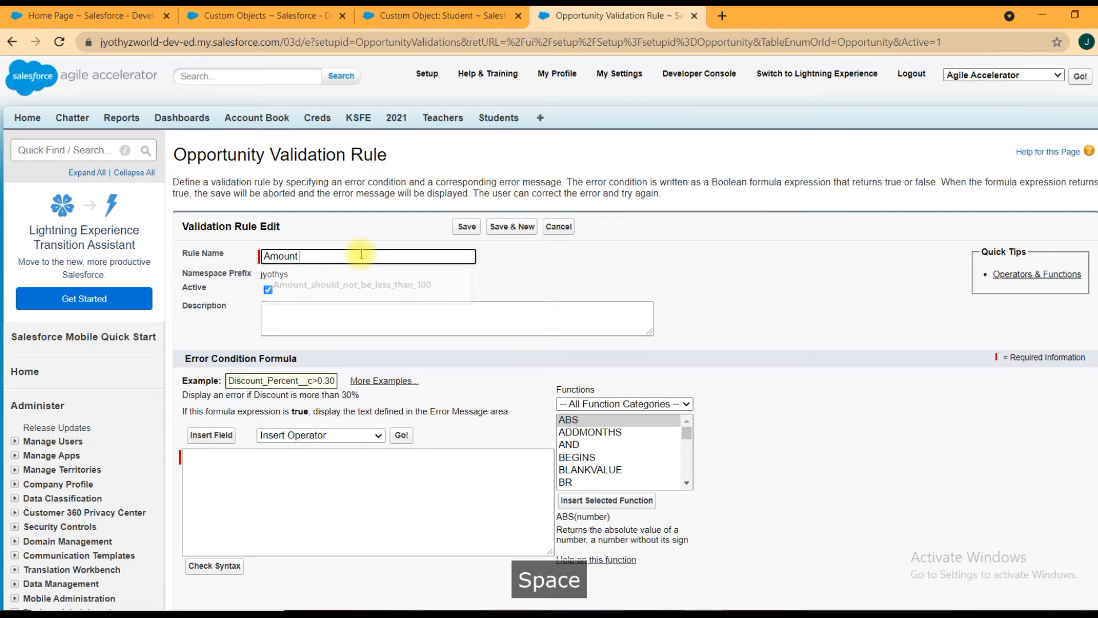
{"action": "type", "text": "Less t"}
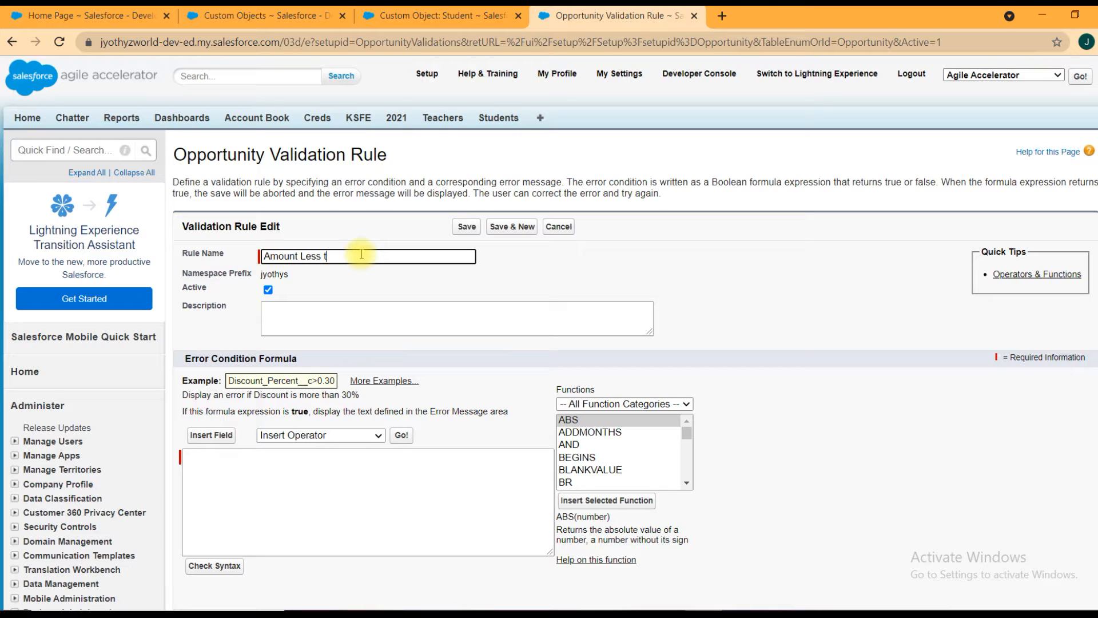
{"action": "type", "text": "han 100"}
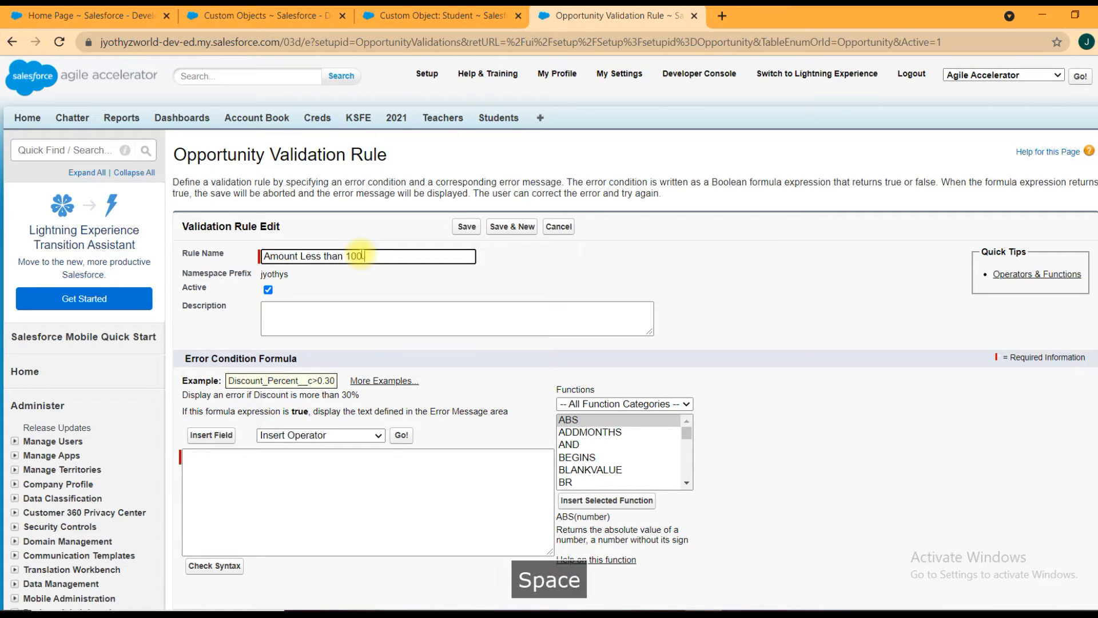
{"action": "type", "text": " Validation"}
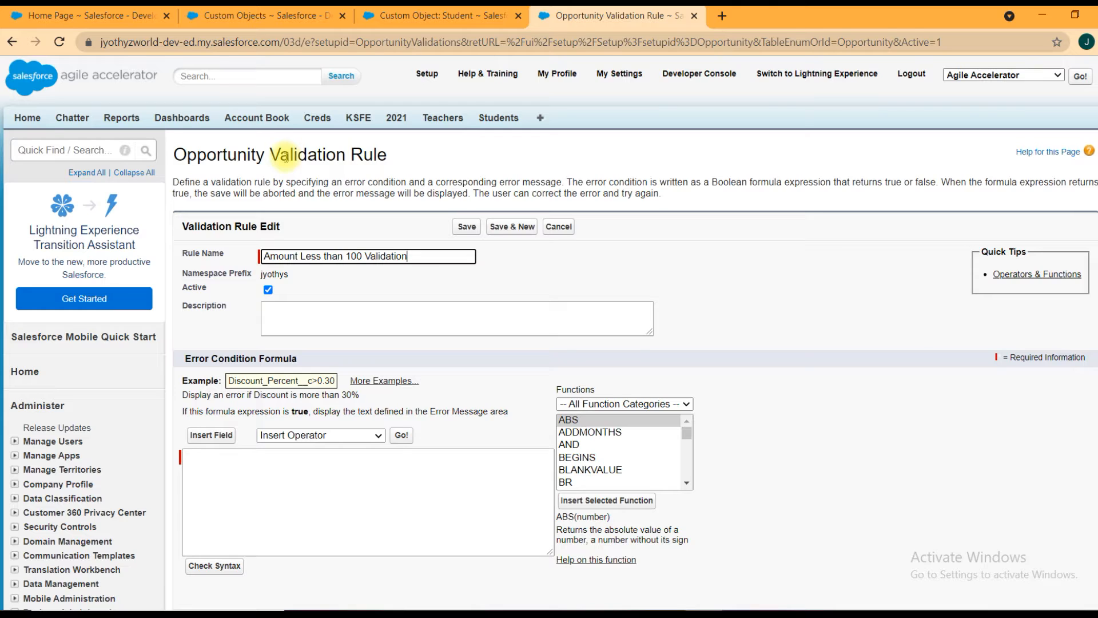
{"action": "double_click", "coordinate": [369, 257]}
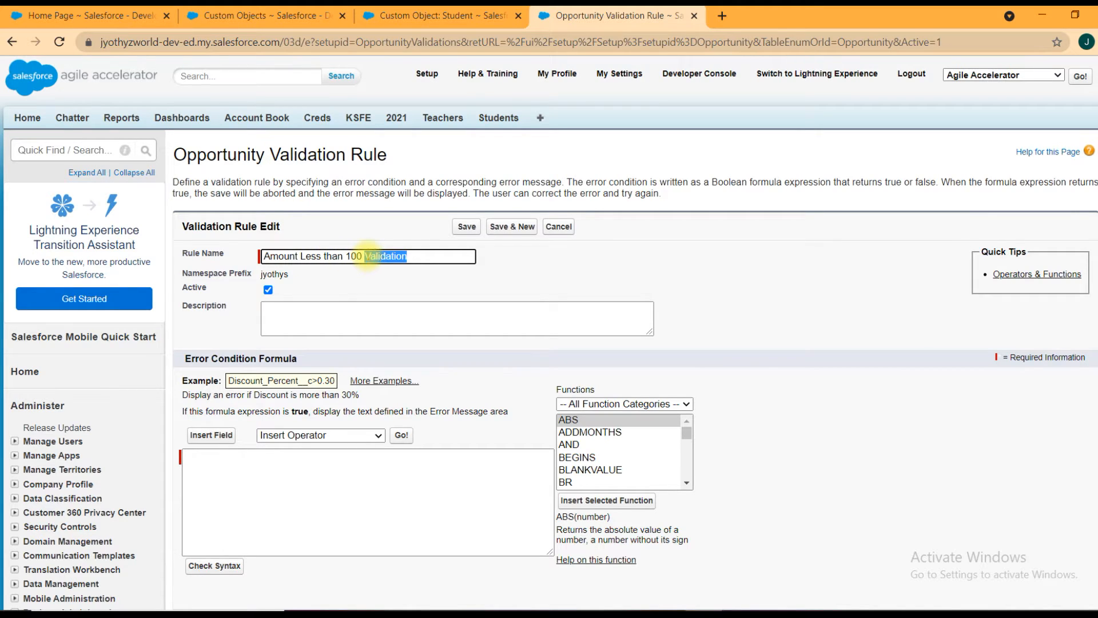
{"action": "scroll", "coordinate": [769, 277], "scroll_direction": "down", "scroll_amount": 1}
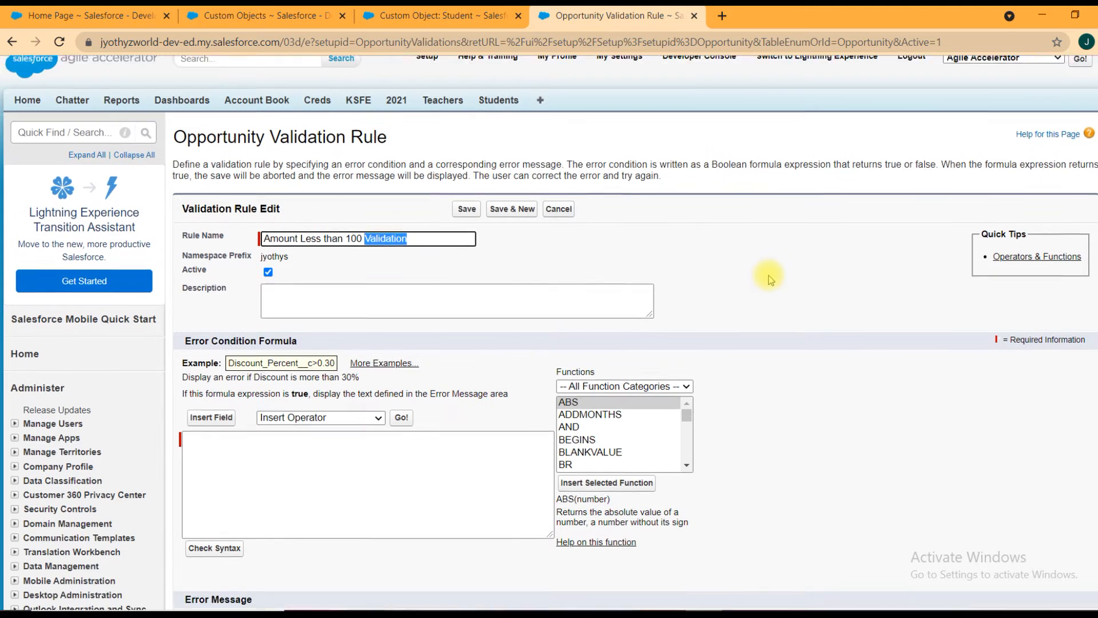
{"action": "scroll", "coordinate": [770, 277], "scroll_direction": "down", "scroll_amount": 1}
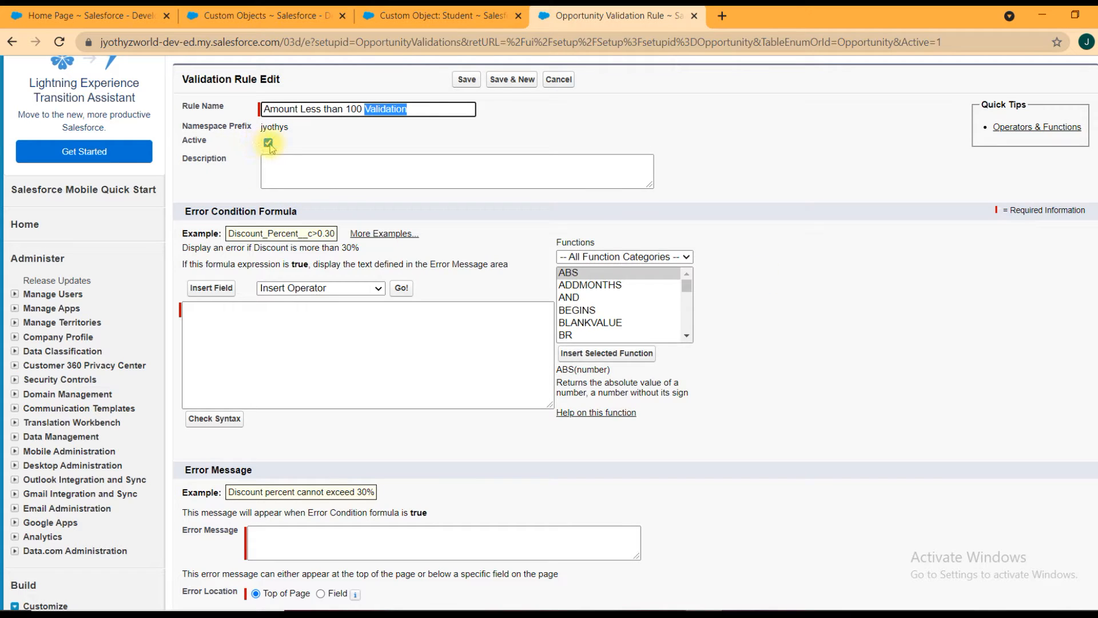
{"action": "left_click", "coordinate": [211, 143]}
- Switch the validation rule's Active setting off and back on
{"action": "left_click_drag", "start_coordinate": [210, 143], "coordinate": [185, 143]}
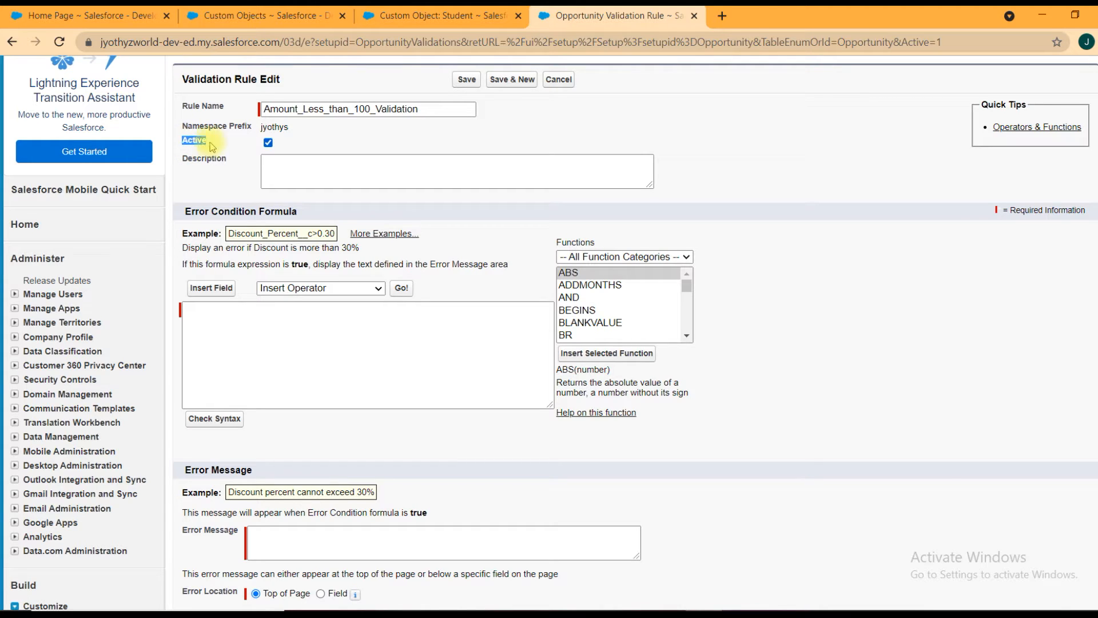
{"action": "left_click", "coordinate": [303, 143]}
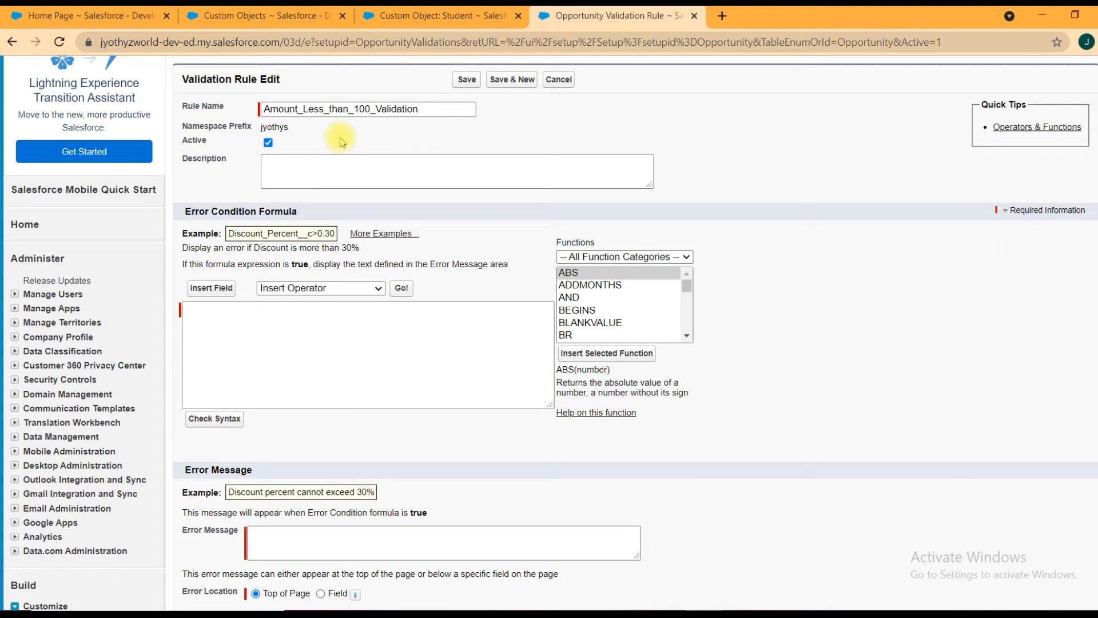
{"action": "left_click", "coordinate": [268, 143]}
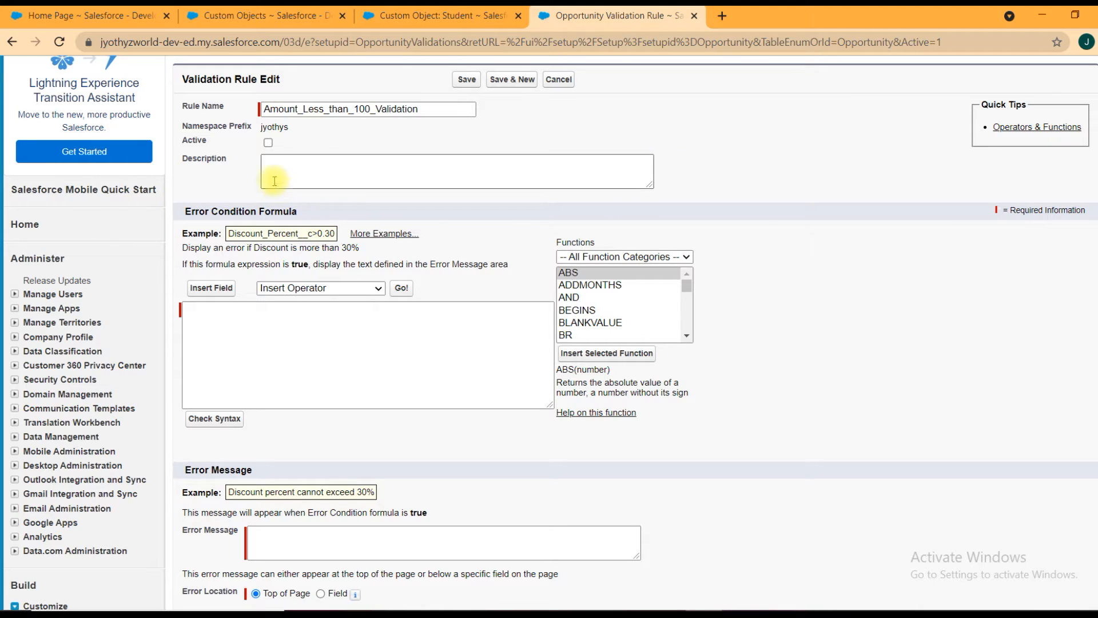
{"action": "left_click", "coordinate": [268, 142]}
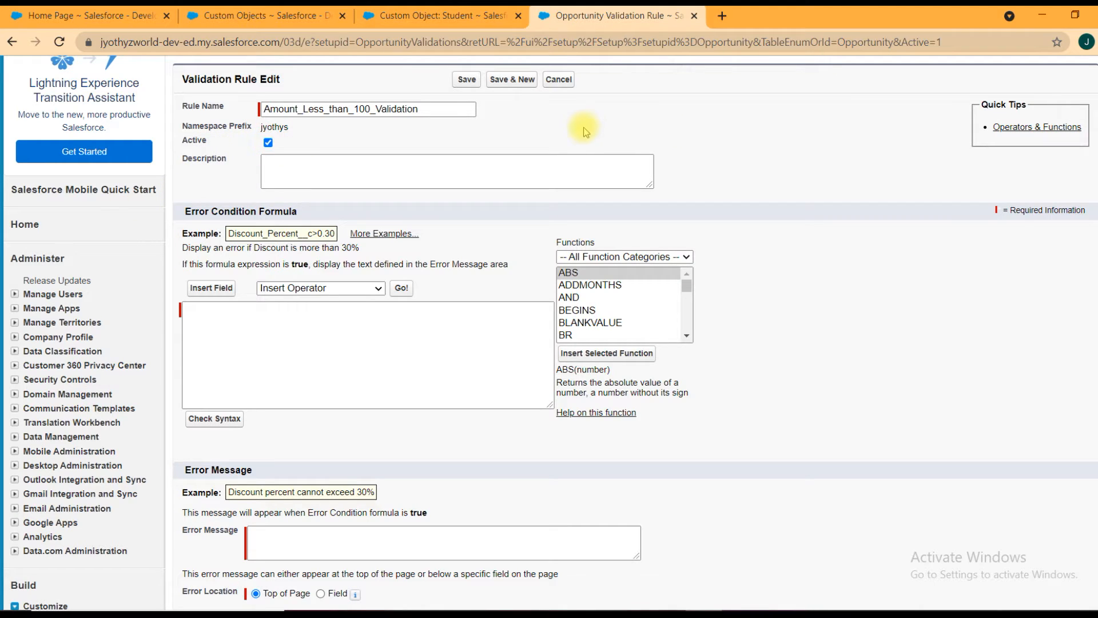
{"action": "left_click", "coordinate": [369, 174]}
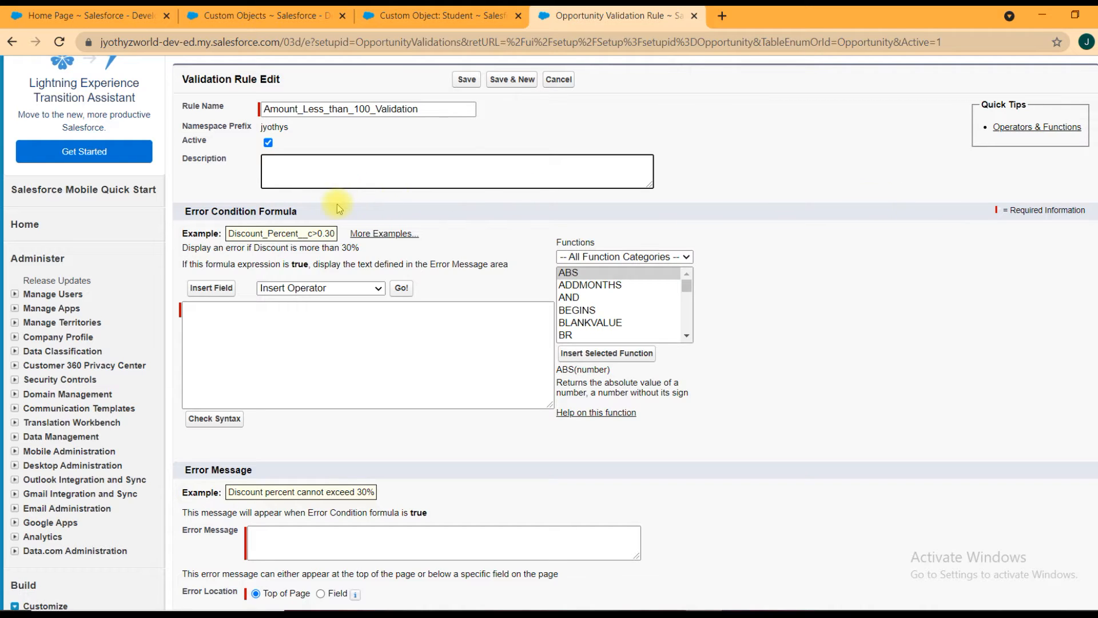
{"action": "left_click", "coordinate": [213, 316]}
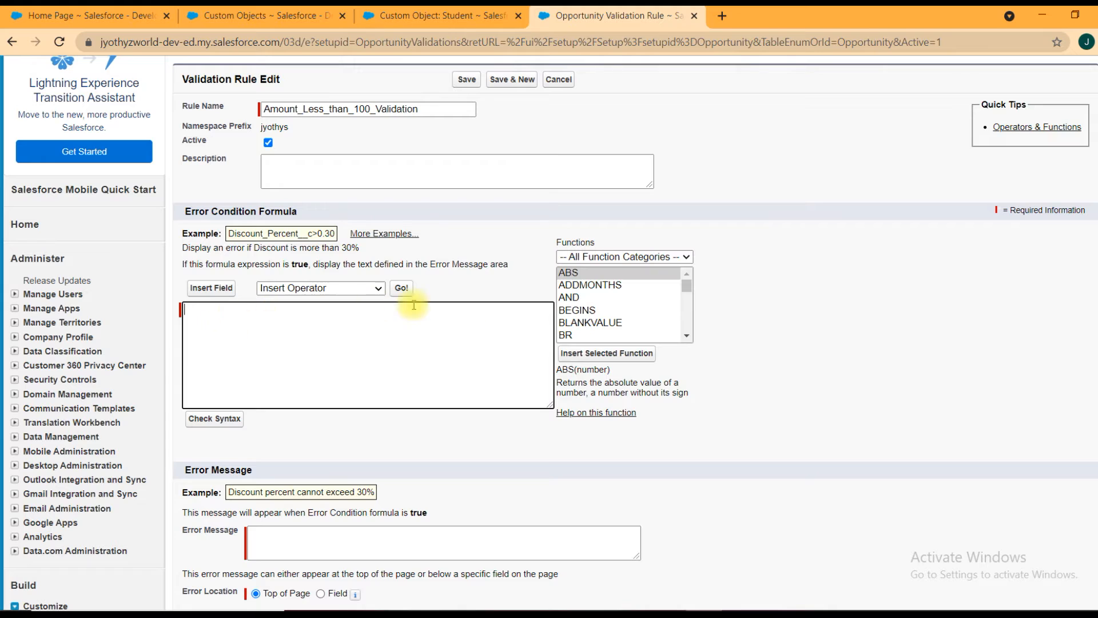
{"action": "scroll", "coordinate": [784, 289], "scroll_direction": "down", "scroll_amount": 2}
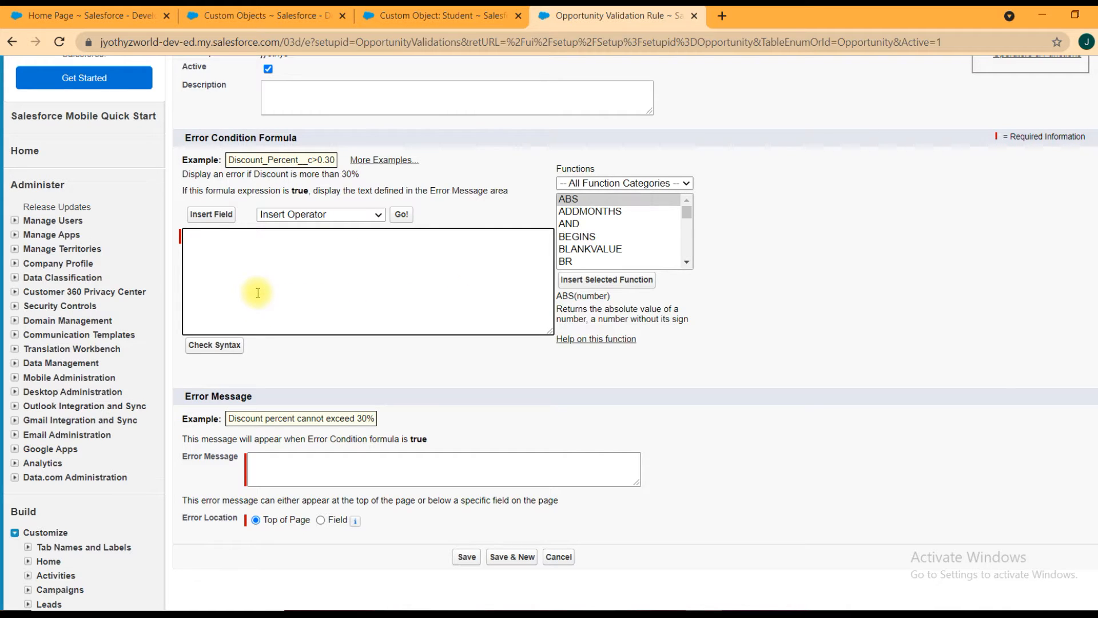
{"action": "scroll", "coordinate": [473, 221], "scroll_direction": "up", "scroll_amount": 3}
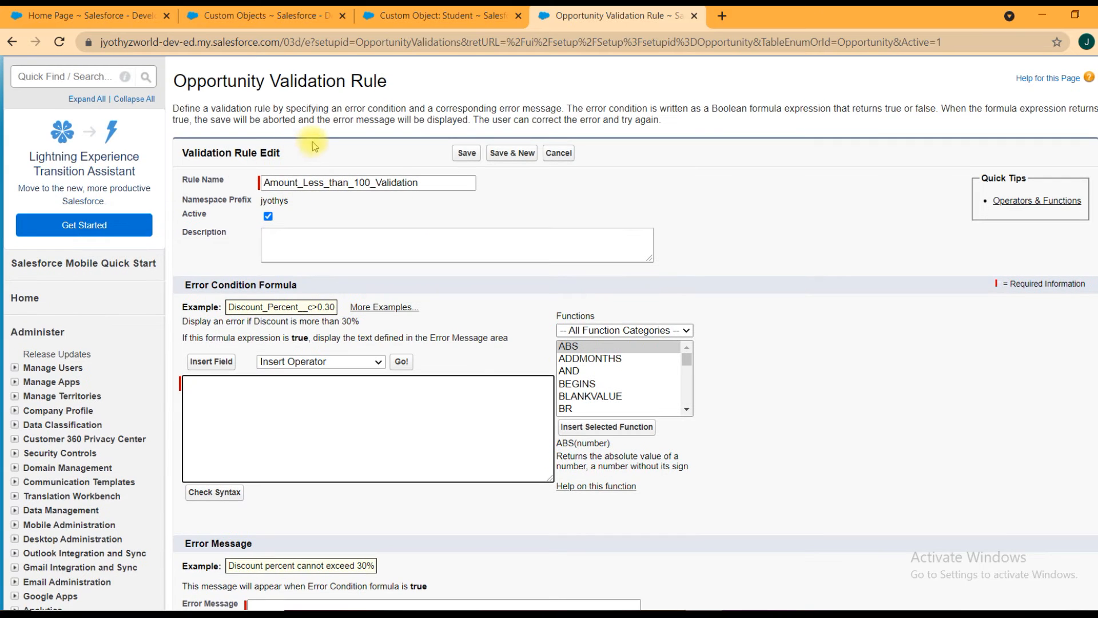
{"action": "scroll", "coordinate": [850, 233], "scroll_direction": "down", "scroll_amount": 1}
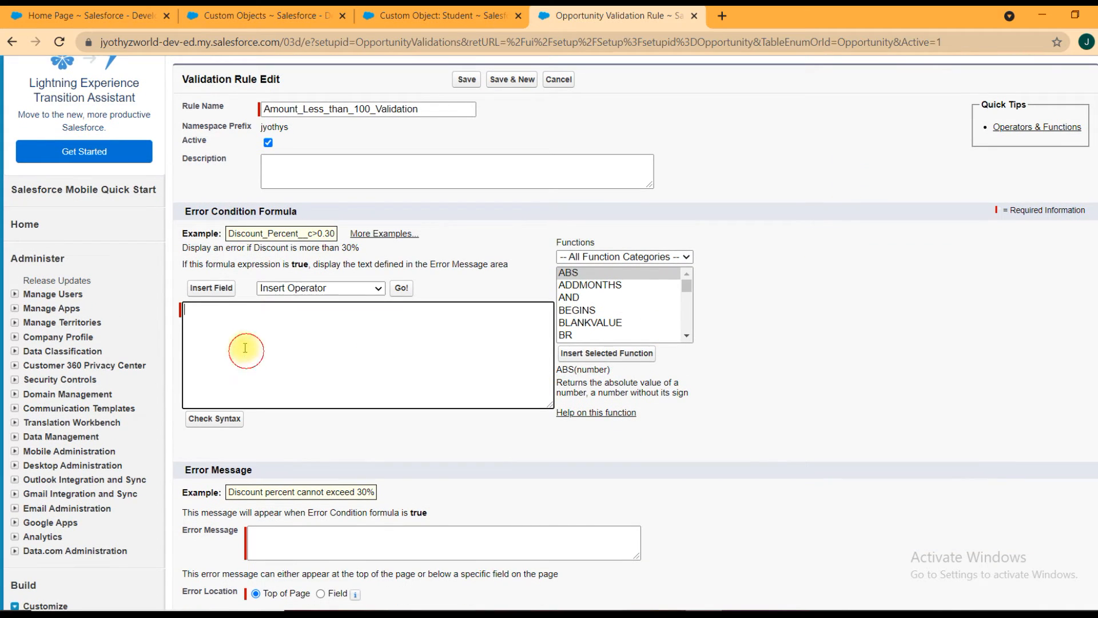
- Build the error condition formula "Amount < 100" by inserting the Opportunity Amount field and adding the comparison
{"action": "left_click", "coordinate": [210, 288]}
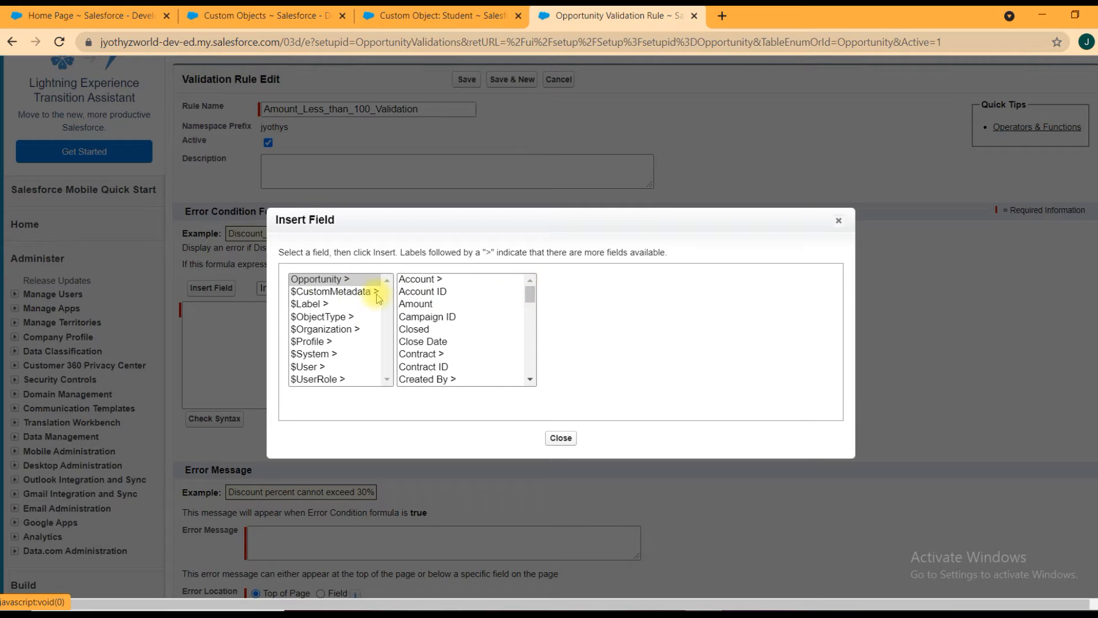
{"action": "mouse_move", "coordinate": [529, 293]}
{"action": "left_mouse_down"}
{"action": "mouse_move", "coordinate": [530, 308]}
{"action": "mouse_move", "coordinate": [530, 297]}
{"action": "left_mouse_up"}
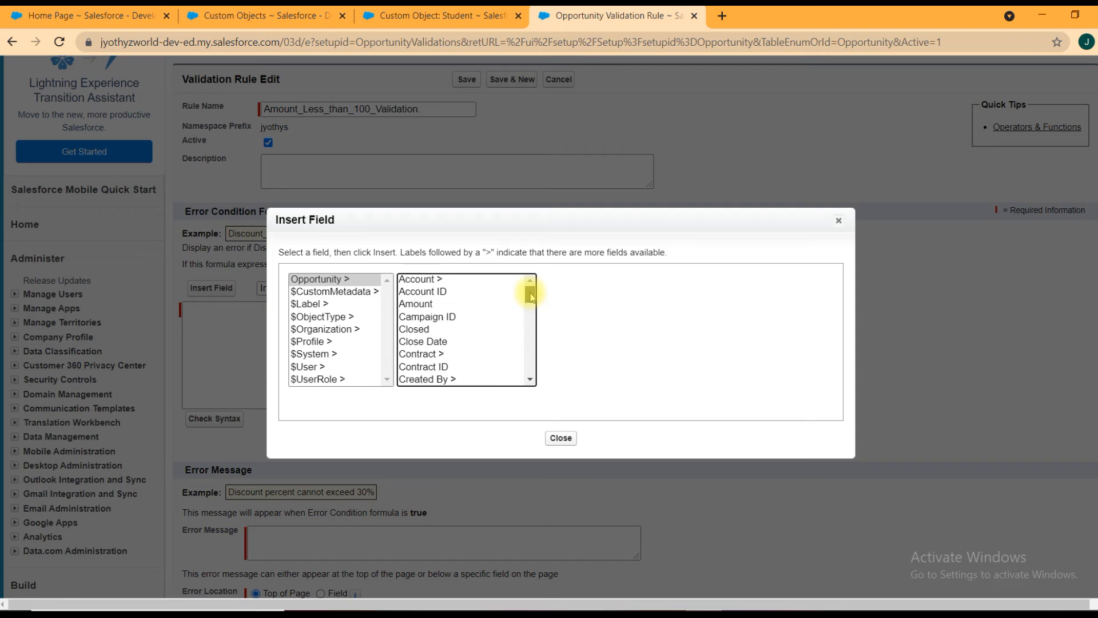
{"action": "left_click", "coordinate": [422, 305]}
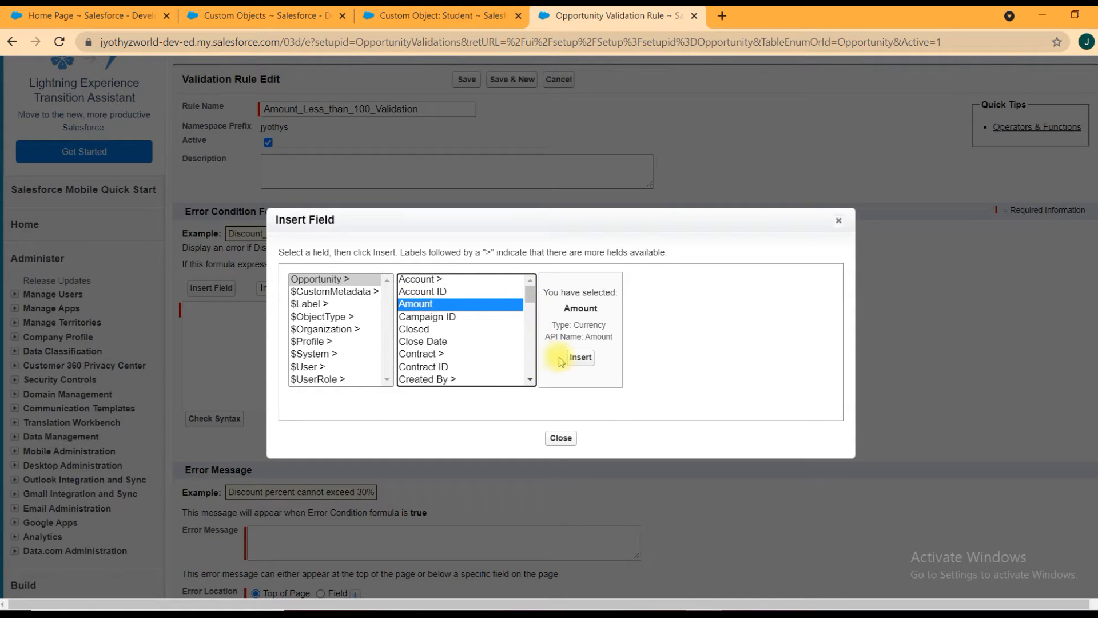
{"action": "left_click", "coordinate": [579, 357]}
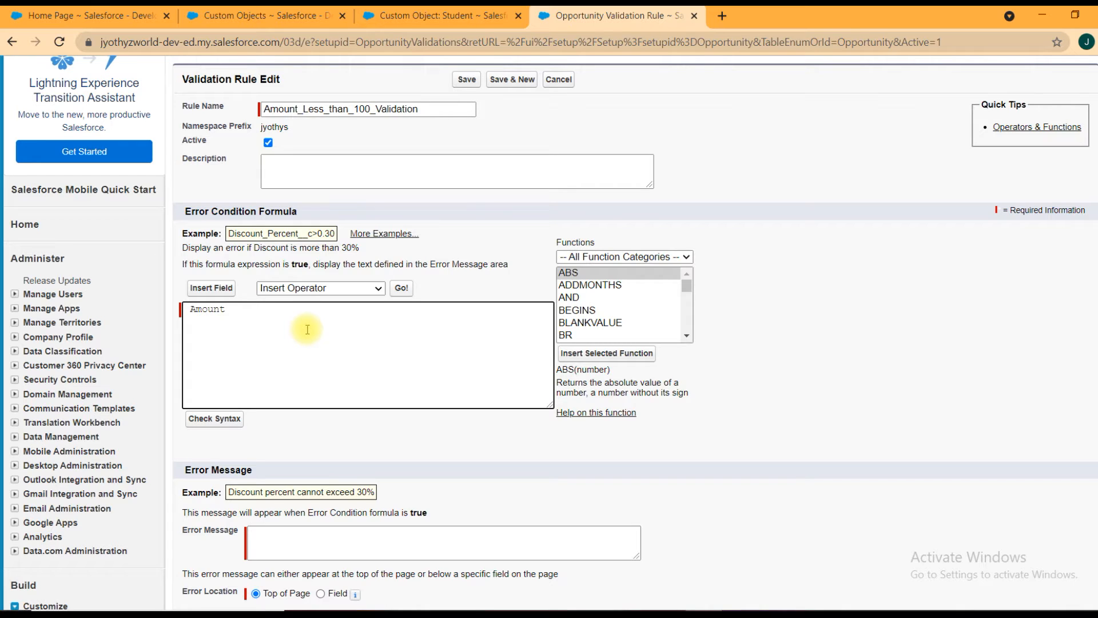
{"action": "type", "text": "< 100"}
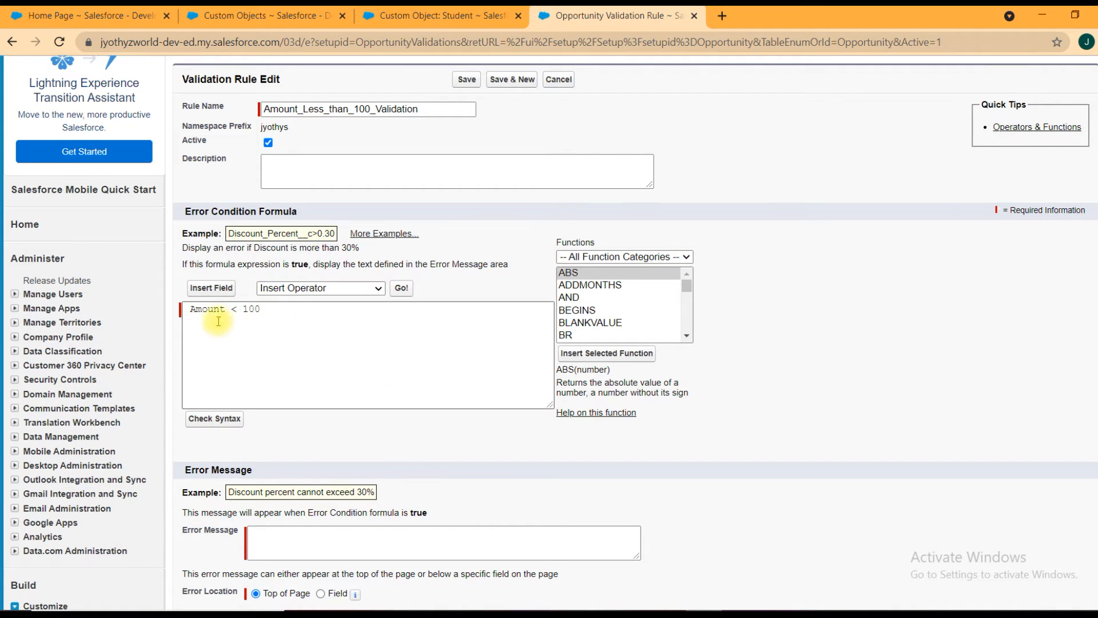
- Check the syntax of the error condition formula
{"action": "left_click", "coordinate": [213, 419]}
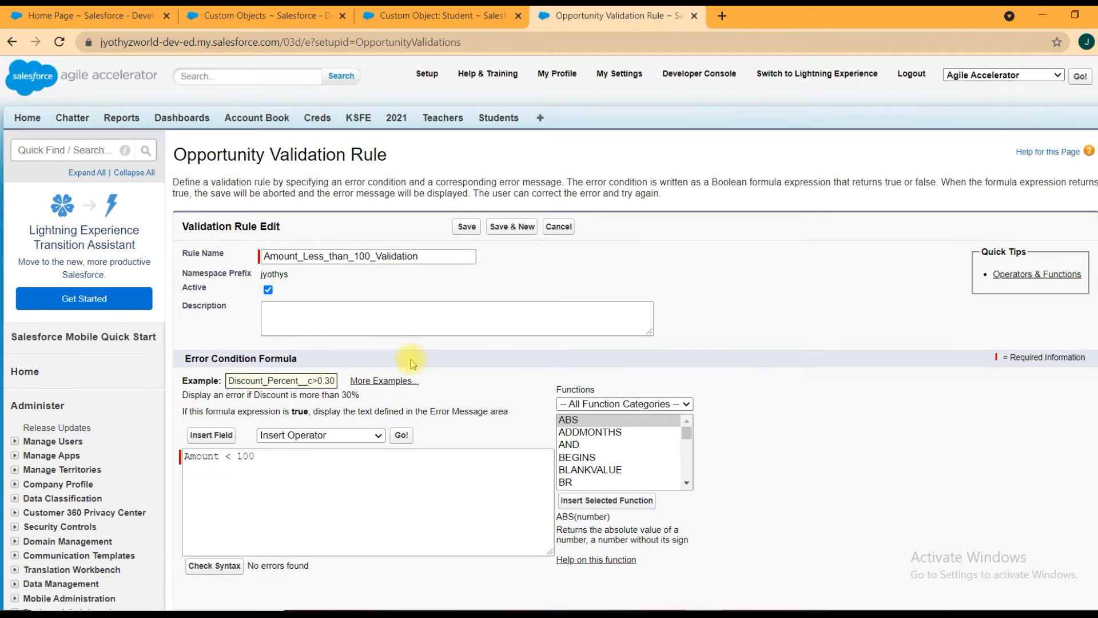
{"action": "scroll", "coordinate": [753, 379], "scroll_direction": "down", "scroll_amount": 1}
{"action": "left_click_drag", "start_coordinate": [312, 492], "coordinate": [256, 492]}
{"action": "left_click", "coordinate": [229, 405]}
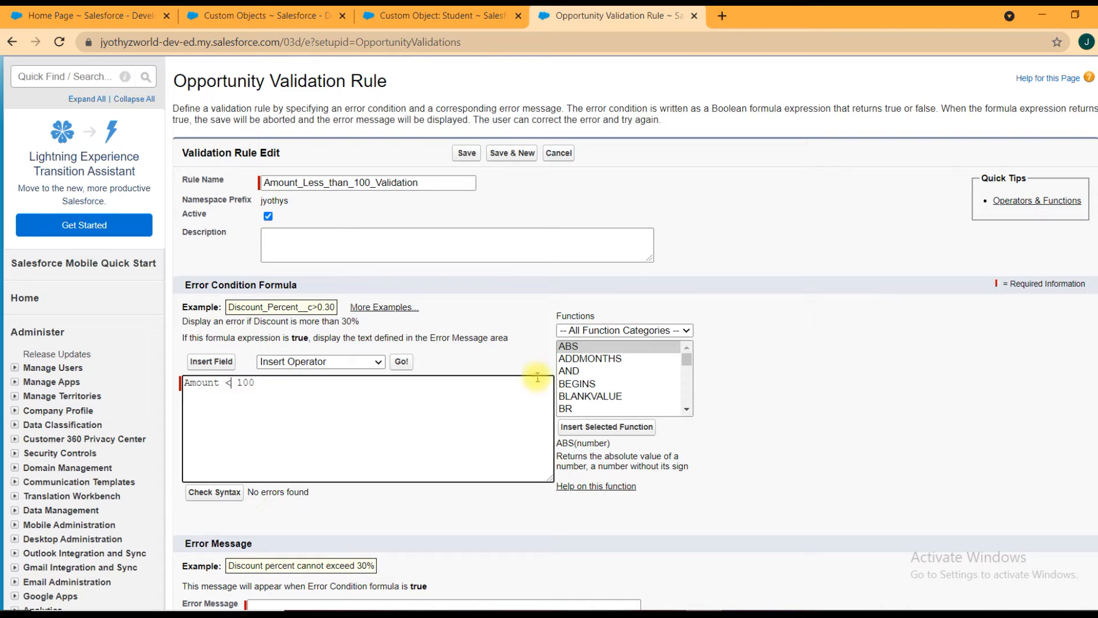
- Enter "Amount should not be less than 100" as the validation rule's error message
{"action": "scroll", "coordinate": [909, 320], "scroll_direction": "down", "scroll_amount": 5}
{"action": "left_click", "coordinate": [291, 333]}
{"action": "left_click", "coordinate": [291, 334]}
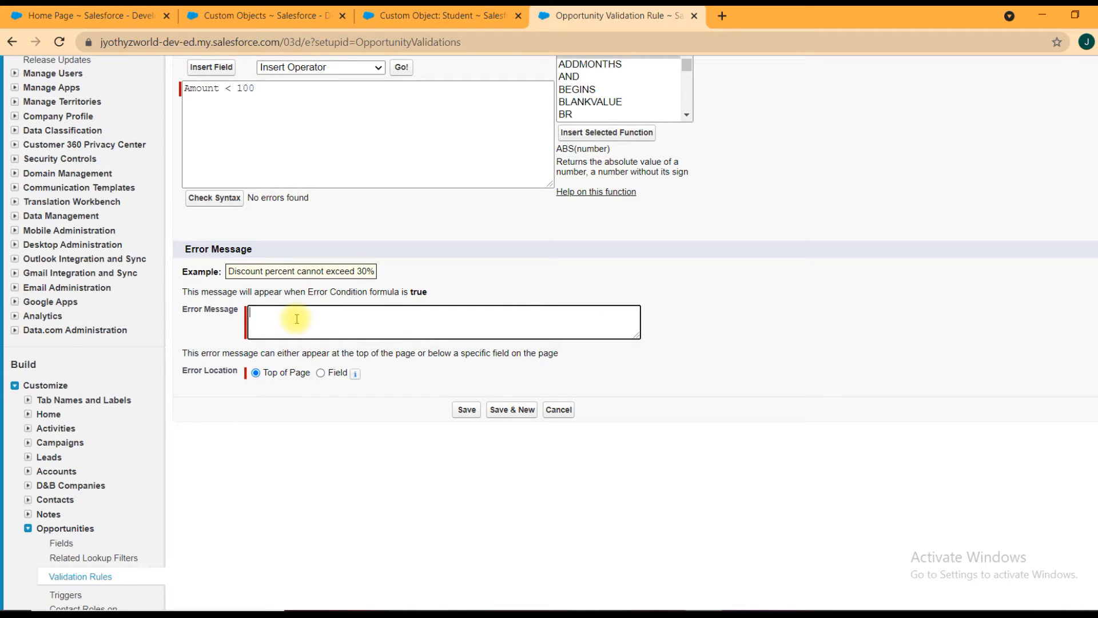
{"action": "type", "text": "Amount should not be "}
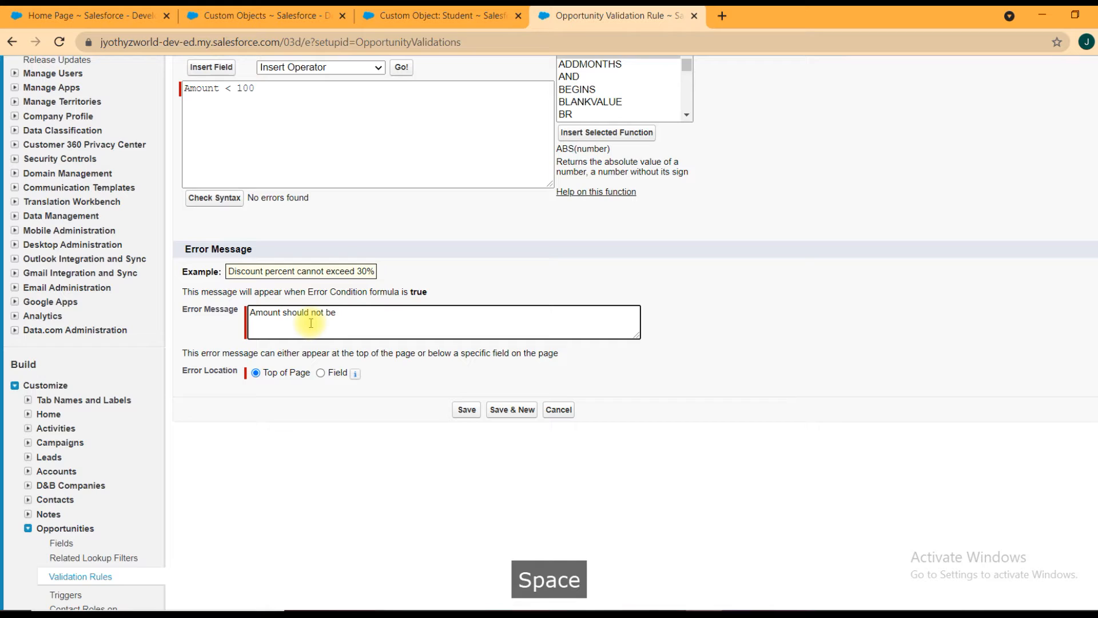
{"action": "type", "text": "less than 100"}
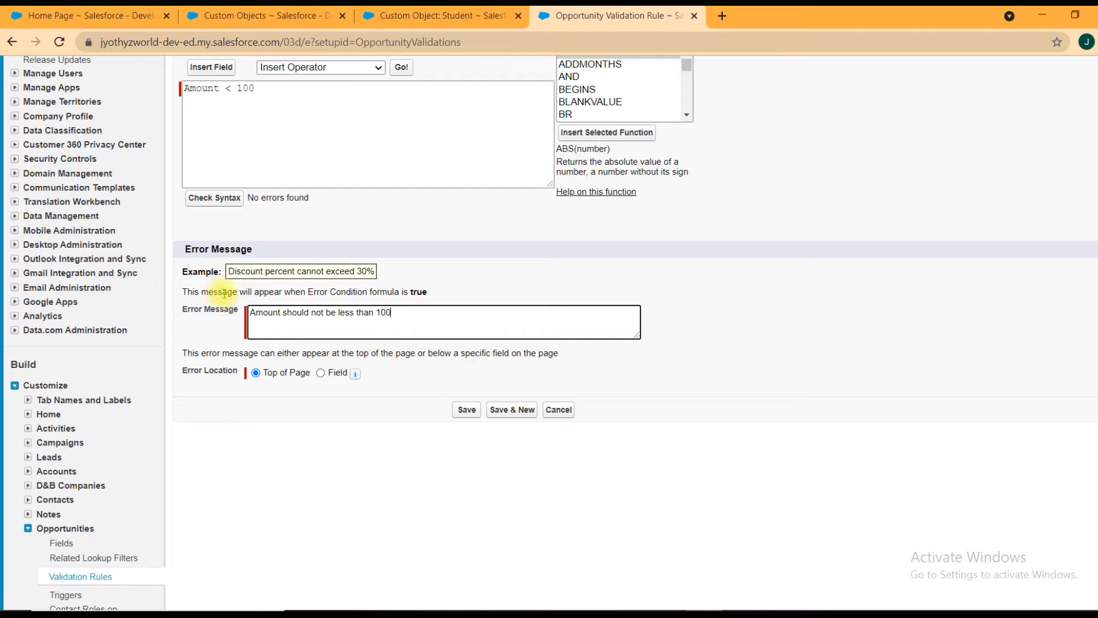
- Reword the error message to "Opportunity amount should not be less than 100"
{"action": "left_click_drag", "start_coordinate": [248, 312], "coordinate": [264, 324]}
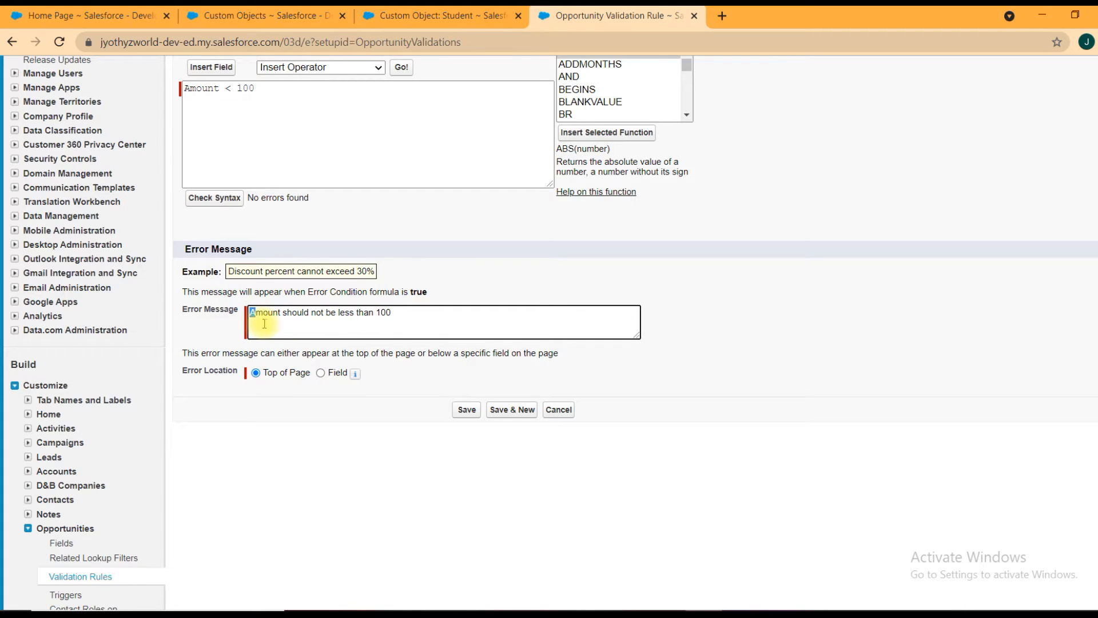
{"action": "type", "text": "Opportu"}
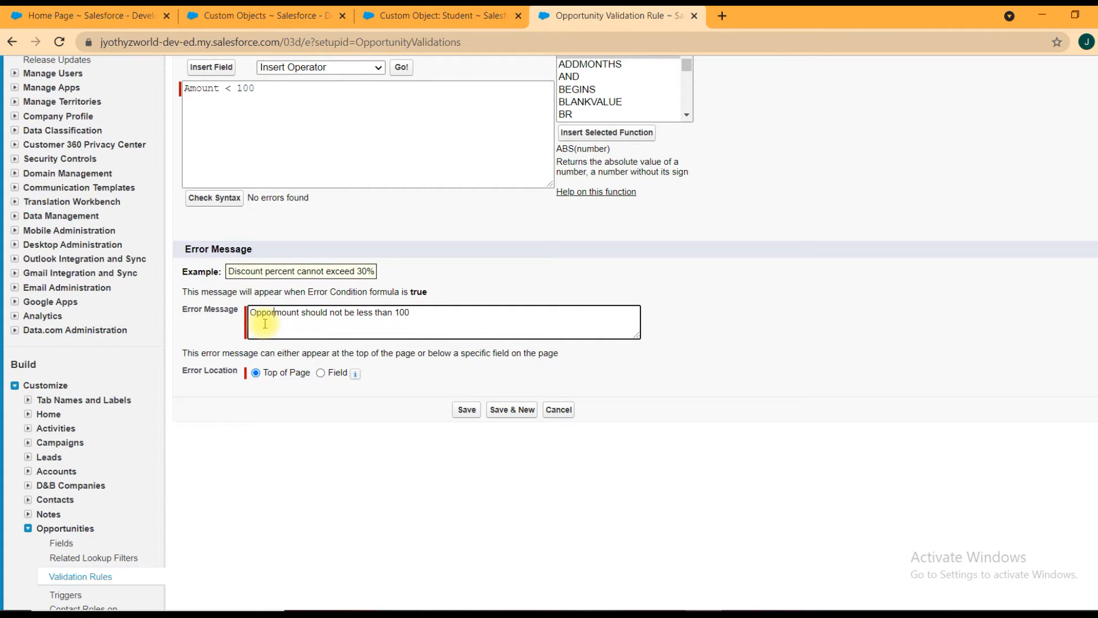
{"action": "type", "text": "nity "}
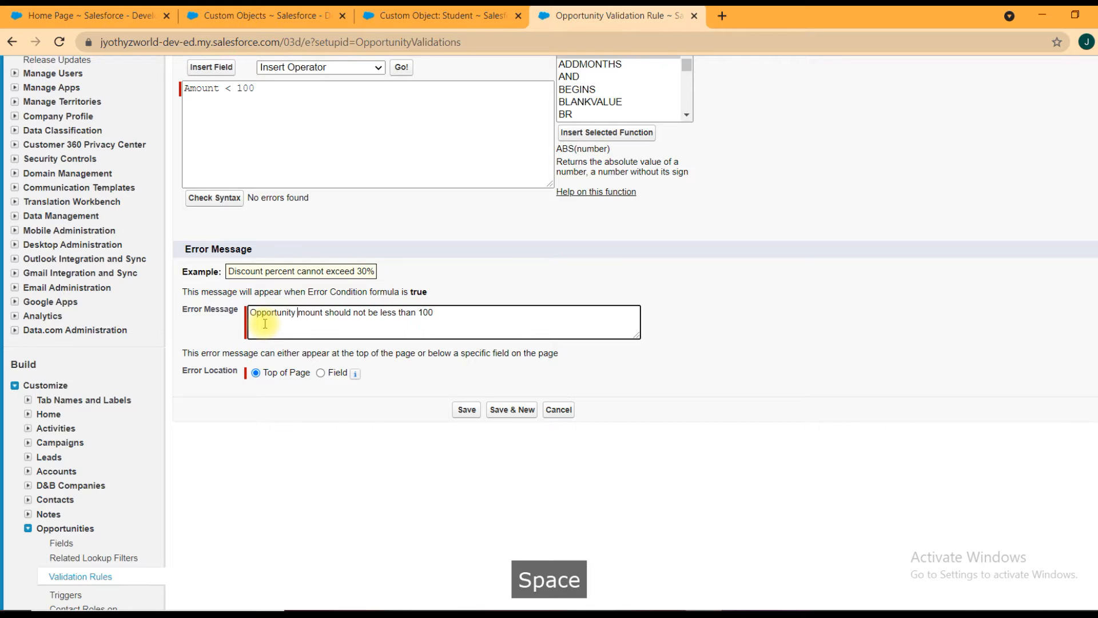
{"action": "type", "text": "a"}
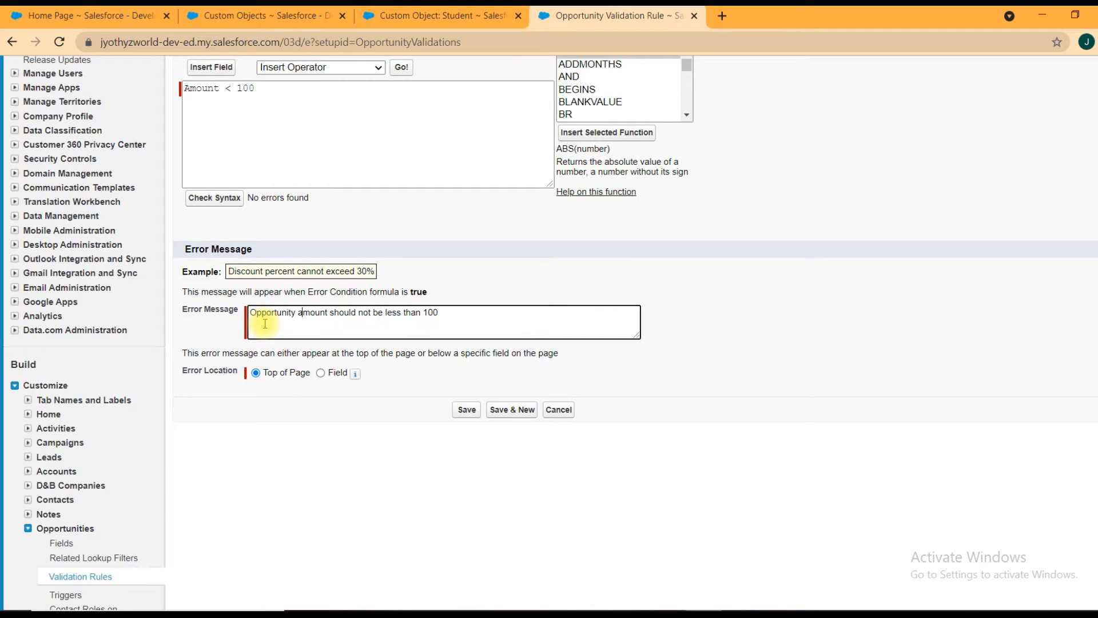
{"action": "left_click", "coordinate": [508, 317]}
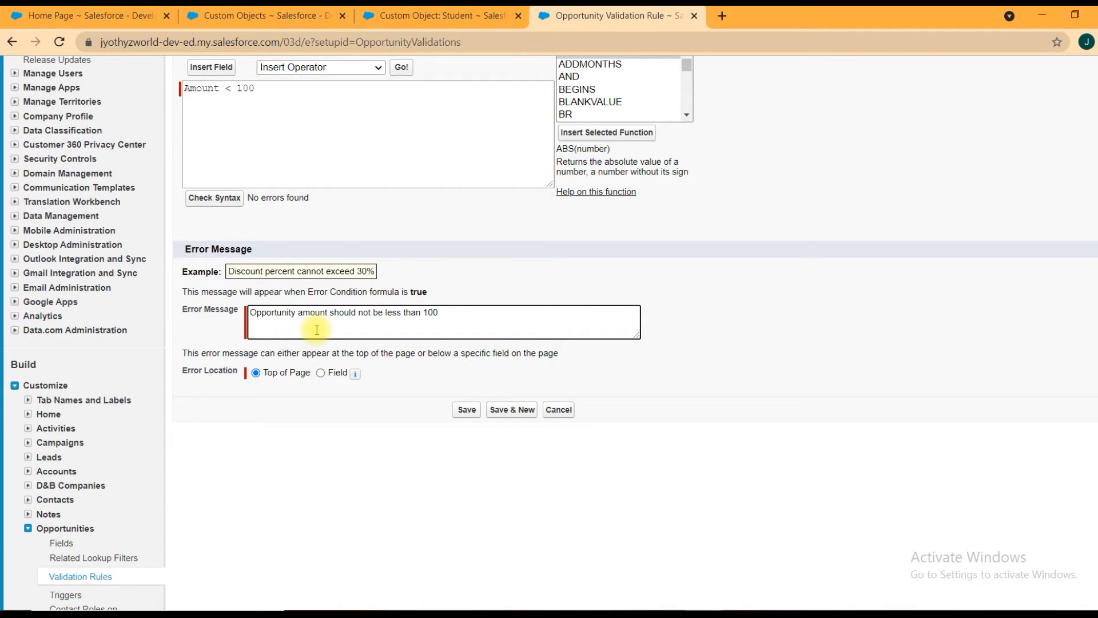
{"action": "double_click", "coordinate": [313, 312]}
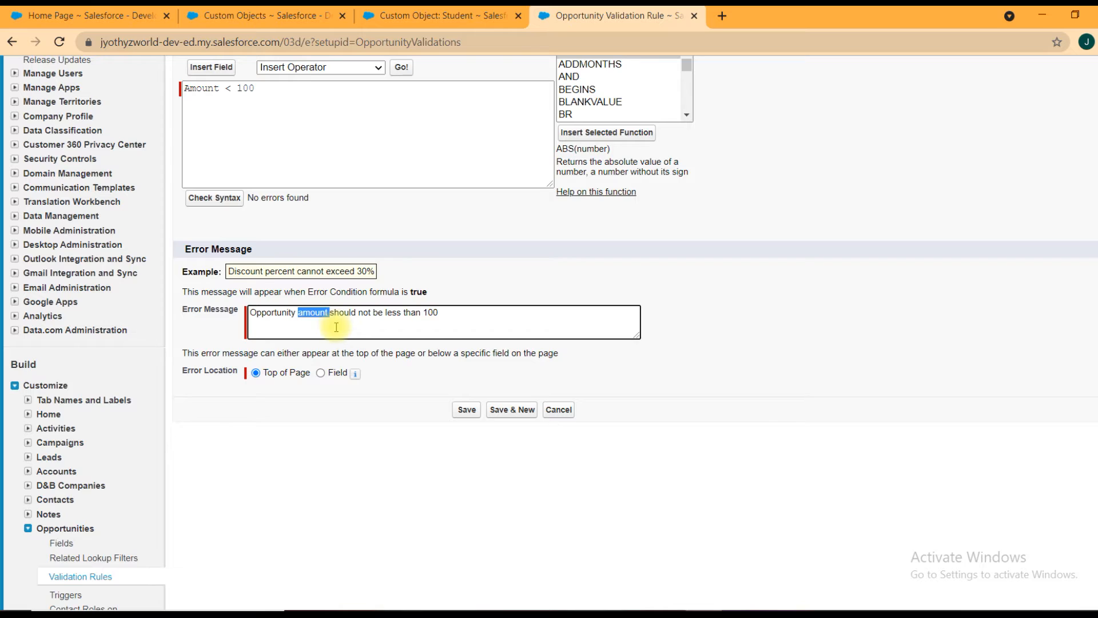
{"action": "double_click", "coordinate": [277, 313]}
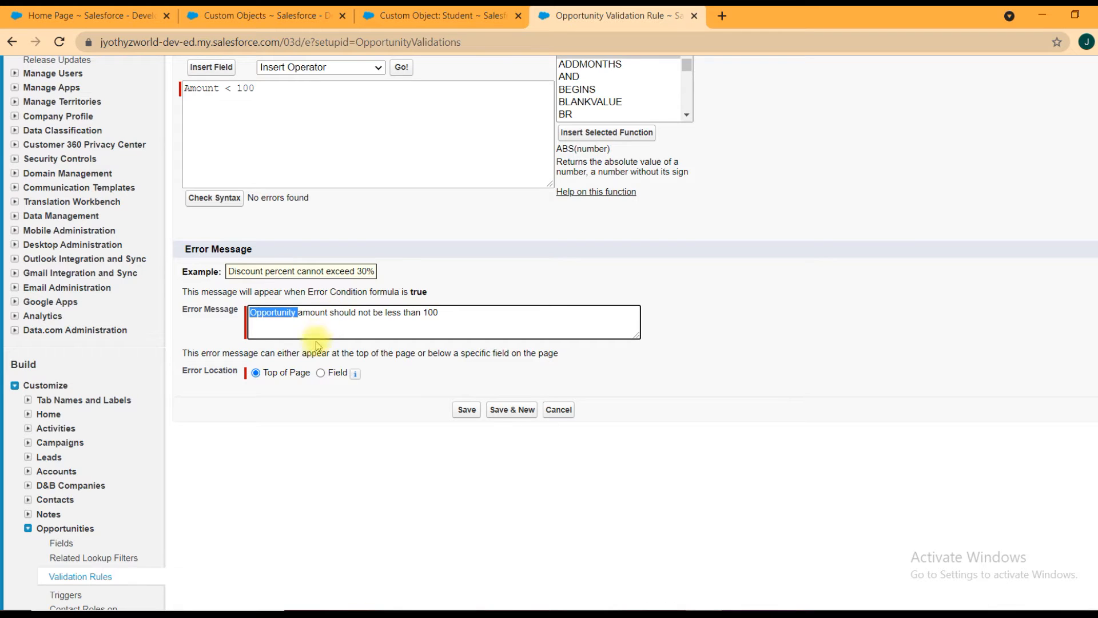
{"action": "left_click", "coordinate": [215, 380]}
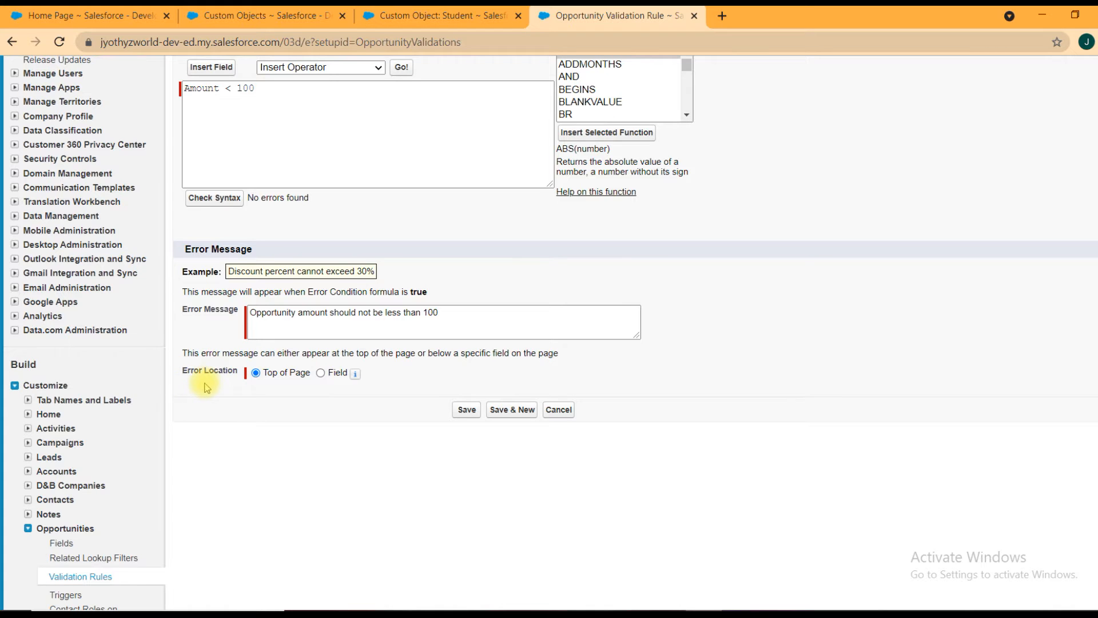
{"action": "scroll", "coordinate": [434, 268], "scroll_direction": "up", "scroll_amount": 1}
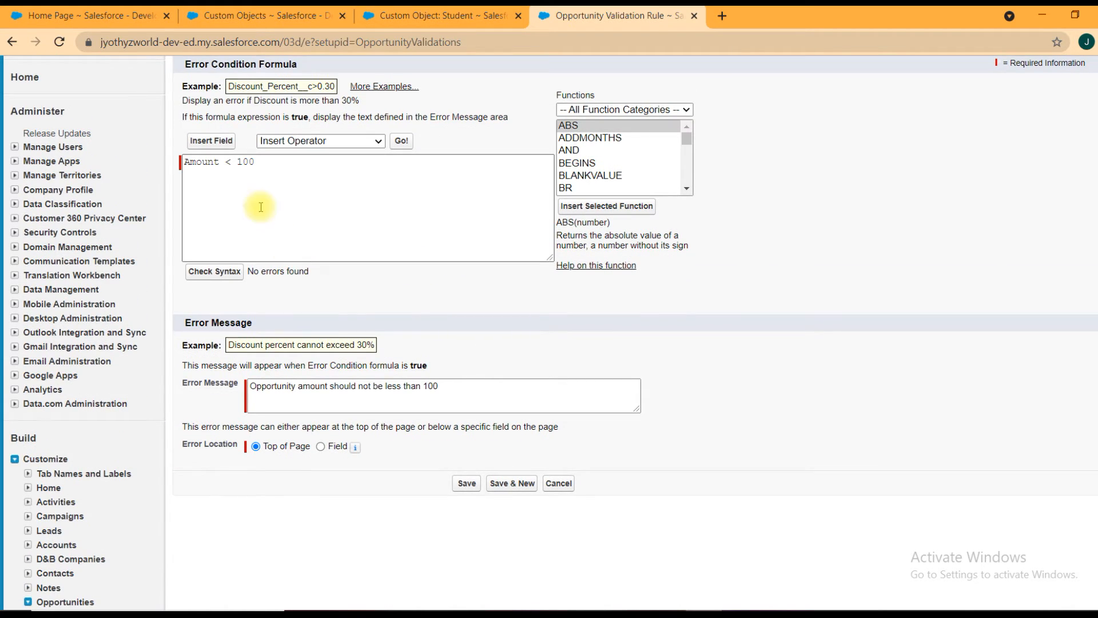
{"action": "double_click", "coordinate": [195, 162]}
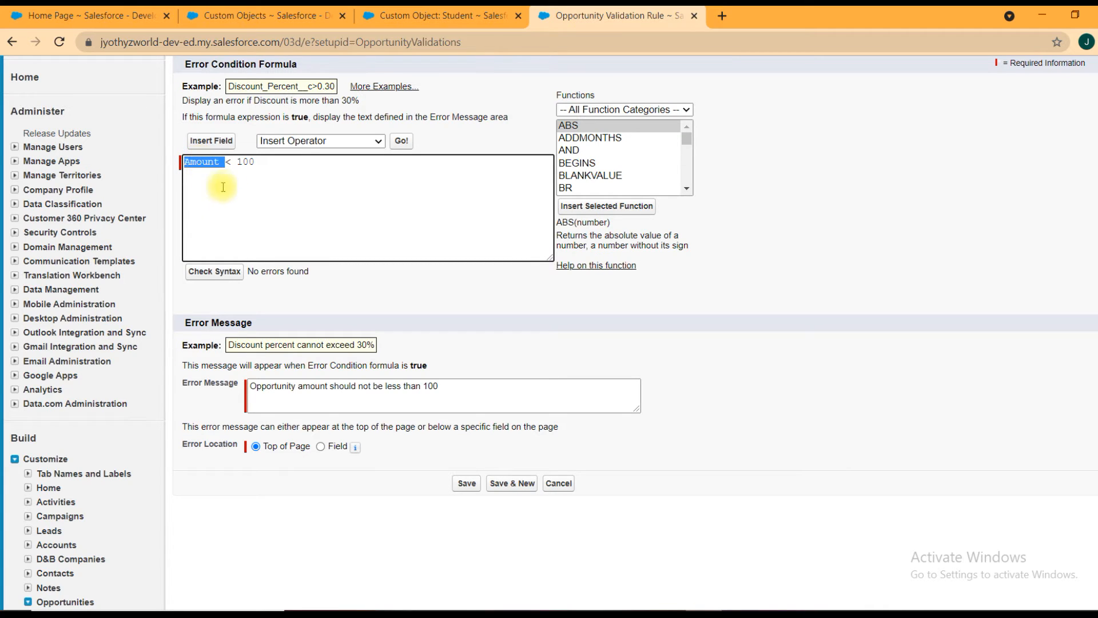
- Set the error location to Field and choose Amount as the field that shows the message
{"action": "left_click", "coordinate": [321, 446]}
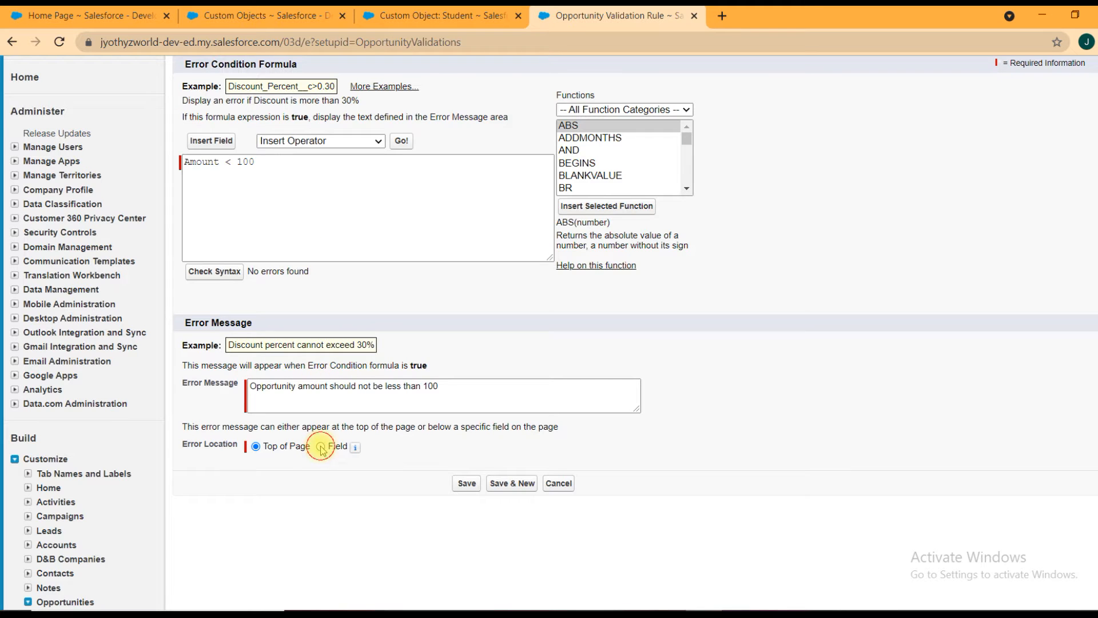
{"action": "left_click", "coordinate": [384, 448]}
{"action": "scroll", "coordinate": [382, 417], "scroll_direction": "down", "scroll_amount": 1}
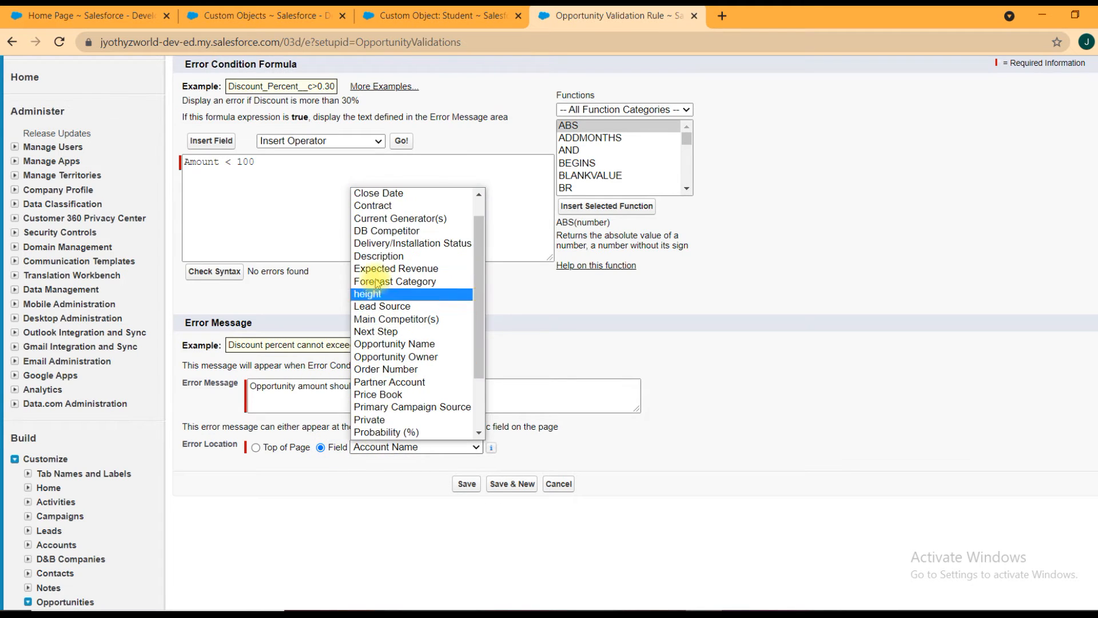
{"action": "scroll", "coordinate": [374, 236], "scroll_direction": "up", "scroll_amount": 1}
{"action": "left_click", "coordinate": [370, 209]}
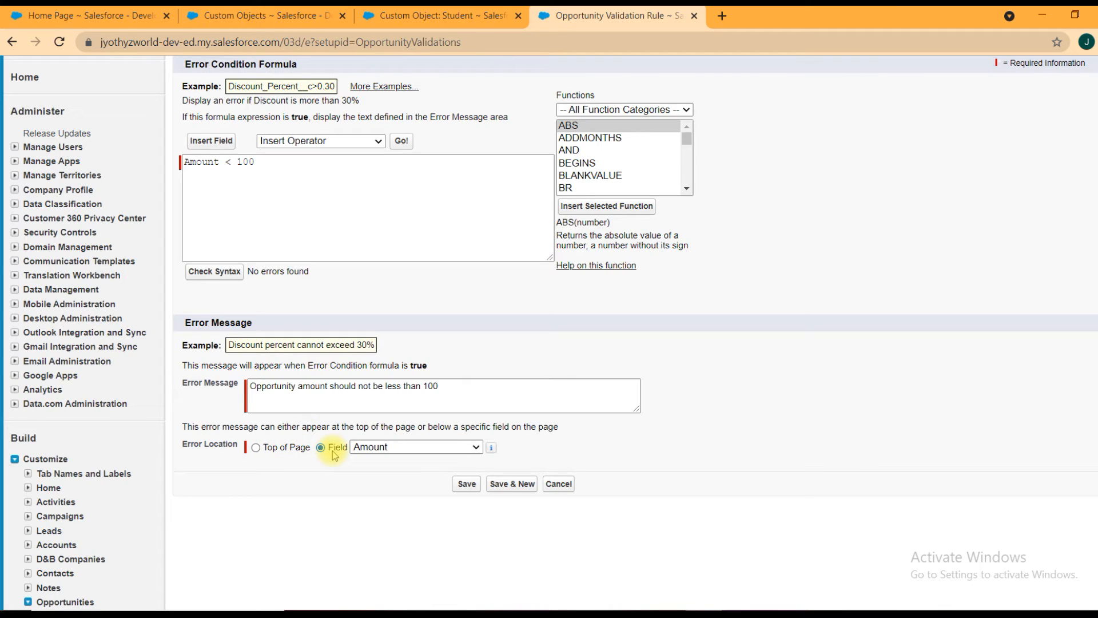
- Switch the error location to Top of Page and back to the Amount field
{"action": "double_click", "coordinate": [271, 387]}
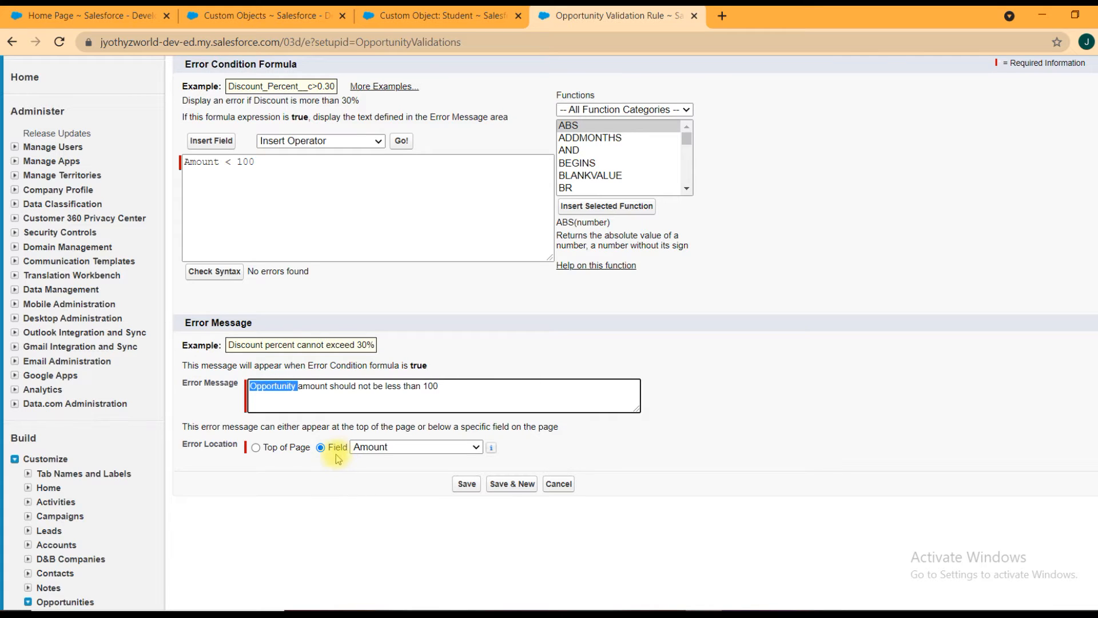
{"action": "left_click", "coordinate": [256, 448]}
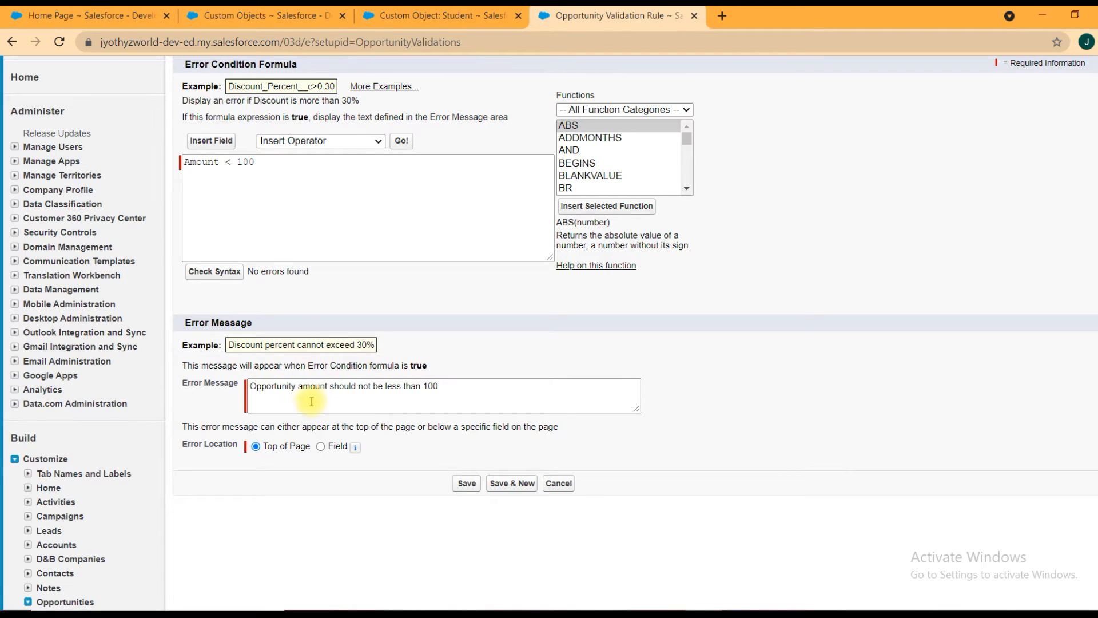
{"action": "left_click", "coordinate": [321, 446]}
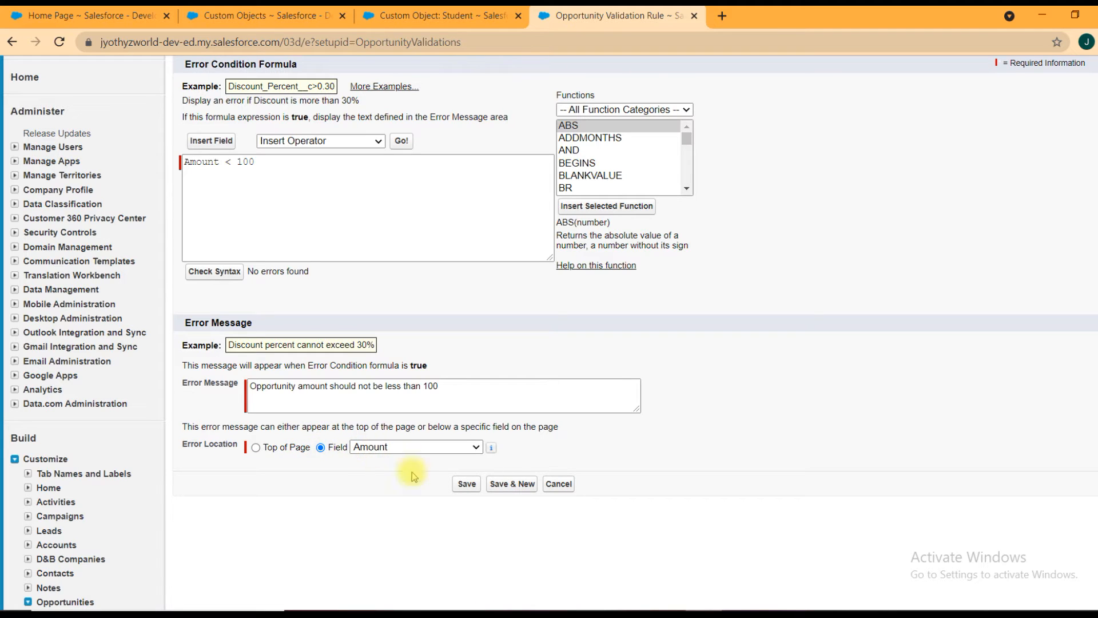
- Review the completed Opportunity validation rule and save it
{"action": "scroll", "coordinate": [529, 413], "scroll_direction": "up", "scroll_amount": 2}
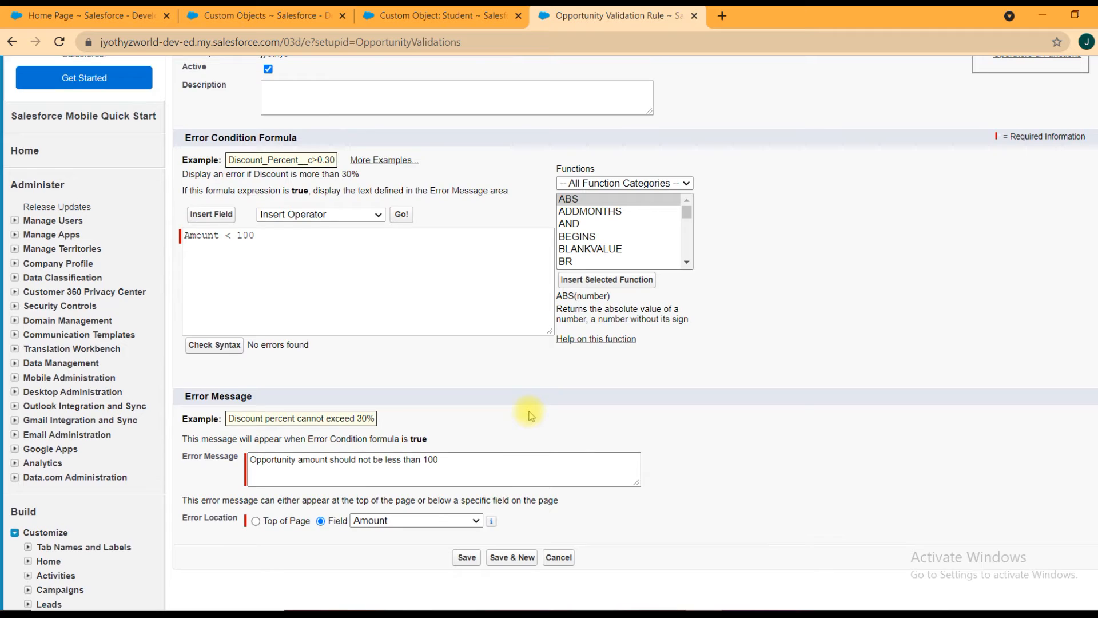
{"action": "scroll", "coordinate": [522, 417], "scroll_direction": "down", "scroll_amount": 3}
{"action": "scroll", "coordinate": [385, 377], "scroll_direction": "up", "scroll_amount": 6}
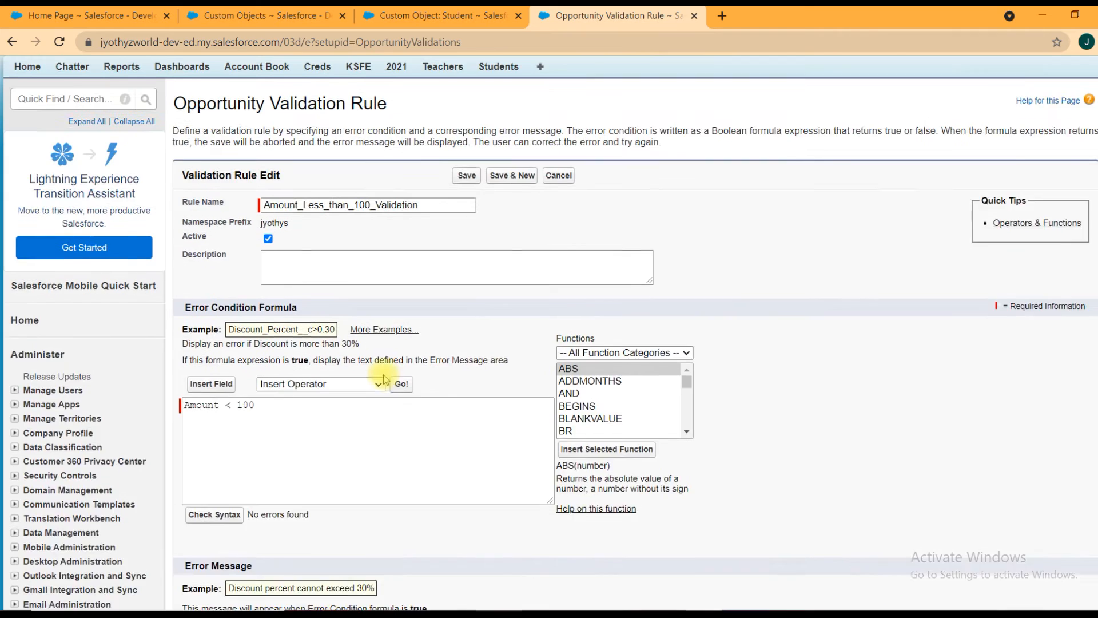
{"action": "scroll", "coordinate": [383, 372], "scroll_direction": "down", "scroll_amount": 8}
{"action": "scroll", "coordinate": [384, 378], "scroll_direction": "down", "scroll_amount": 1}
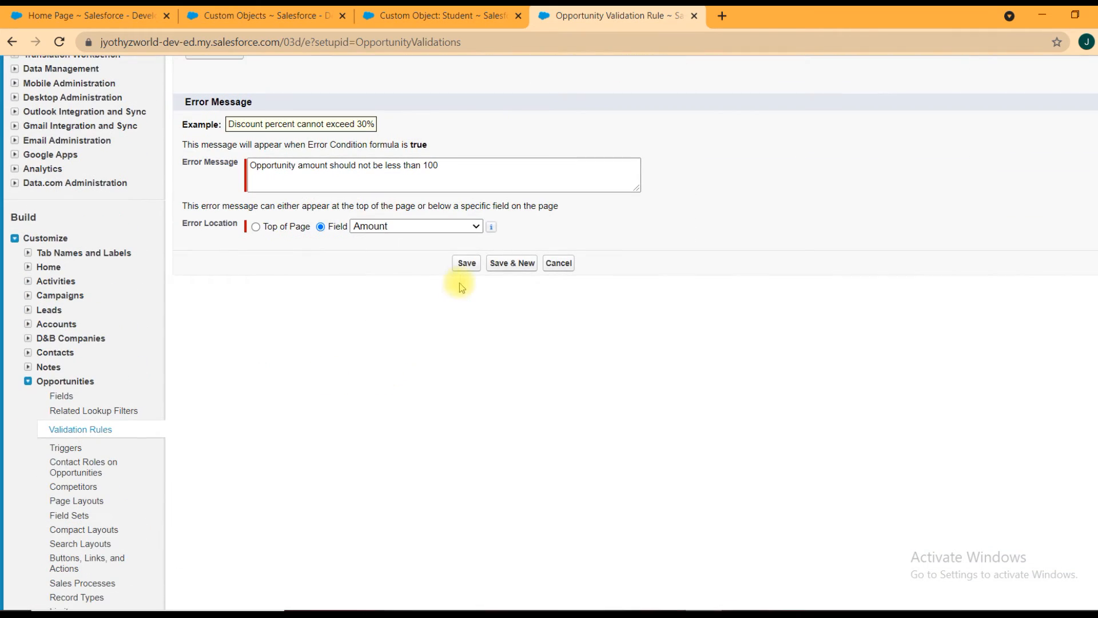
{"action": "left_click", "coordinate": [462, 264]}
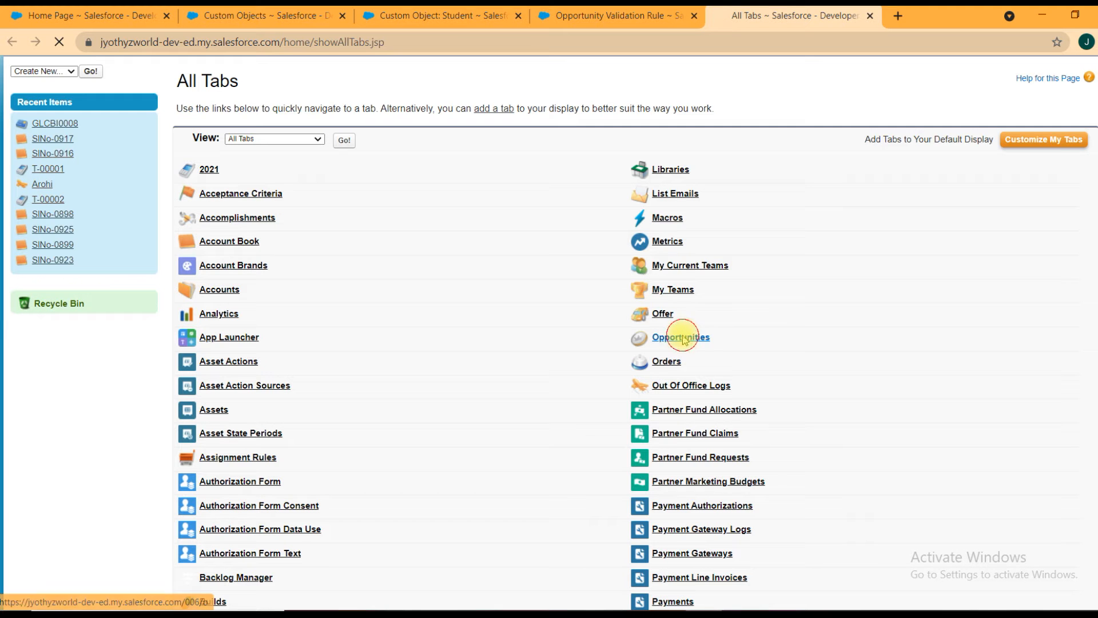
- Start a new opportunity named Test with the close date 7/25/2021 and the stage Qualification
{"action": "left_click", "coordinate": [694, 335]}
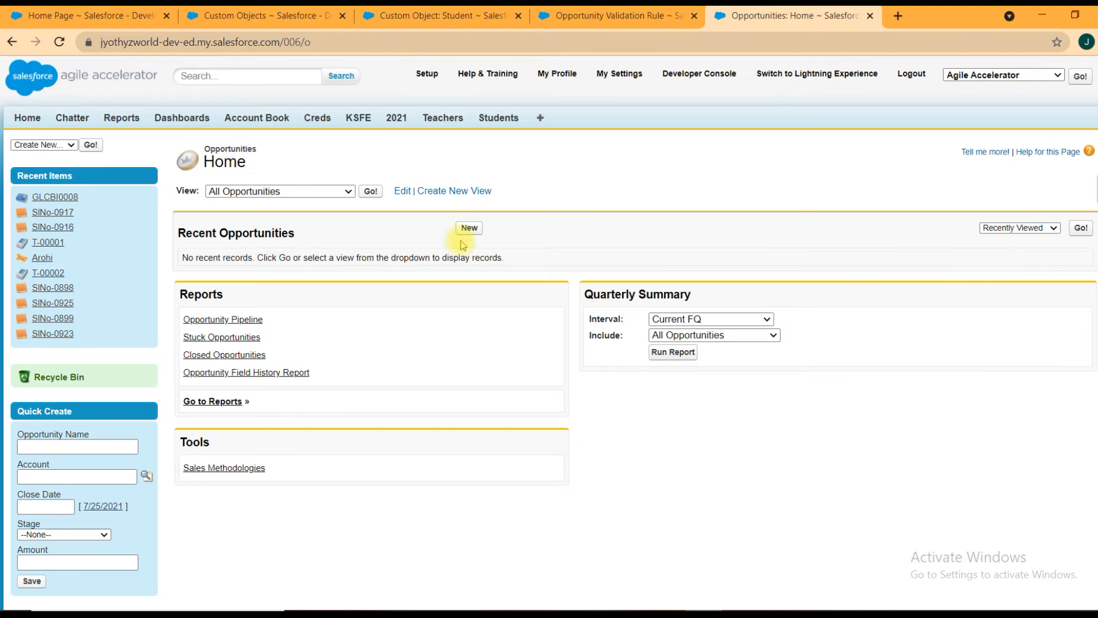
{"action": "left_click", "coordinate": [468, 228]}
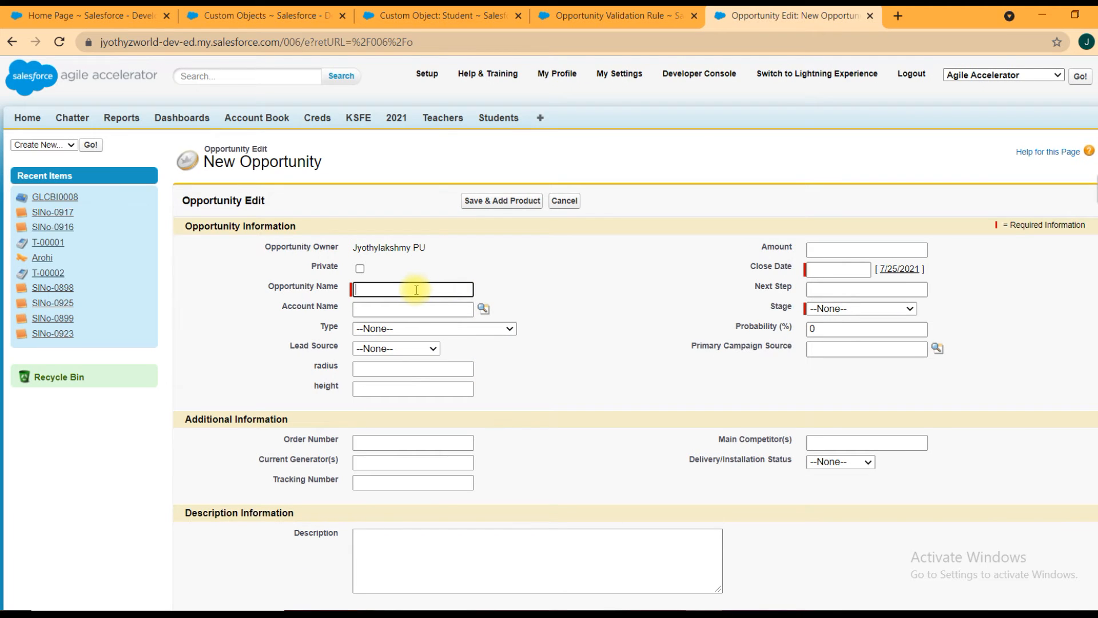
{"action": "left_click", "coordinate": [417, 290]}
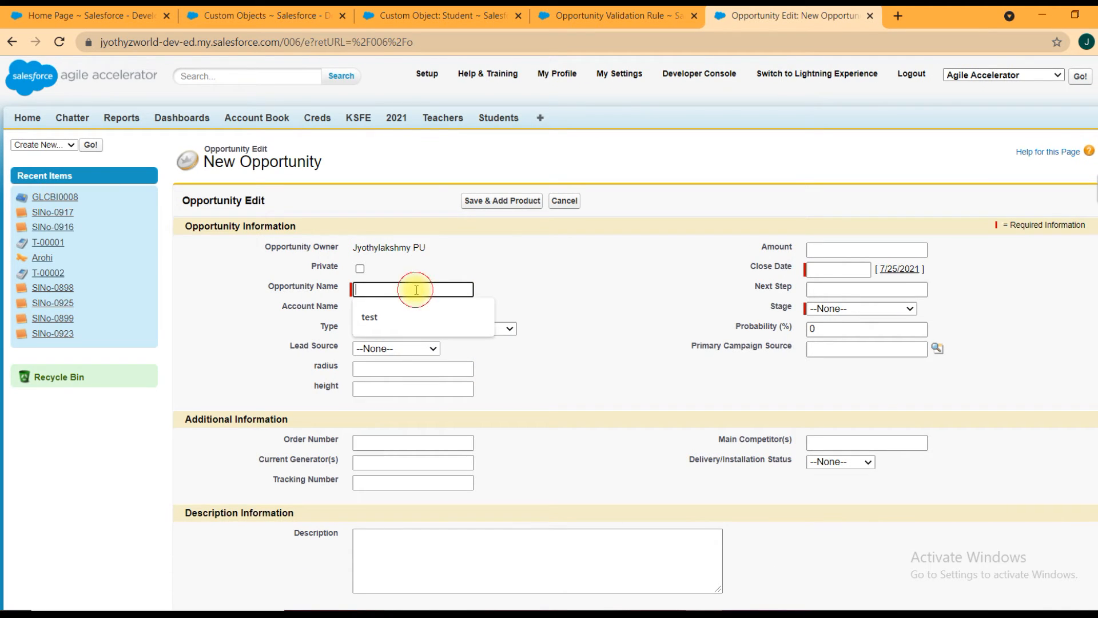
{"action": "type", "text": "Test"}
{"action": "left_click", "coordinate": [899, 269]}
{"action": "left_click", "coordinate": [832, 309]}
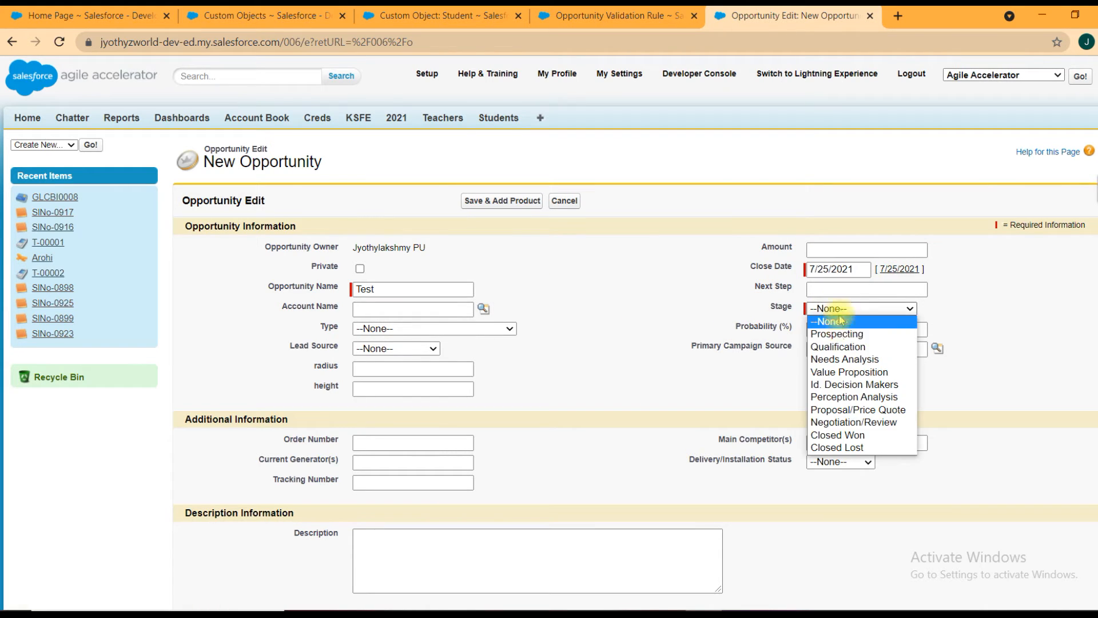
{"action": "left_click", "coordinate": [838, 346]}
{"action": "scroll", "coordinate": [664, 332], "scroll_direction": "down", "scroll_amount": 3}
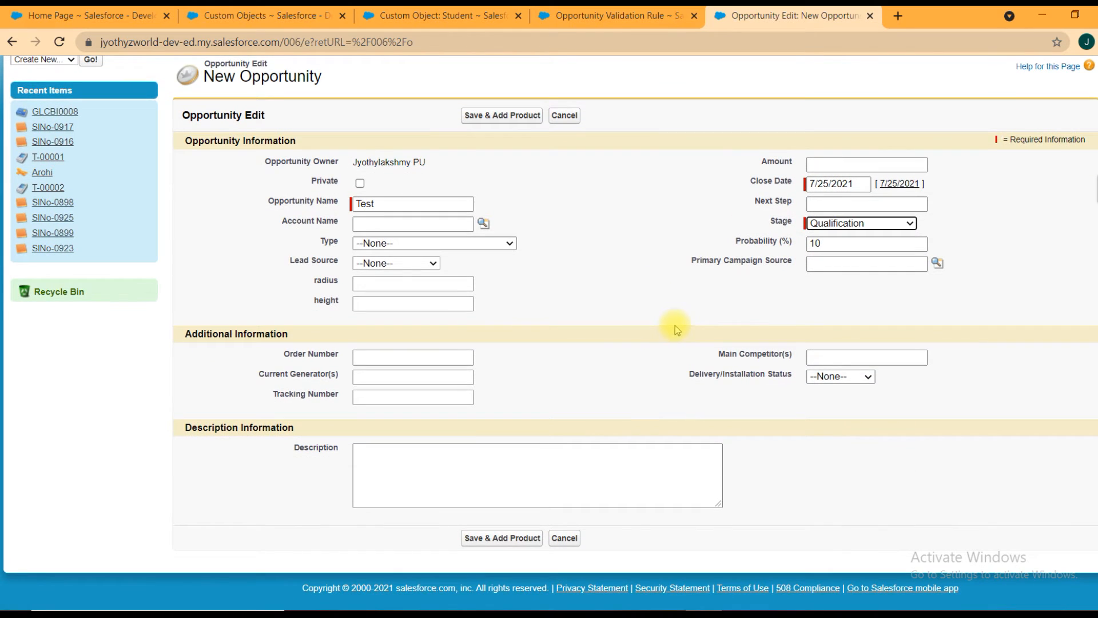
{"action": "scroll", "coordinate": [664, 342], "scroll_direction": "up", "scroll_amount": 3}
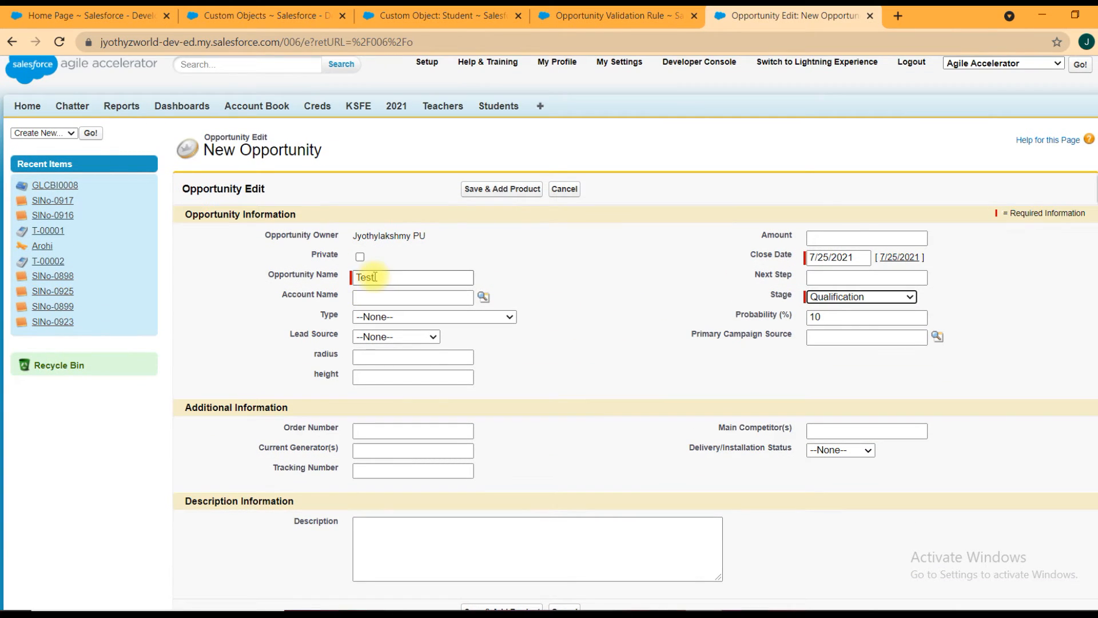
- Enter an amount of 80 on the new opportunity and try to save it to test the validation rule
{"action": "left_click", "coordinate": [845, 239]}
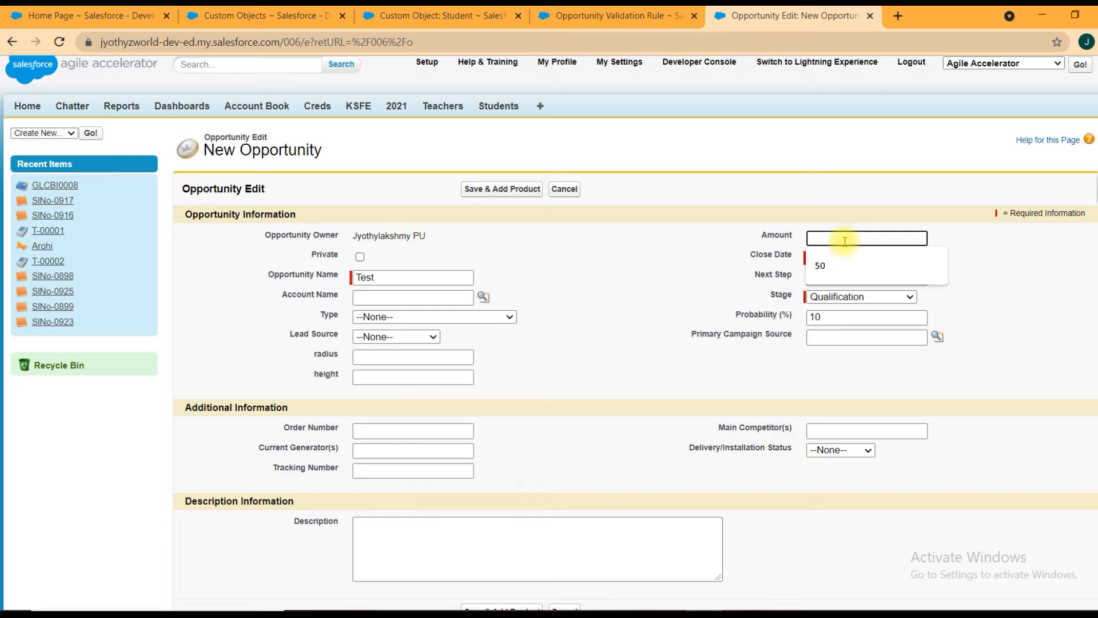
{"action": "type", "text": "80"}
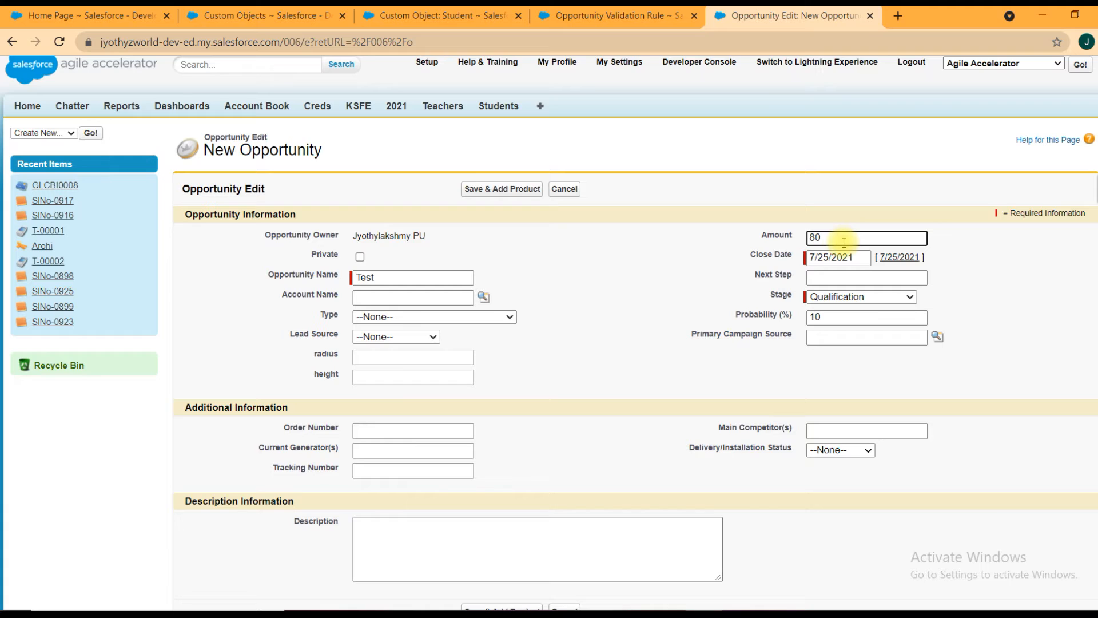
{"action": "left_click", "coordinate": [503, 192]}
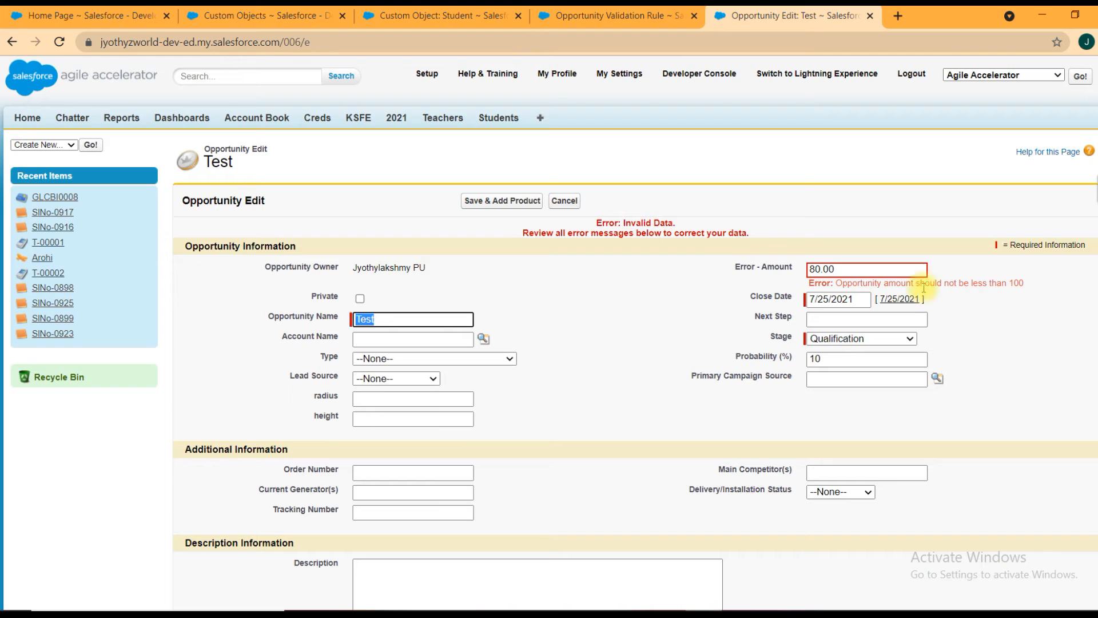
{"action": "left_click_drag", "start_coordinate": [836, 282], "coordinate": [1031, 288]}
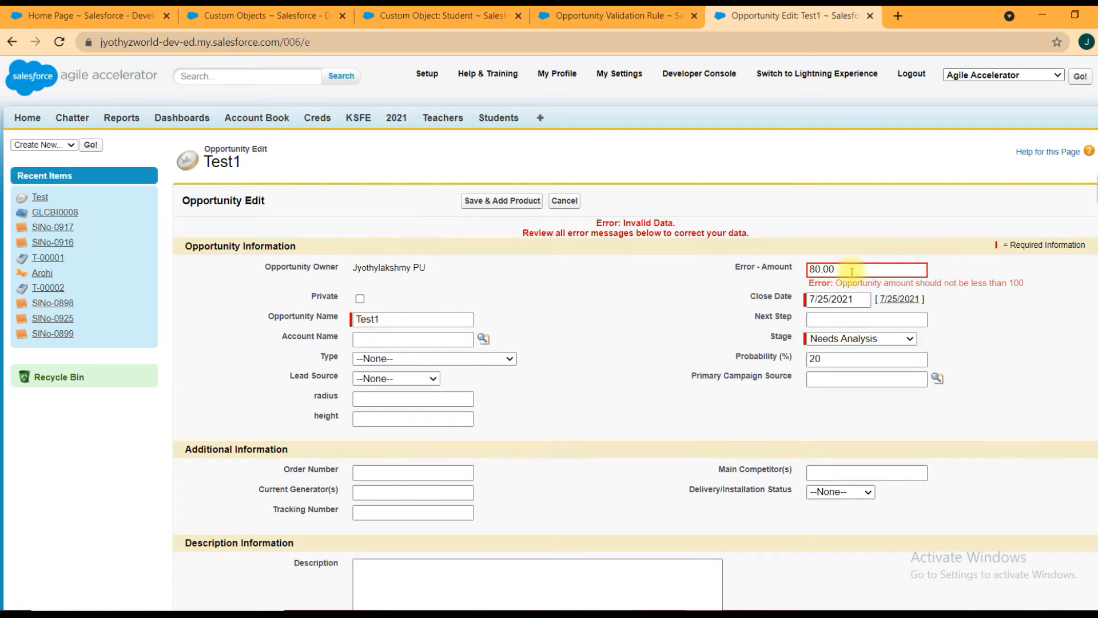
- Set the amount of the Test1 opportunity to 150 and save it, continuing to product selection
{"action": "double_click", "coordinate": [851, 270]}
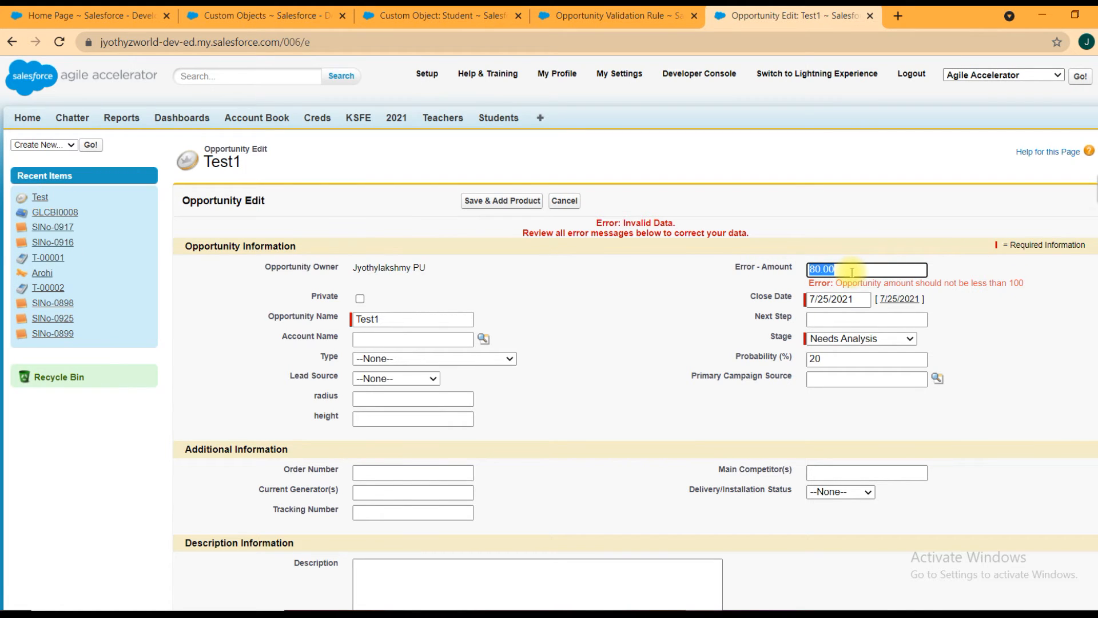
{"action": "type", "text": "150"}
{"action": "left_click", "coordinate": [662, 333]}
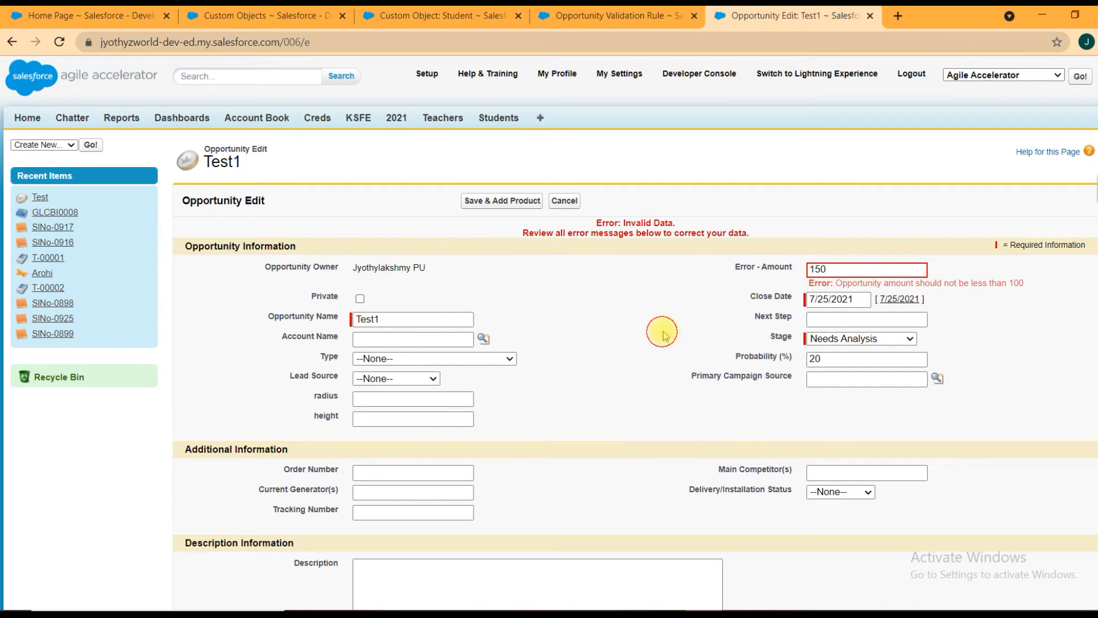
{"action": "left_click", "coordinate": [499, 201]}
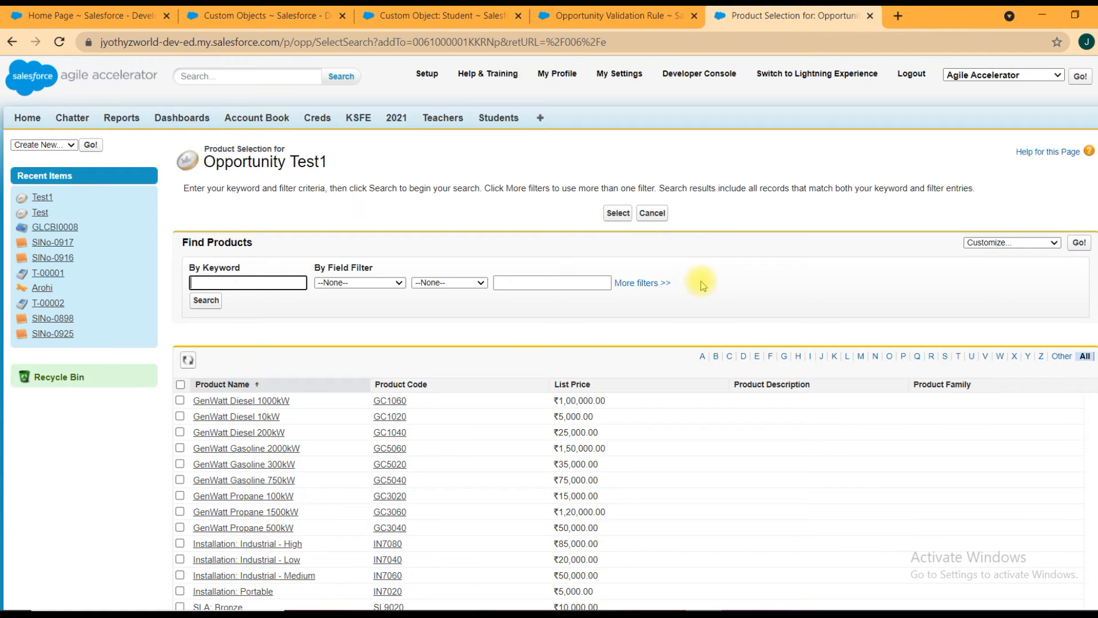
{"action": "double_click", "coordinate": [272, 162]}
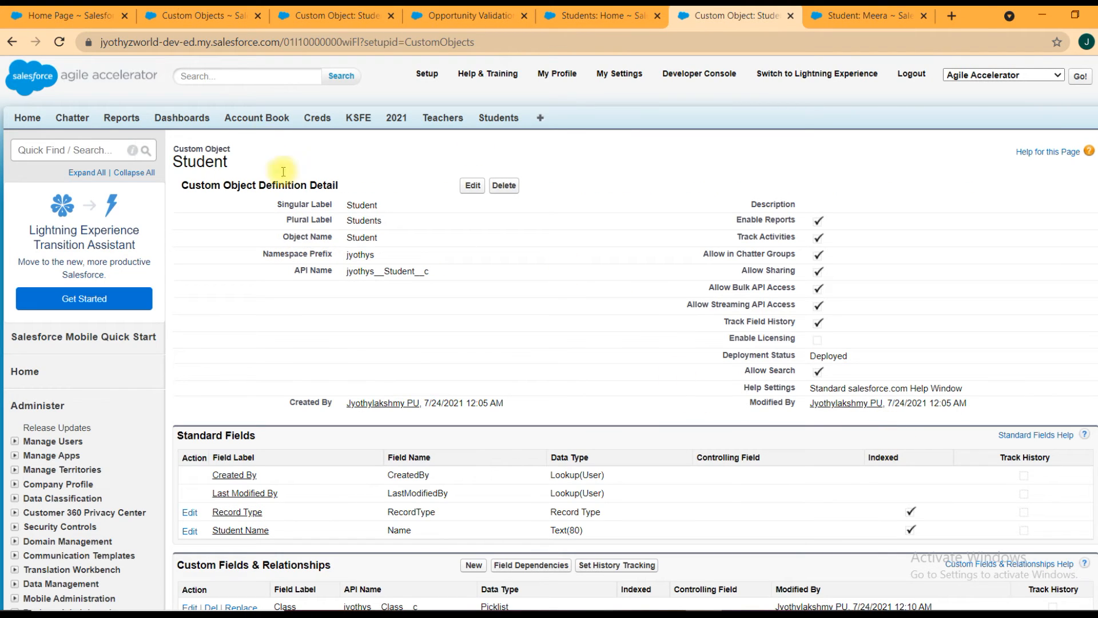
- Review the Student custom object's fields and start a new validation rule for it
{"action": "scroll", "coordinate": [535, 287], "scroll_direction": "down", "scroll_amount": 5}
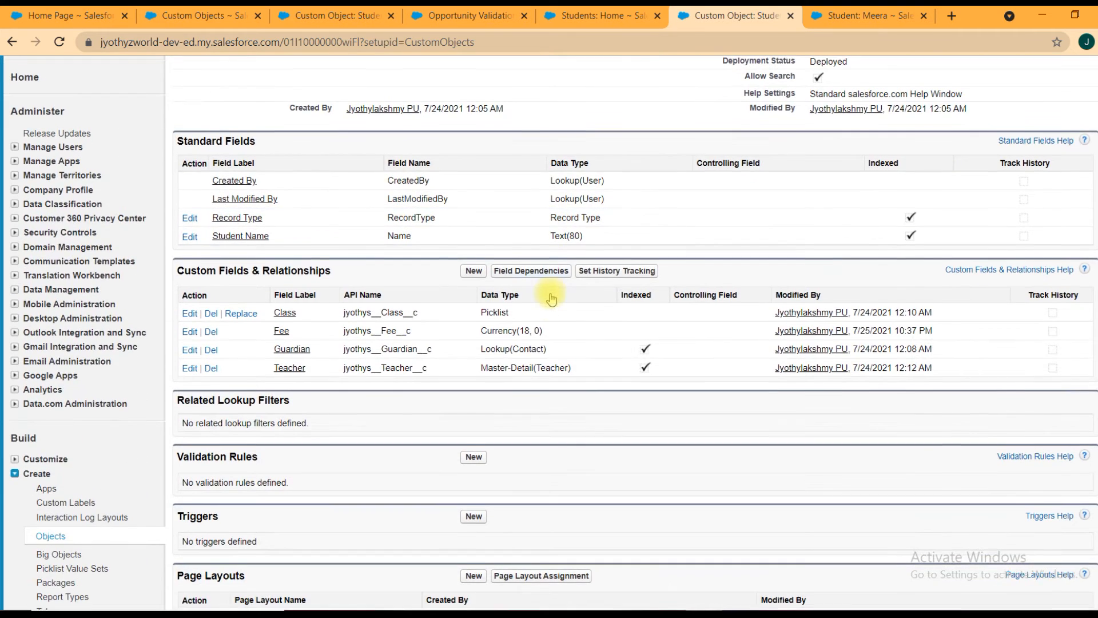
{"action": "scroll", "coordinate": [551, 297], "scroll_direction": "up", "scroll_amount": 5}
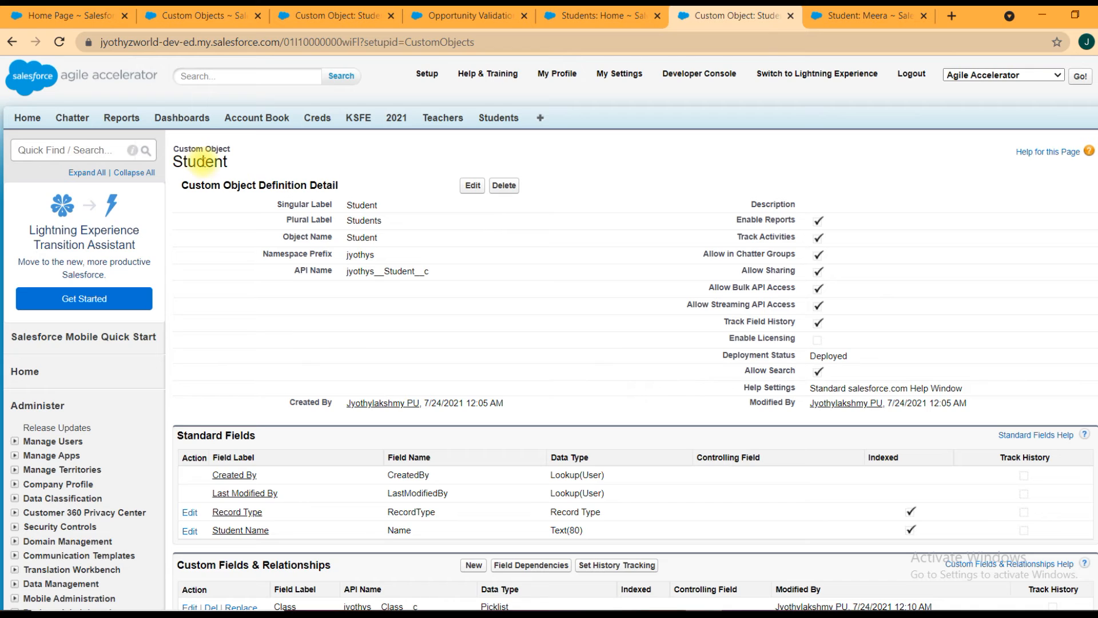
{"action": "scroll", "coordinate": [544, 235], "scroll_direction": "down", "scroll_amount": 5}
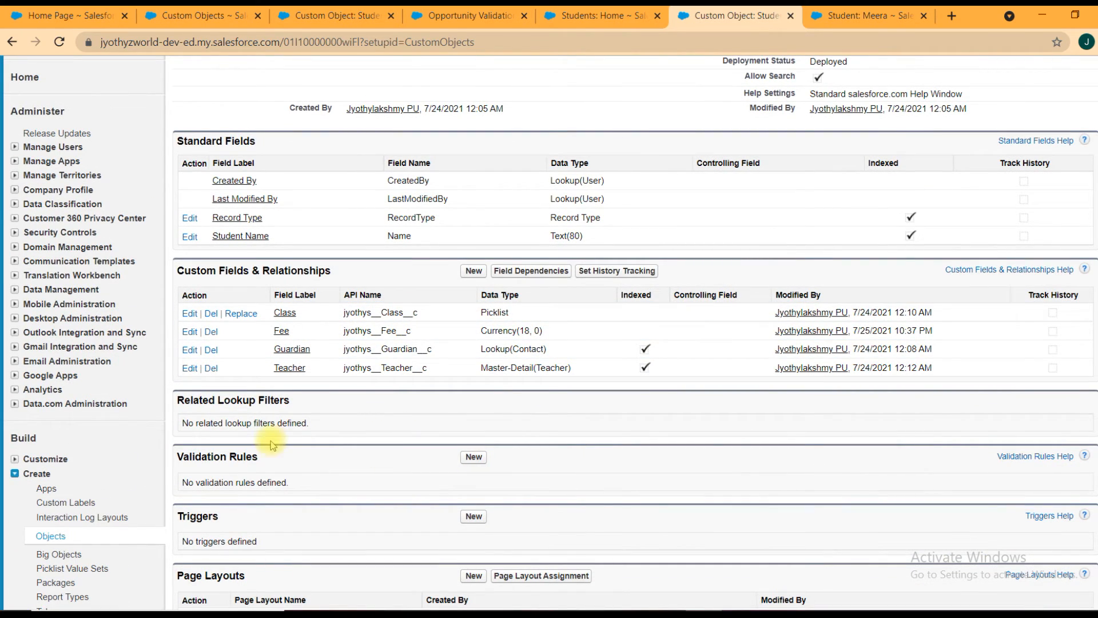
{"action": "left_click_drag", "start_coordinate": [177, 456], "coordinate": [258, 456]}
{"action": "left_click", "coordinate": [474, 457]}
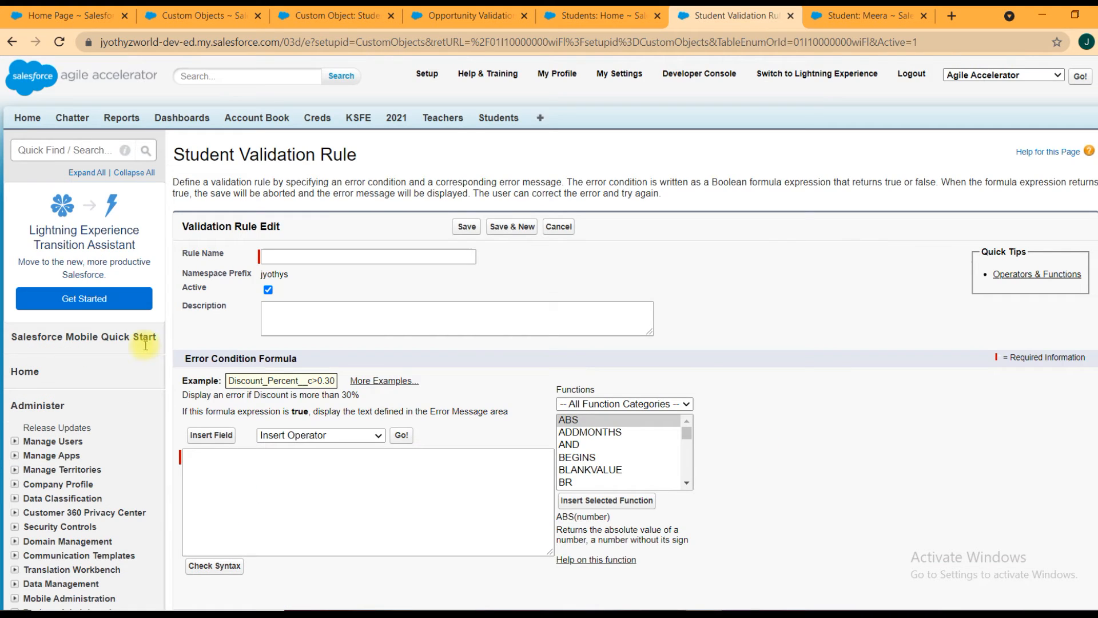
- Name the Student validation rule "Fee should be 0 If Class is 1"
{"action": "left_click", "coordinate": [292, 257]}
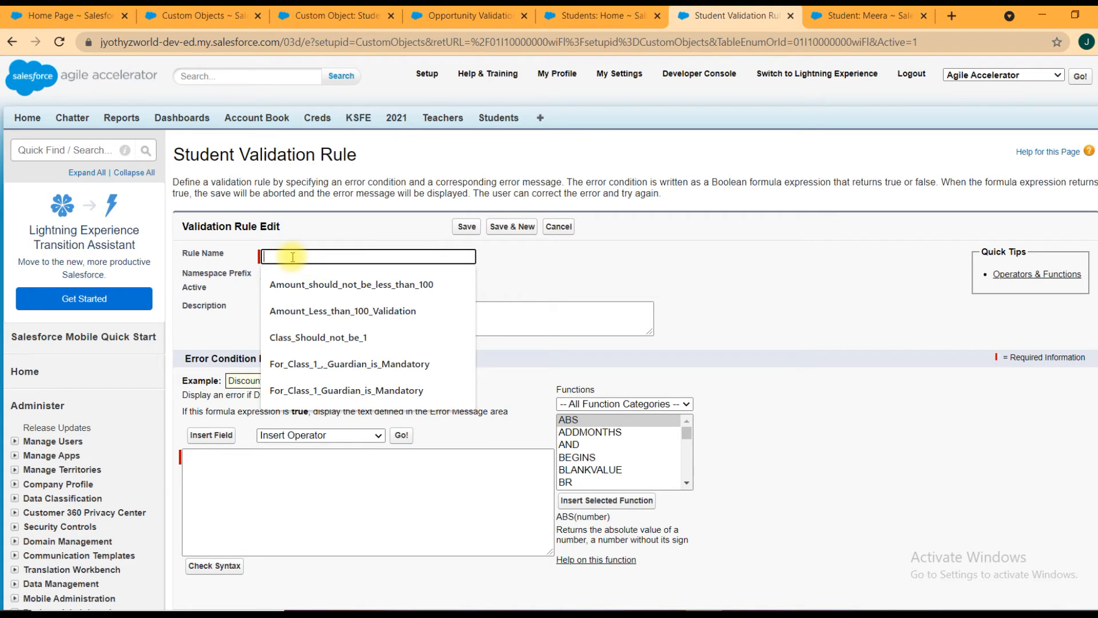
{"action": "type", "text": "Fee"}
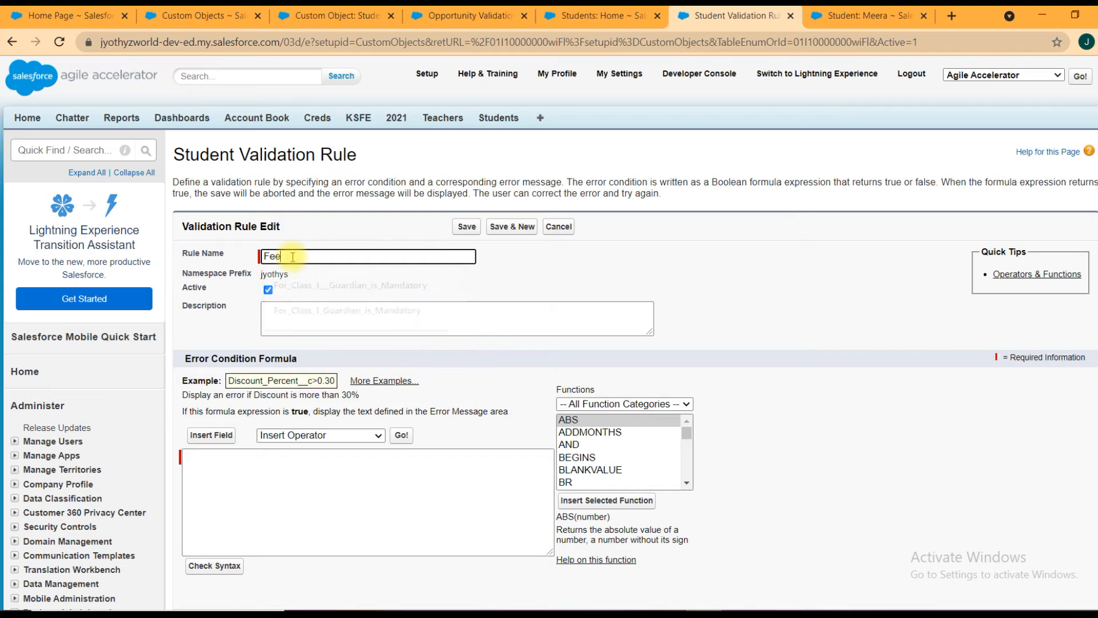
{"action": "type", "text": " should be 0"}
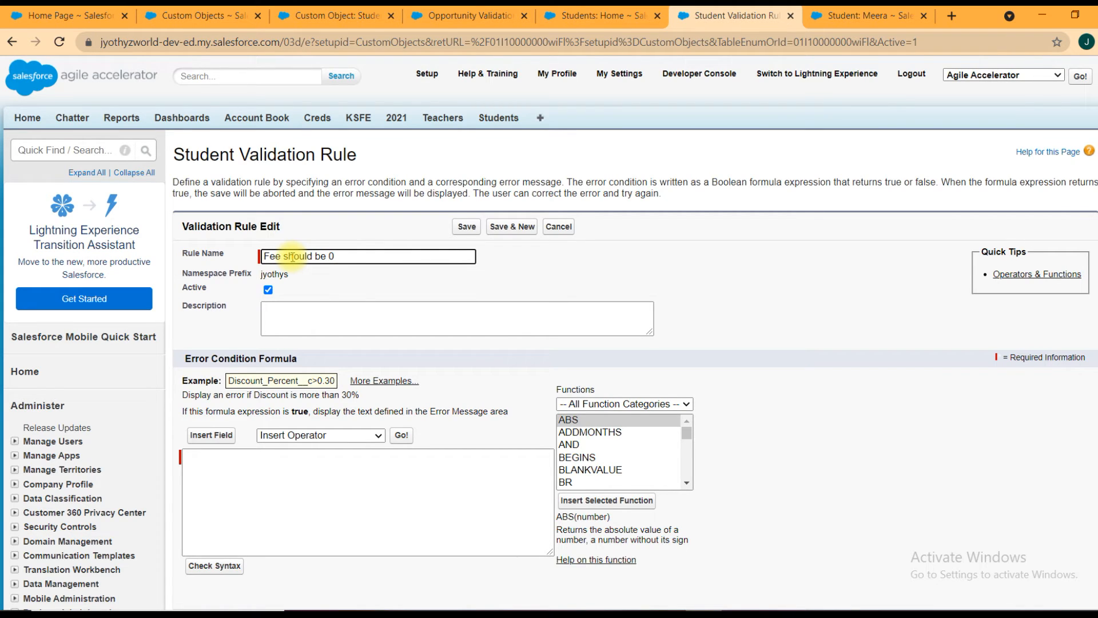
{"action": "type", "text": " , If Class is 1"}
{"action": "left_click", "coordinate": [335, 257]}
{"action": "key", "text": "BackSpace"}
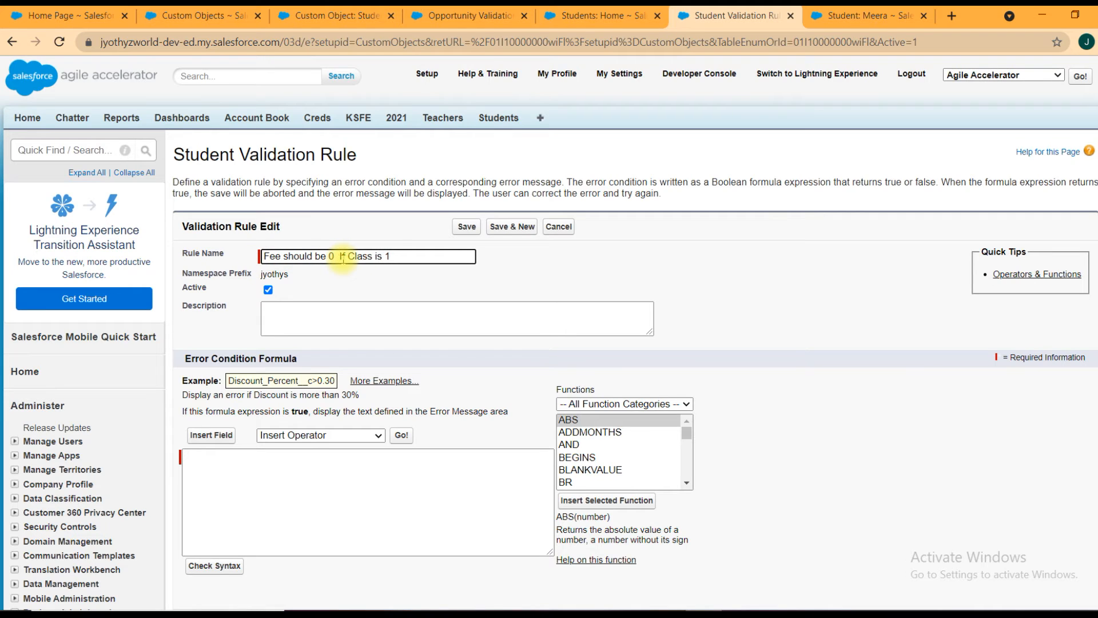
- Copy the rule name text into the error message as "Fee should be 0 If Class is 1"
{"action": "key", "text": "ctrl+a"}
{"action": "key", "text": "ctrl+c"}
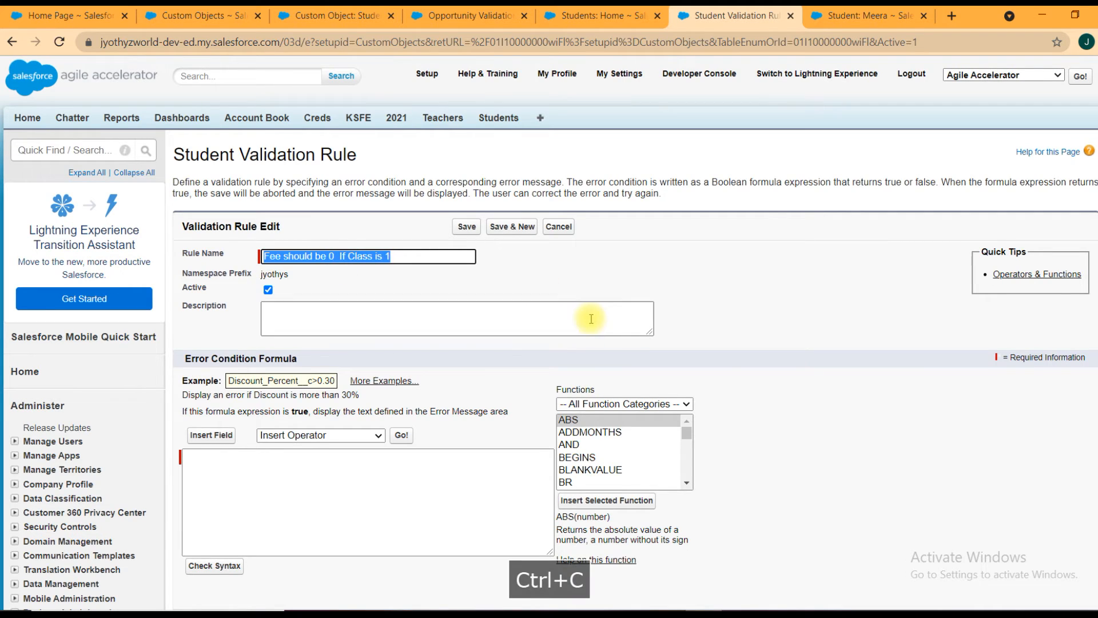
{"action": "left_click", "coordinate": [834, 408]}
{"action": "scroll", "coordinate": [313, 443], "scroll_direction": "down", "scroll_amount": 6}
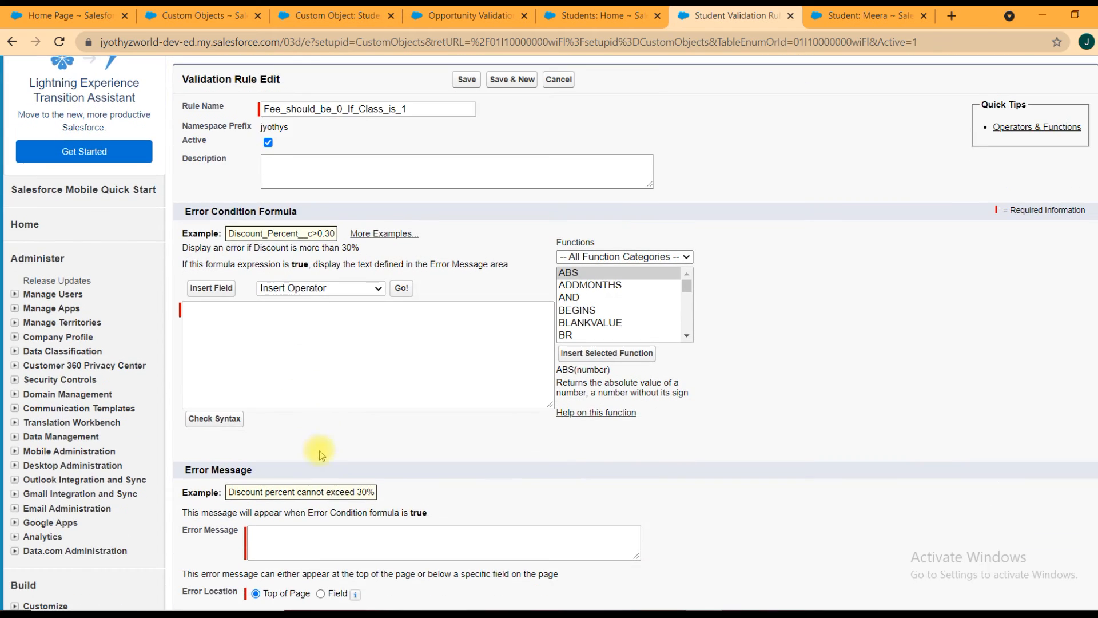
{"action": "left_click", "coordinate": [341, 312]}
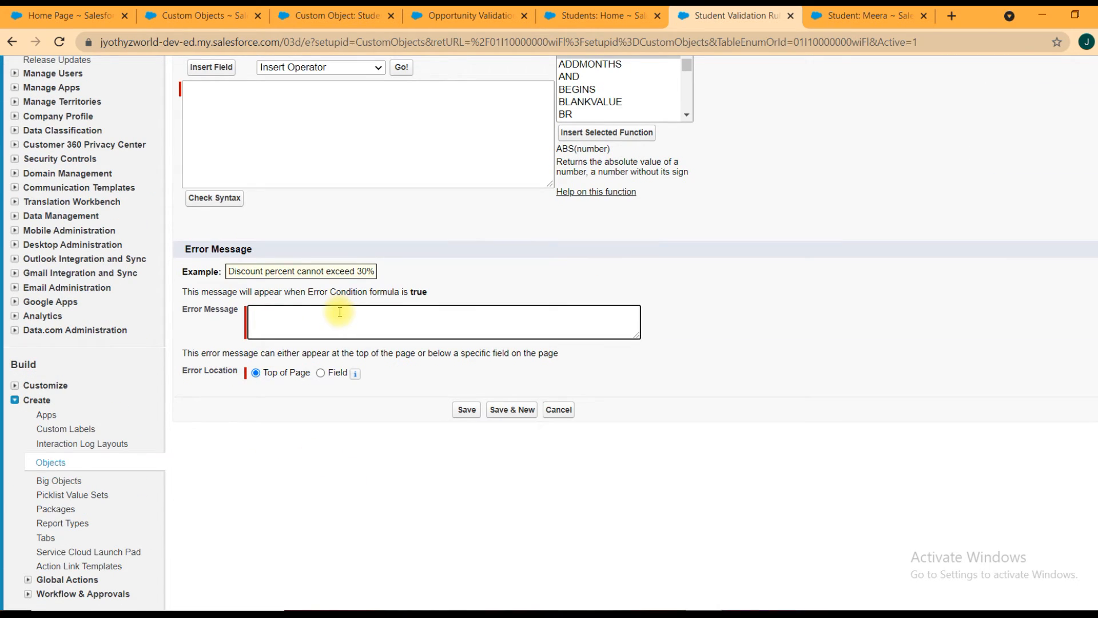
{"action": "key", "text": "ctrl+v"}
- Insert the Student object's Class field into the error condition formula
{"action": "scroll", "coordinate": [399, 290], "scroll_direction": "up", "scroll_amount": 4}
{"action": "left_click", "coordinate": [255, 331]}
{"action": "left_click", "coordinate": [211, 288]}
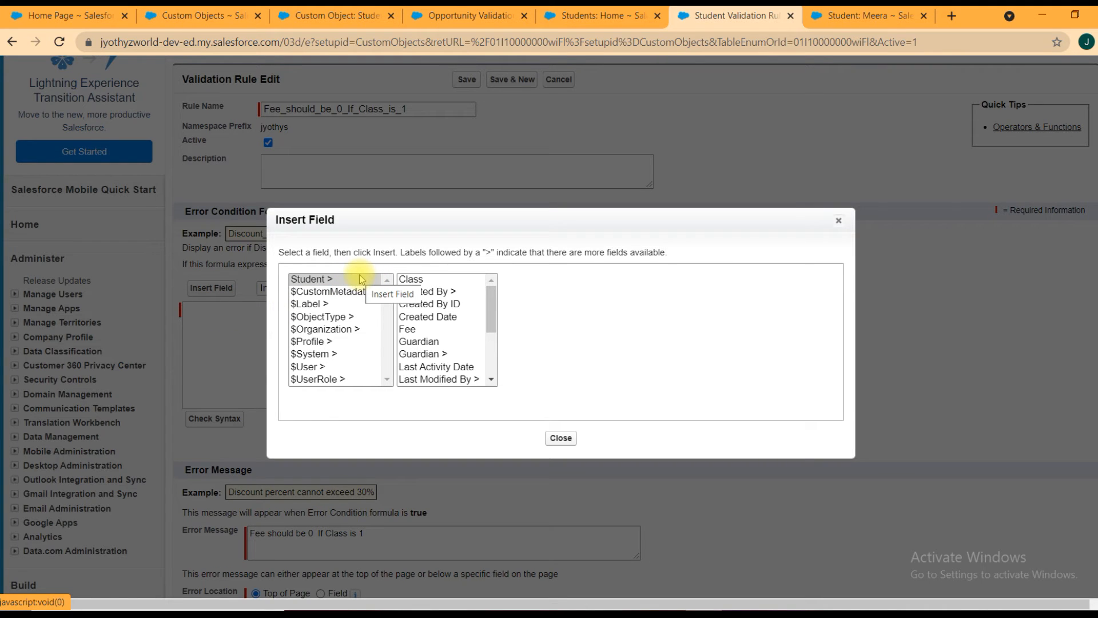
{"action": "left_click", "coordinate": [433, 281]}
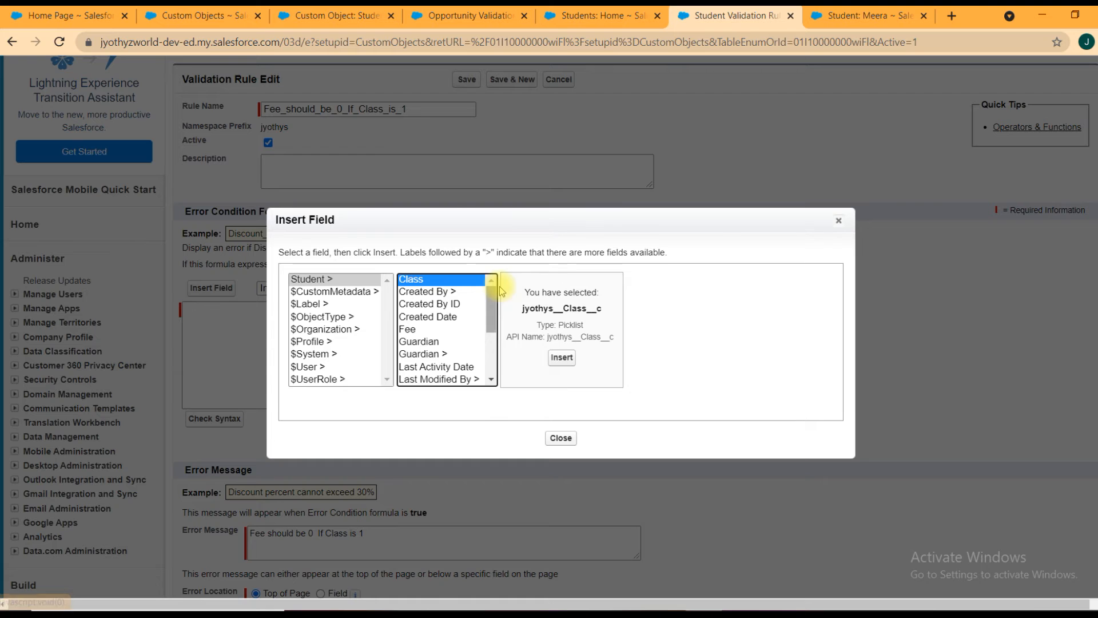
{"action": "left_click", "coordinate": [561, 359]}
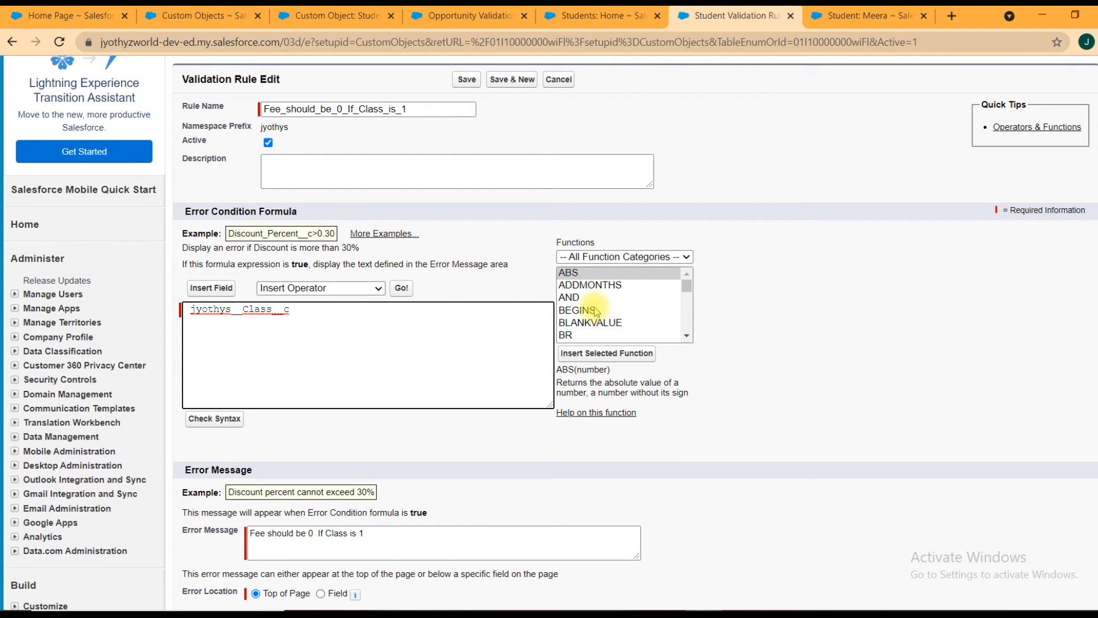
- Cut the Class field reference from the formula and insert the ISPICKVAL function in its place
{"action": "scroll", "coordinate": [598, 320], "scroll_direction": "down", "scroll_amount": 3}
{"action": "scroll", "coordinate": [595, 312], "scroll_direction": "down", "scroll_amount": 5}
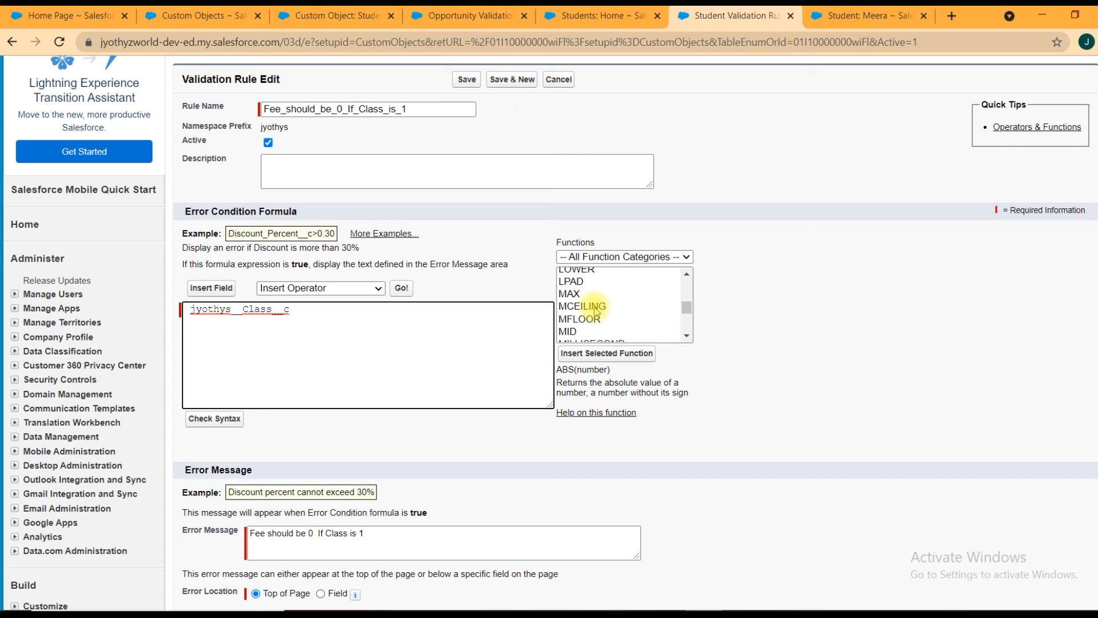
{"action": "scroll", "coordinate": [595, 312], "scroll_direction": "up", "scroll_amount": 1}
{"action": "scroll", "coordinate": [593, 311], "scroll_direction": "up", "scroll_amount": 2}
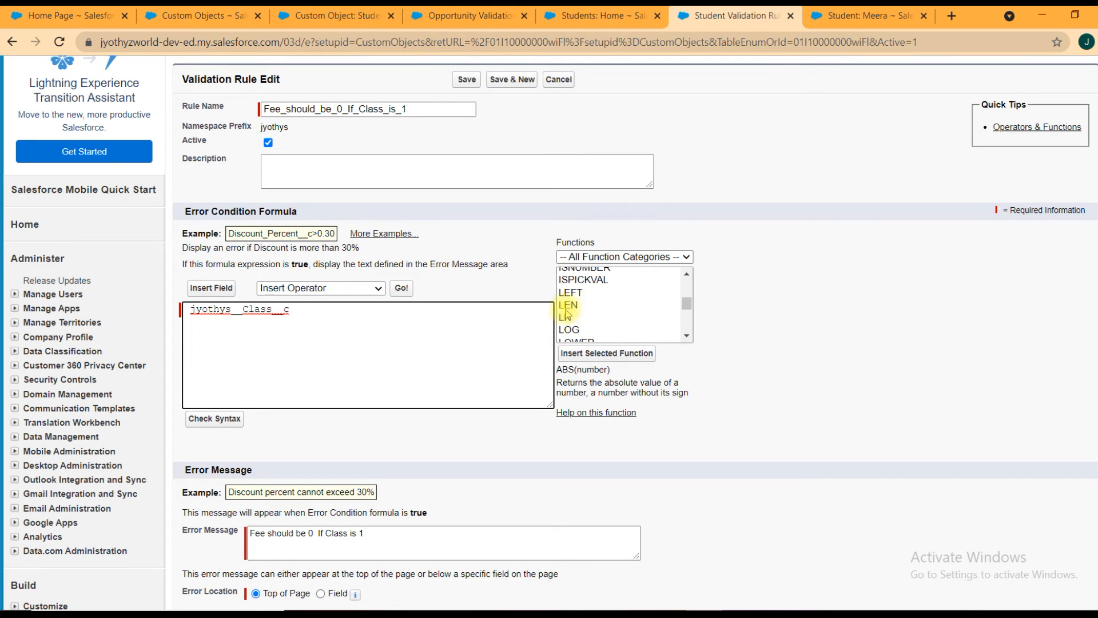
{"action": "left_click", "coordinate": [580, 280]}
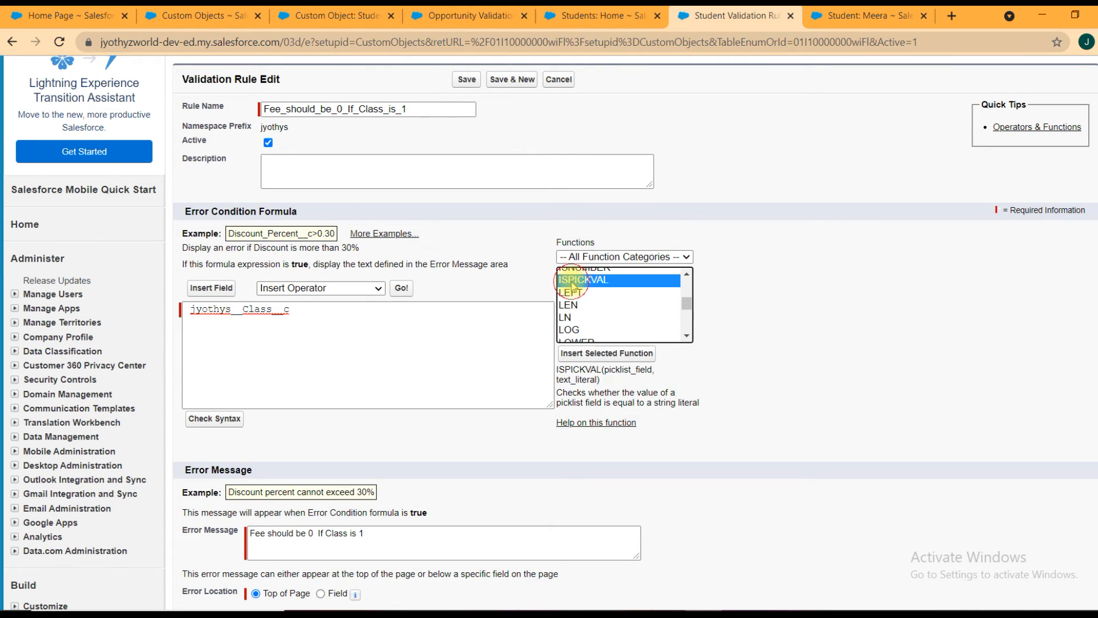
{"action": "left_click", "coordinate": [319, 314]}
{"action": "key", "text": "ctrl+a"}
{"action": "key", "text": "ctrl+x"}
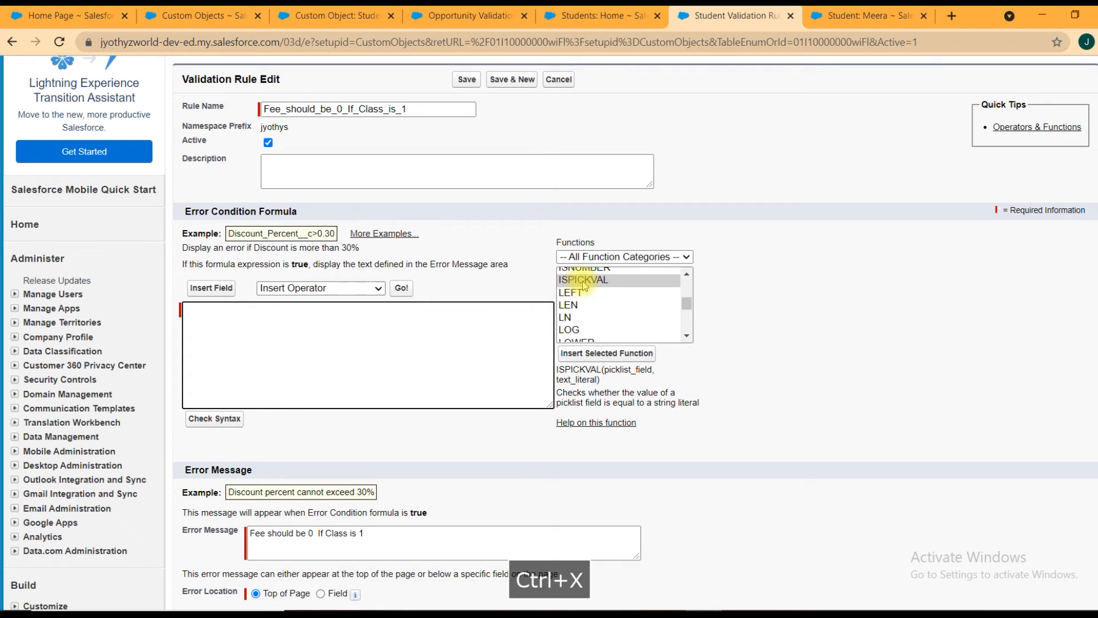
{"action": "left_click", "coordinate": [605, 353]}
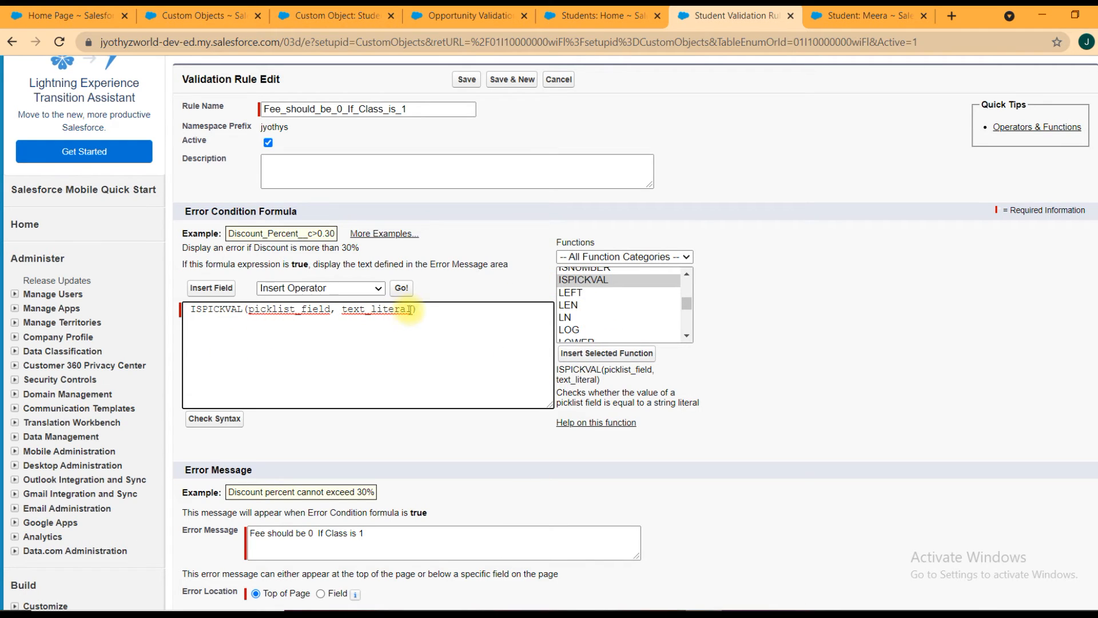
- Fill in the ISPICKVAL function with the cut Class field reference as its picklist field and '1' as its text literal
{"action": "left_click_drag", "start_coordinate": [413, 308], "coordinate": [255, 313]}
{"action": "left_click", "coordinate": [415, 310]}
{"action": "key", "text": "ctrl+v"}
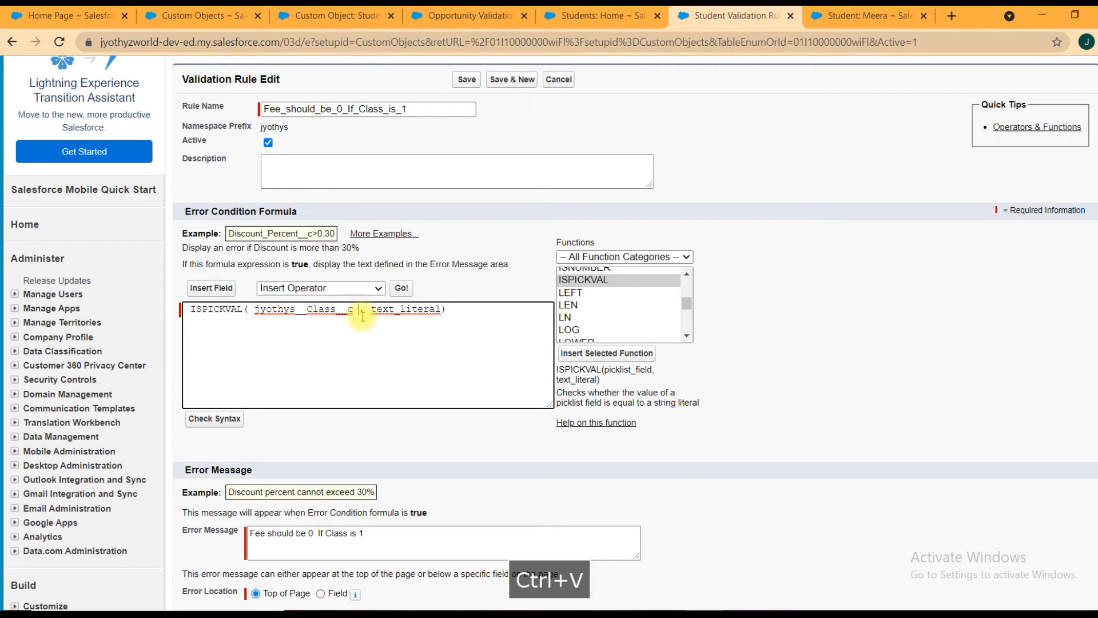
{"action": "left_click_drag", "start_coordinate": [440, 310], "coordinate": [372, 313]}
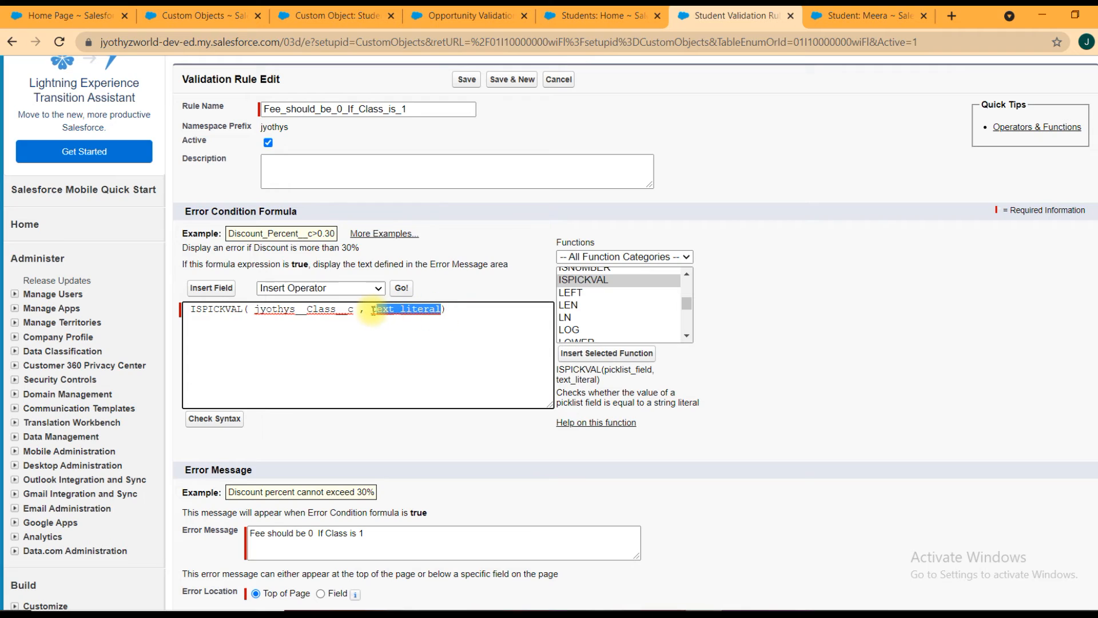
{"action": "type", "text": "'1"}
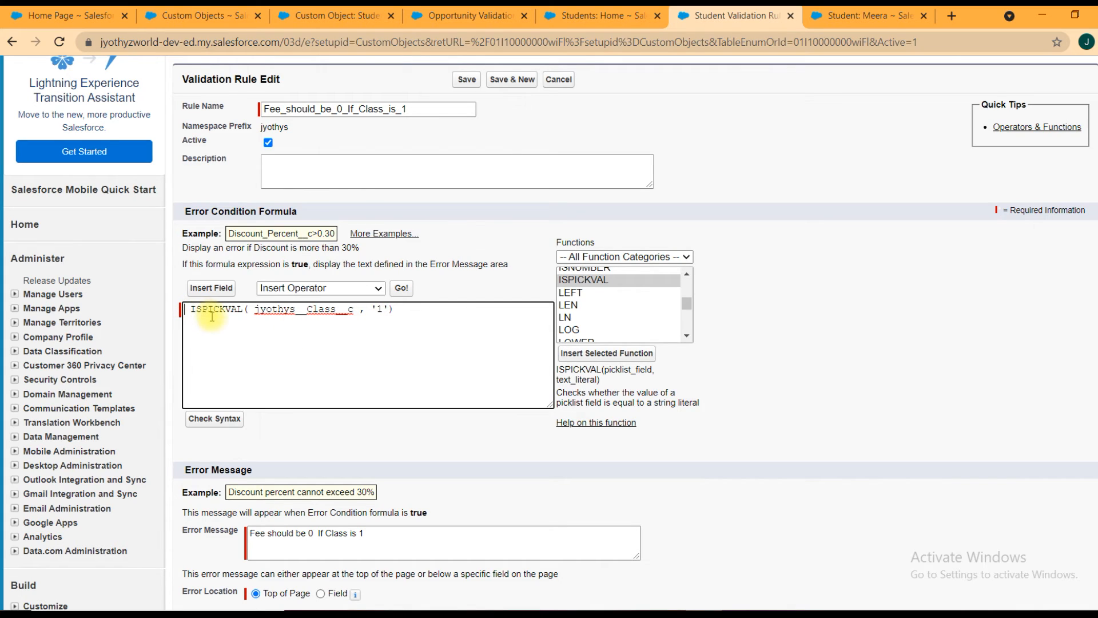
{"action": "type", "text": "AND"}
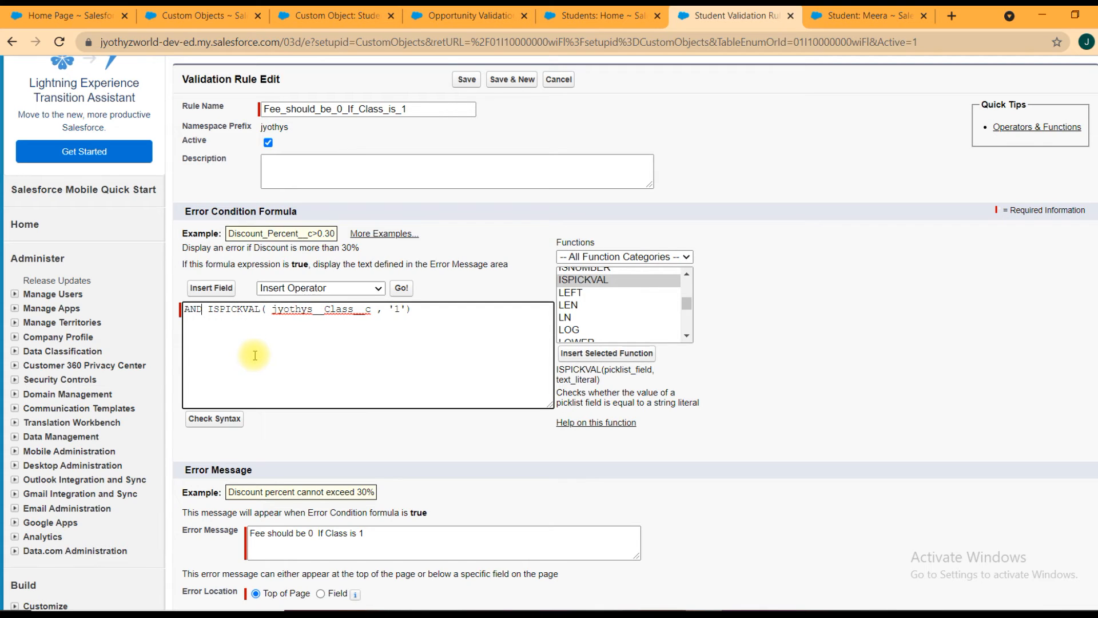
{"action": "key", "text": "BackSpace"}
{"action": "key", "text": "BackSpace"}
{"action": "key", "text": "BackSpace"}
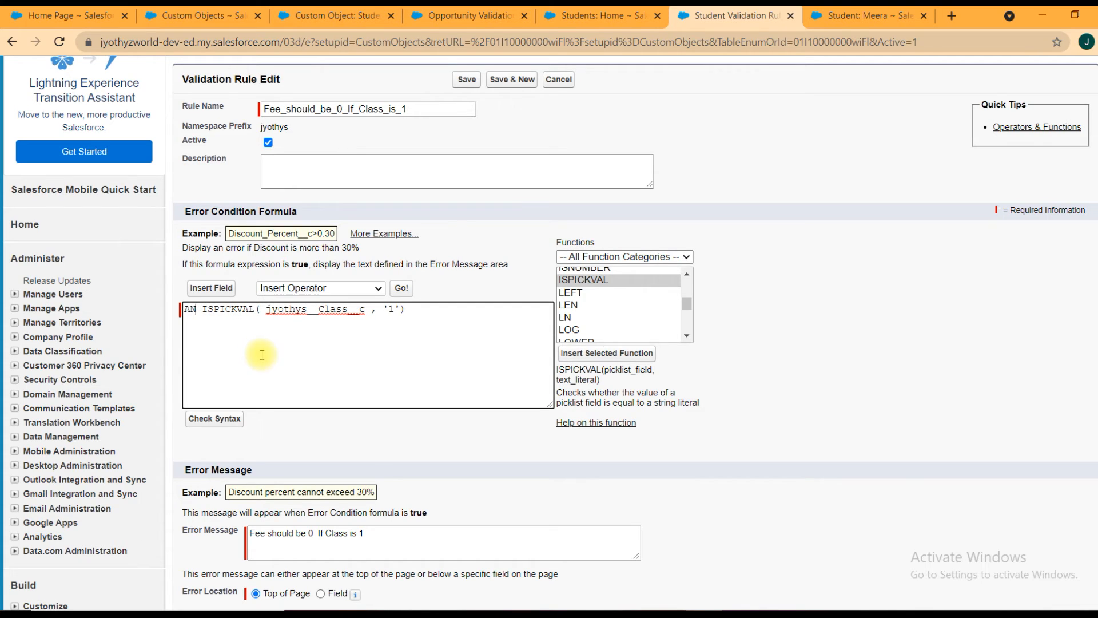
- Cut the whole ISPICKVAL expression out of the error condition formula
{"action": "triple_click", "coordinate": [404, 313]}
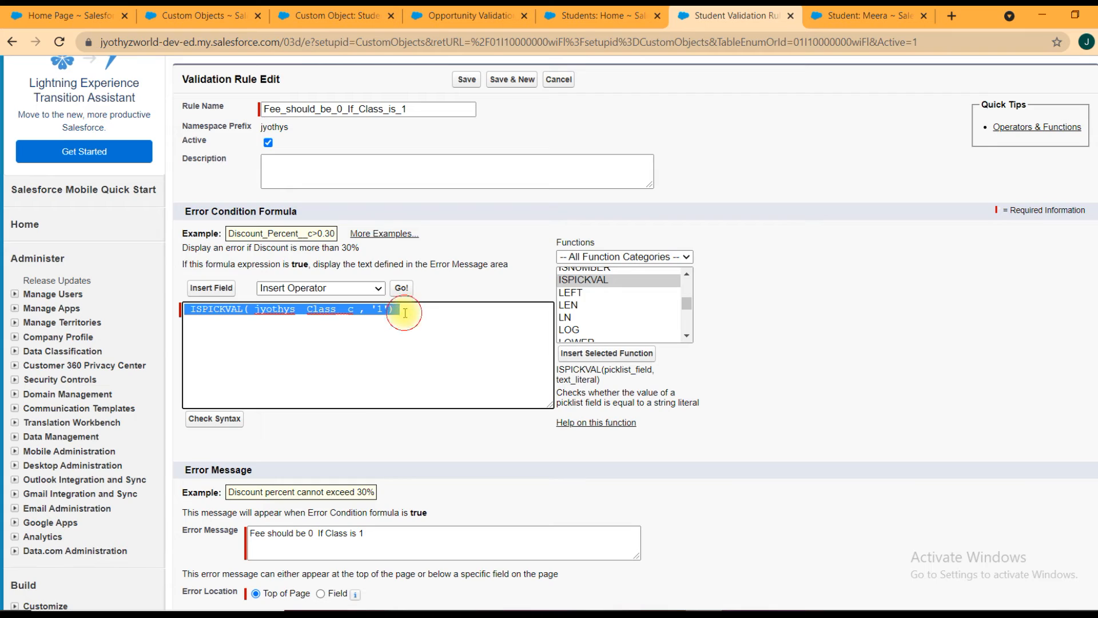
{"action": "key", "text": "ctrl+x"}
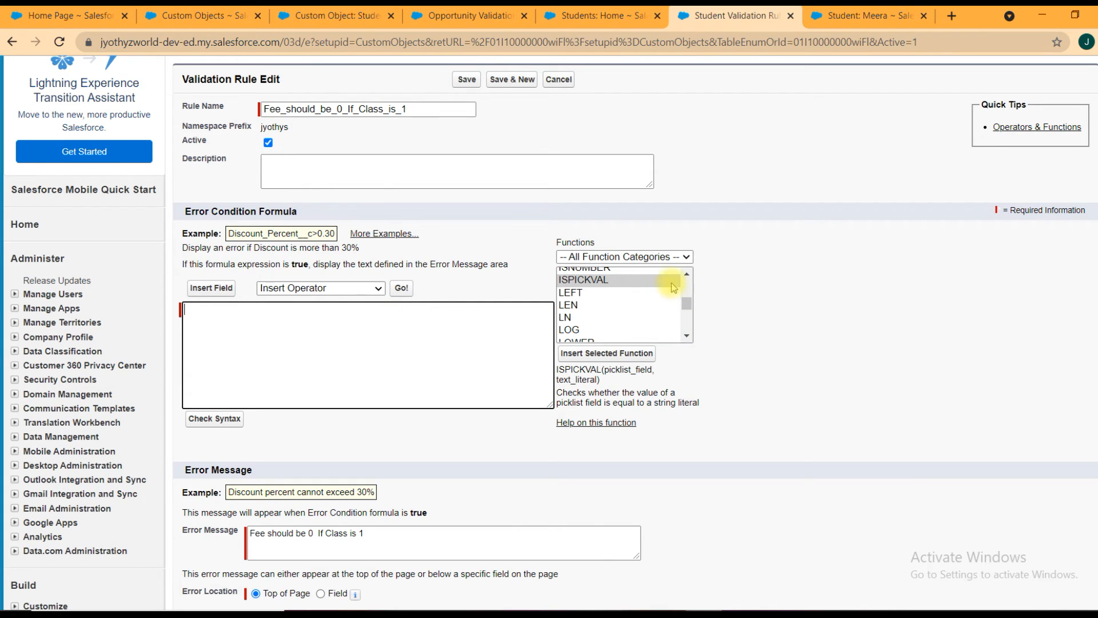
- Look through the formula functions by category: Date & Time, Logical, Math, Text and Advanced, ending with all categories
{"action": "left_click", "coordinate": [651, 257]}
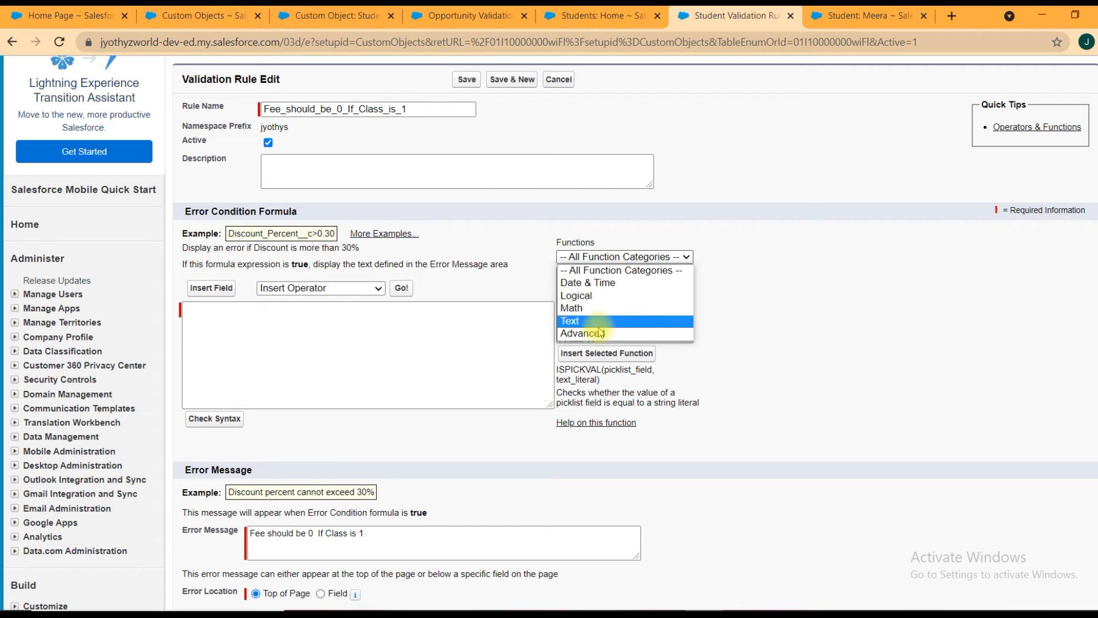
{"action": "left_click", "coordinate": [601, 283]}
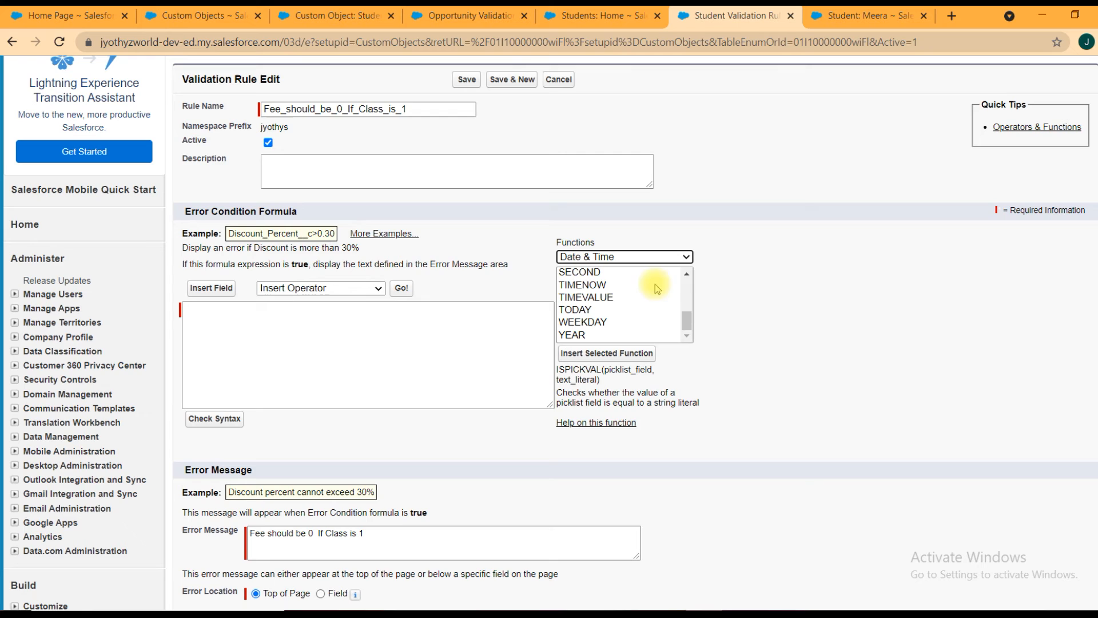
{"action": "scroll", "coordinate": [647, 298], "scroll_direction": "down", "scroll_amount": 2}
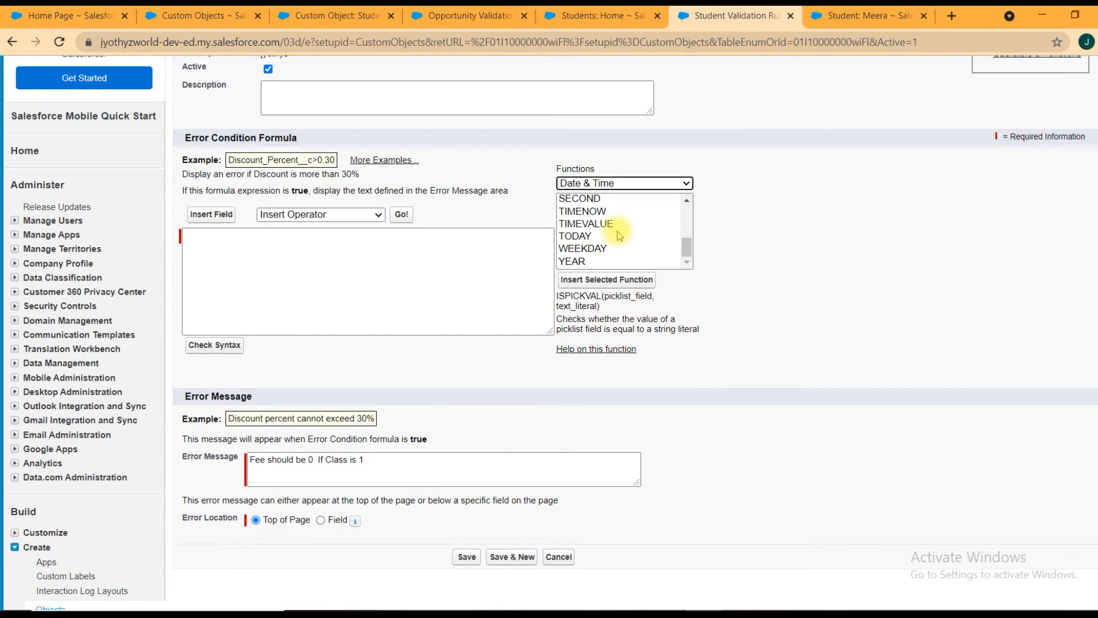
{"action": "left_click_drag", "start_coordinate": [686, 247], "coordinate": [686, 210]}
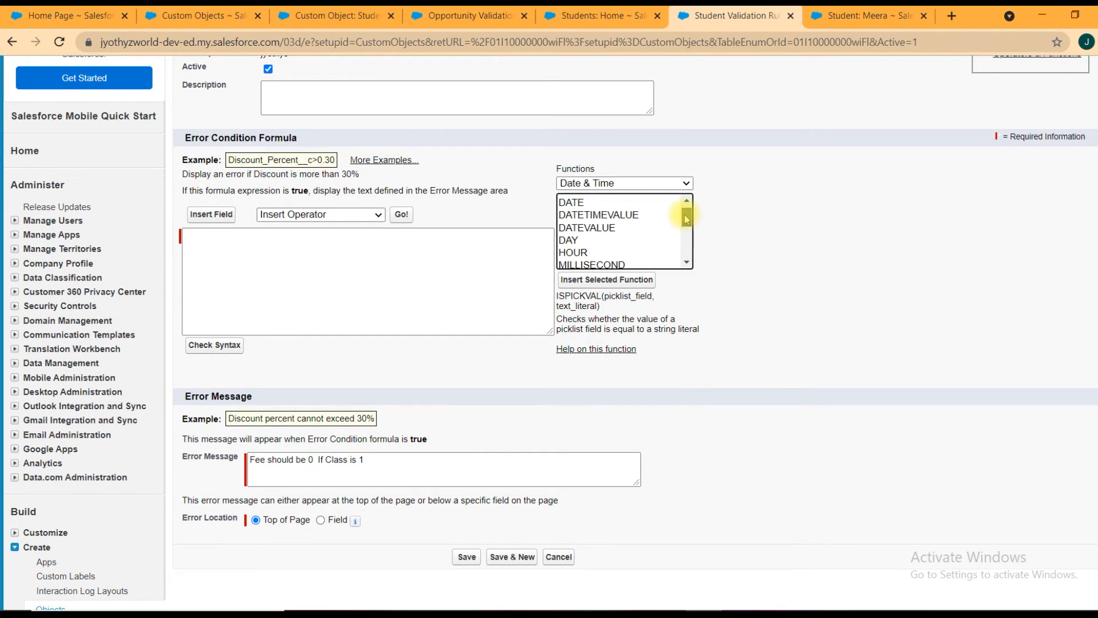
{"action": "left_click", "coordinate": [608, 184]}
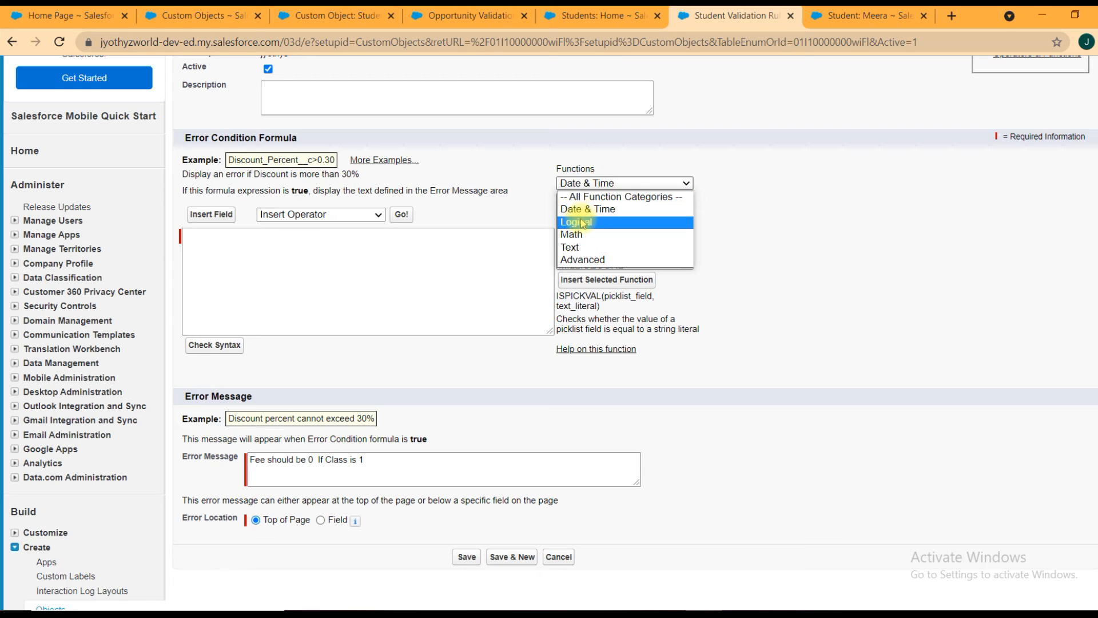
{"action": "left_click", "coordinate": [580, 222]}
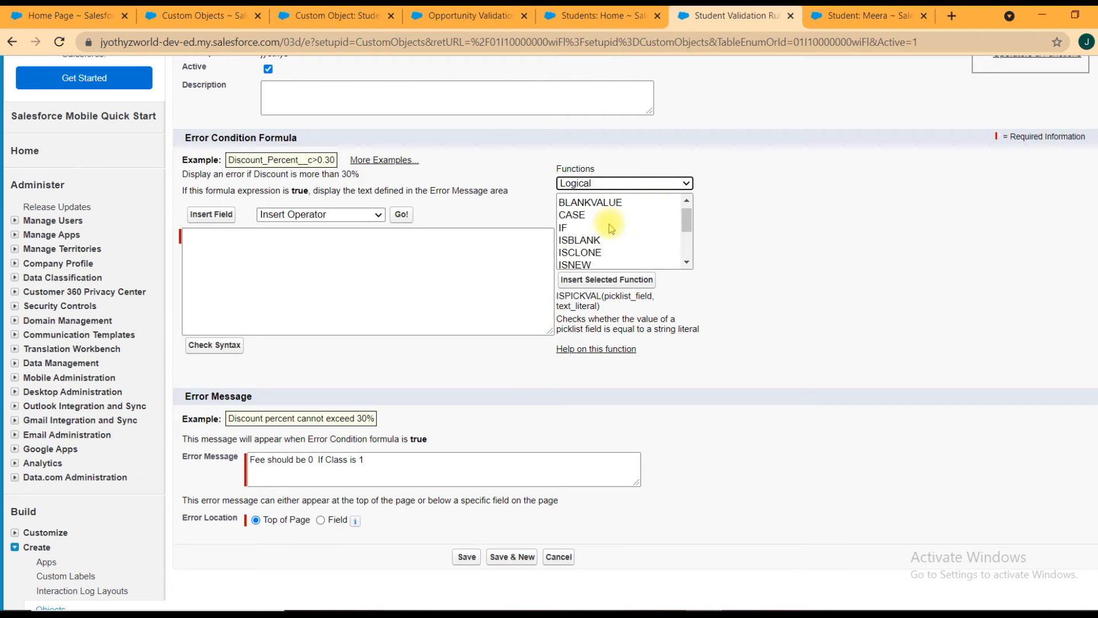
{"action": "left_click", "coordinate": [600, 184]}
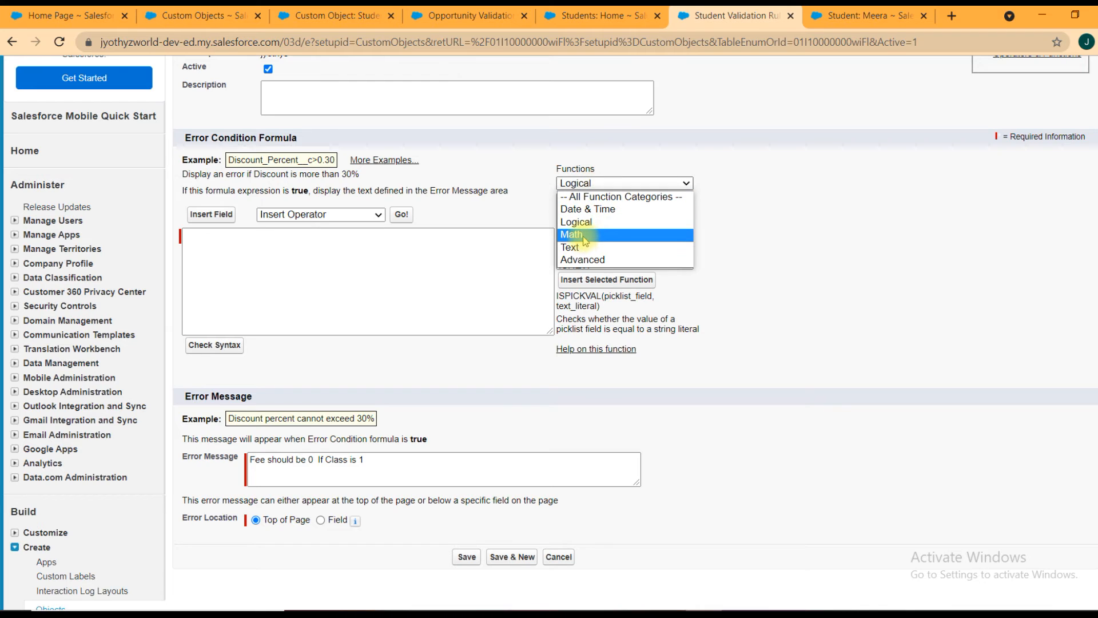
{"action": "left_click", "coordinate": [582, 235]}
{"action": "left_click", "coordinate": [595, 183]}
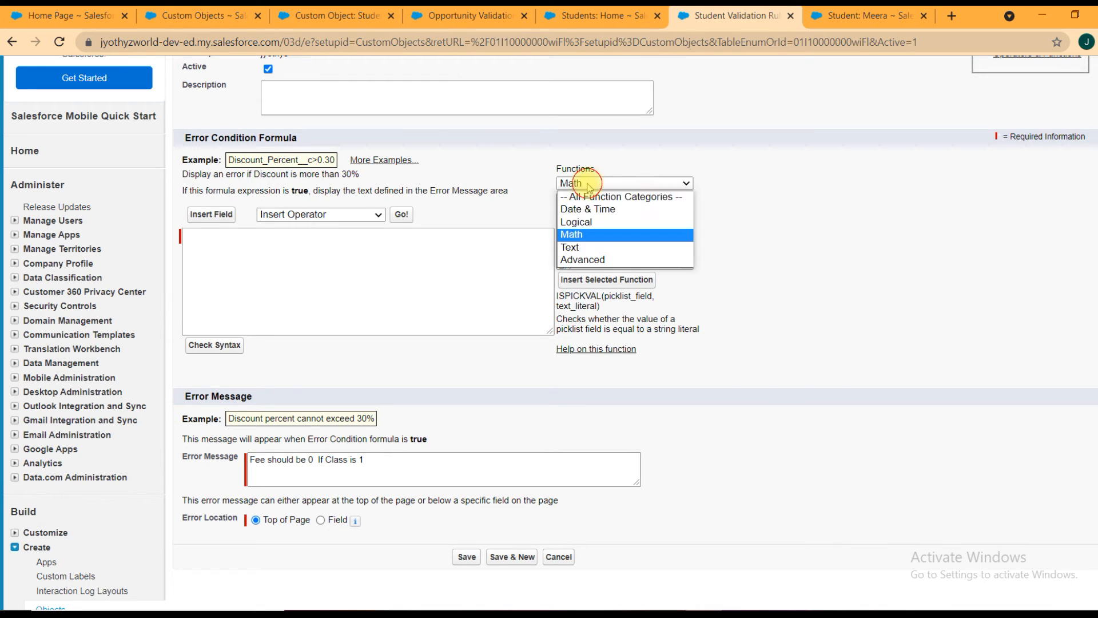
{"action": "left_click", "coordinate": [582, 247]}
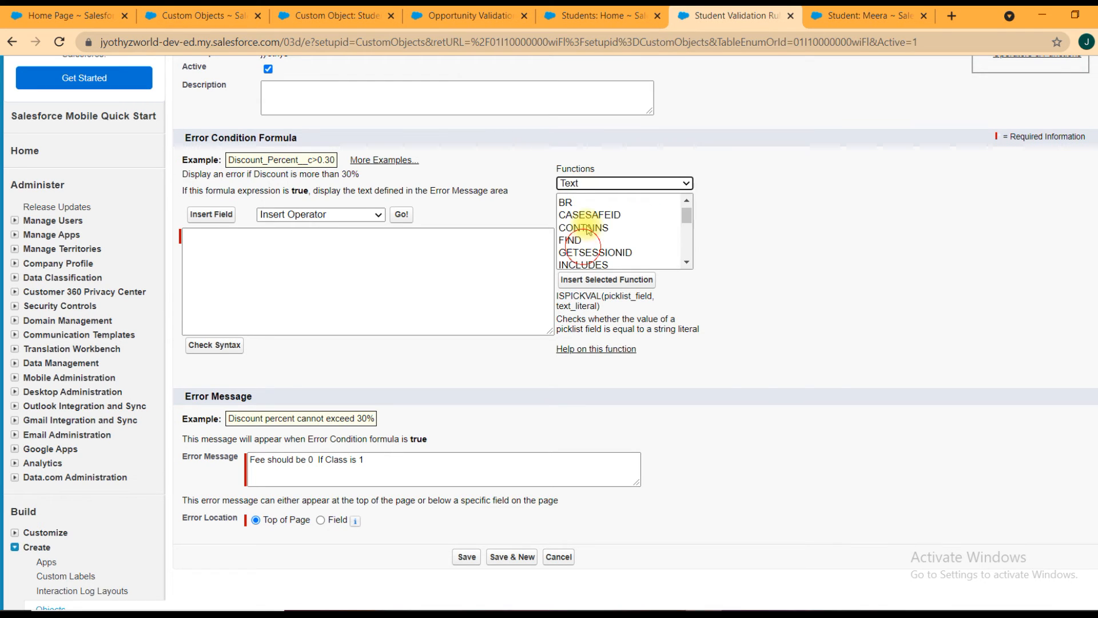
{"action": "left_click", "coordinate": [591, 183]}
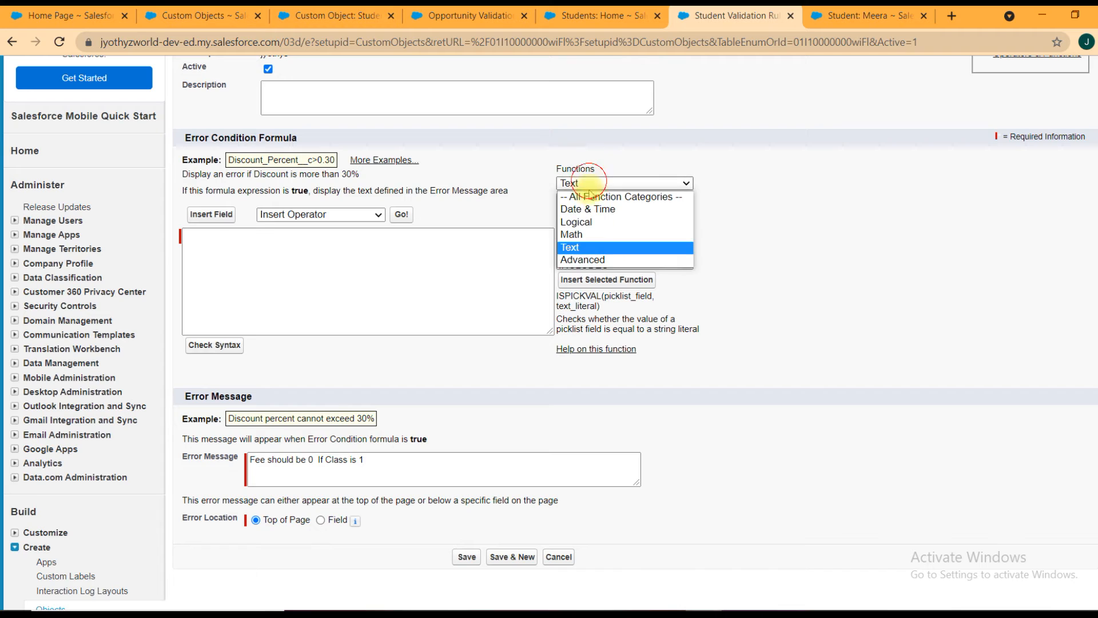
{"action": "left_click", "coordinate": [599, 262]}
{"action": "left_click", "coordinate": [603, 184]}
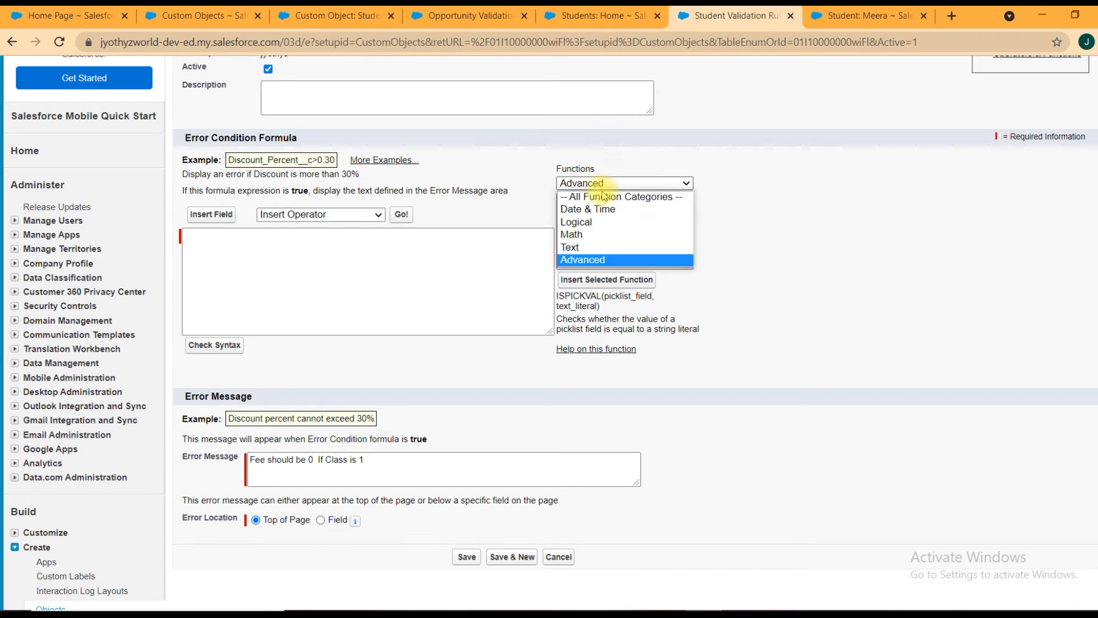
{"action": "left_click", "coordinate": [602, 198]}
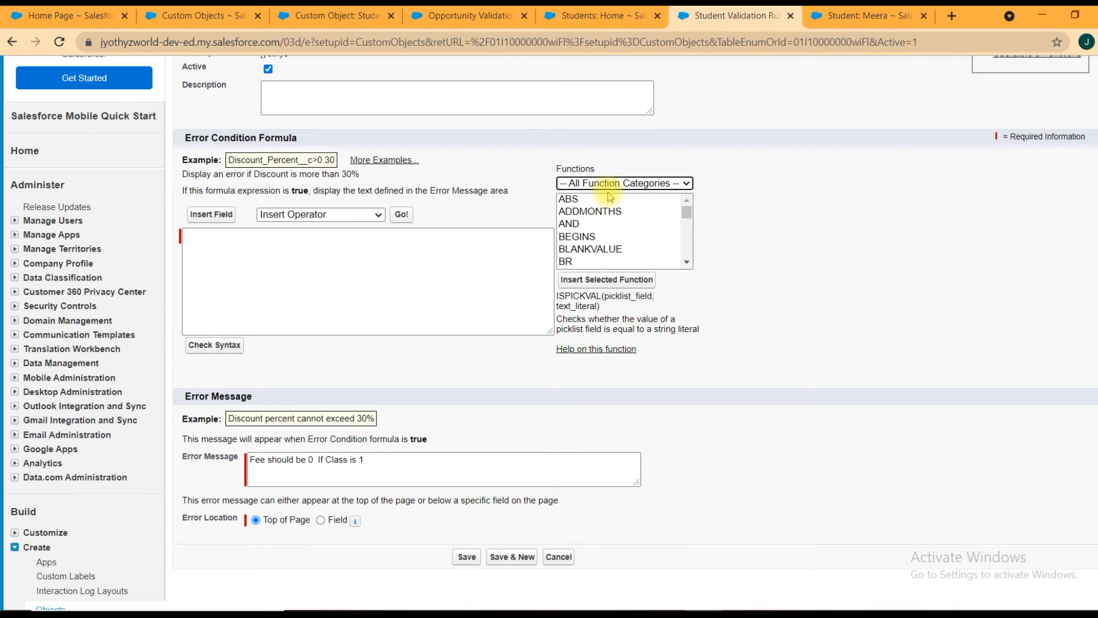
- Insert the logical AND function into the formula and replace its logical1 argument with the cut ISPICKVAL expression
{"action": "left_click", "coordinate": [606, 184]}
{"action": "left_click", "coordinate": [592, 225]}
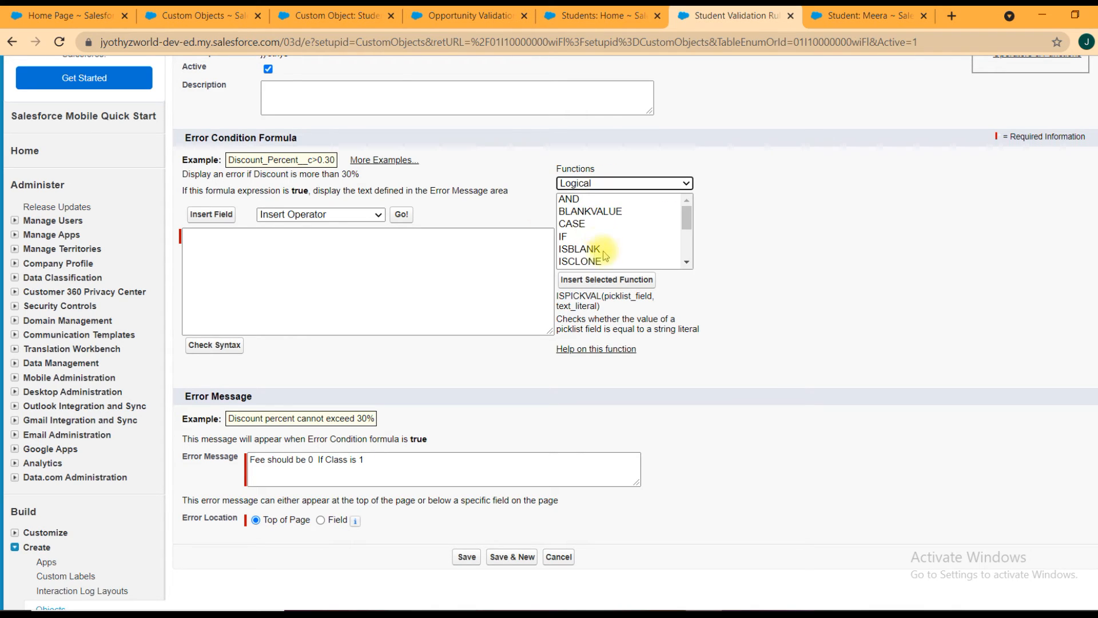
{"action": "left_click", "coordinate": [575, 201]}
{"action": "double_click", "coordinate": [575, 200]}
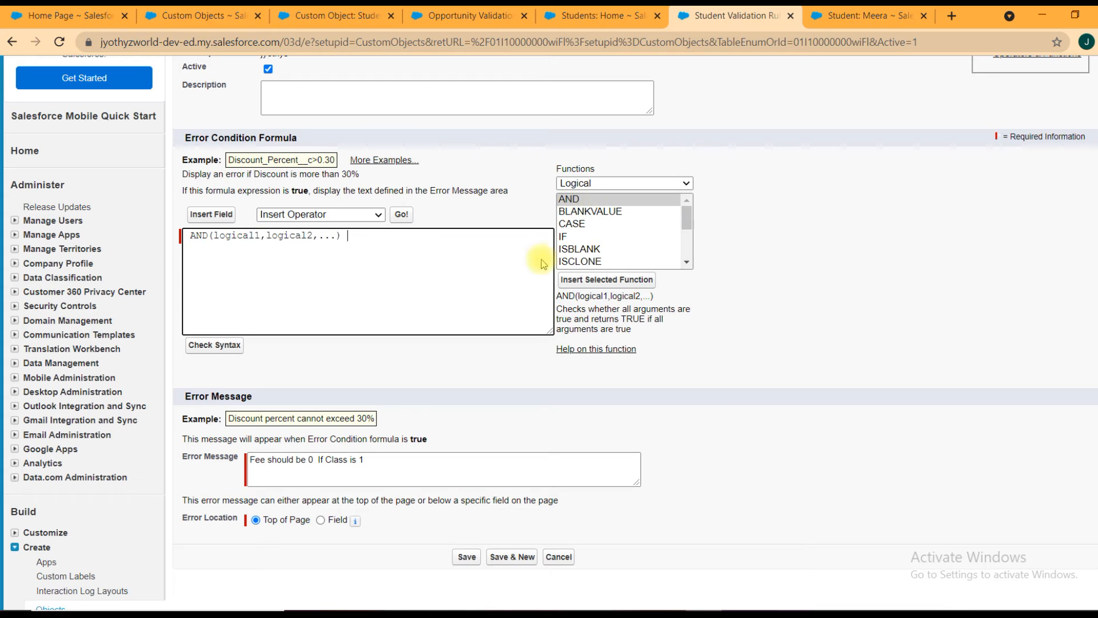
{"action": "left_click_drag", "start_coordinate": [261, 235], "coordinate": [224, 236]}
{"action": "type", "text": "ISPICKVAL( jyothys__Class__c , '1')"}
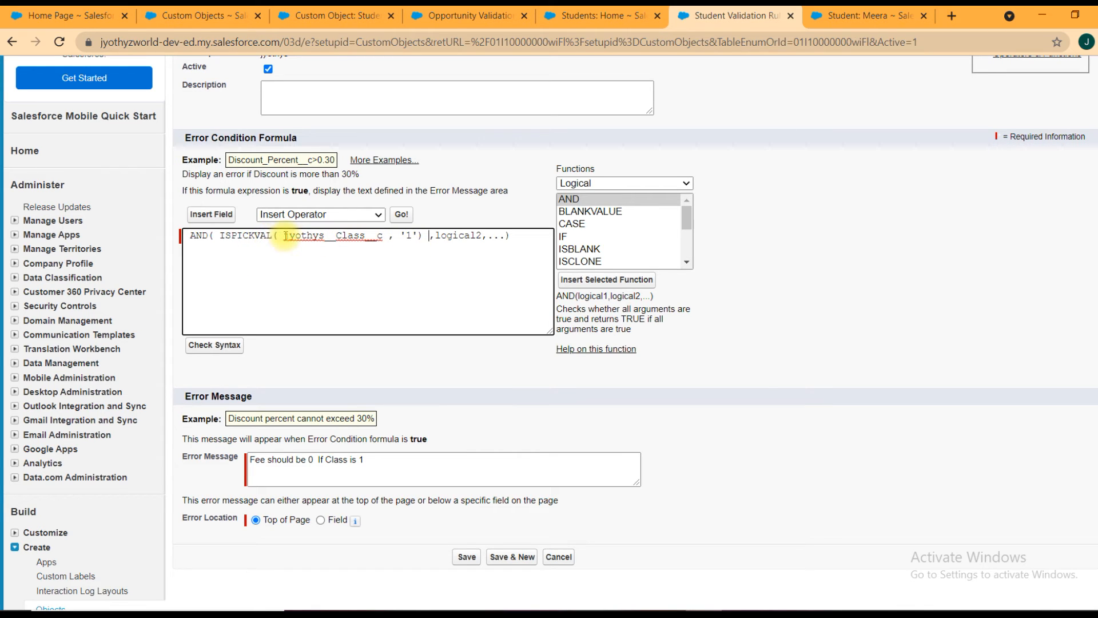
- Replace the remaining AND placeholder arguments with a condition that the Student's Fee field != 0
{"action": "left_click_drag", "start_coordinate": [279, 235], "coordinate": [355, 235]}
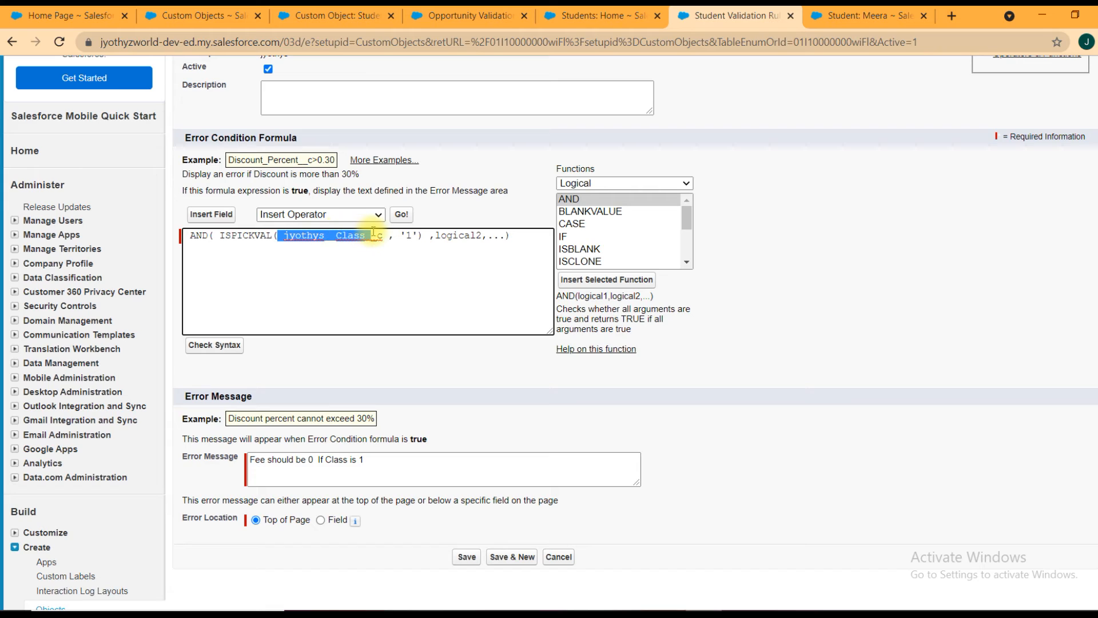
{"action": "double_click", "coordinate": [411, 236]}
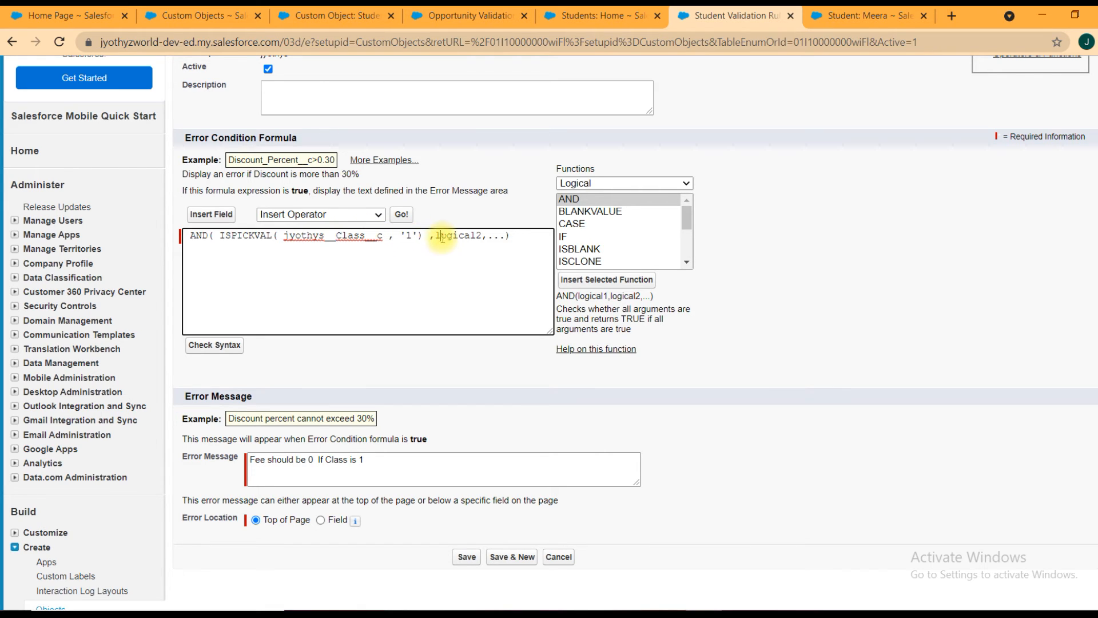
{"action": "left_click_drag", "start_coordinate": [436, 235], "coordinate": [489, 235]}
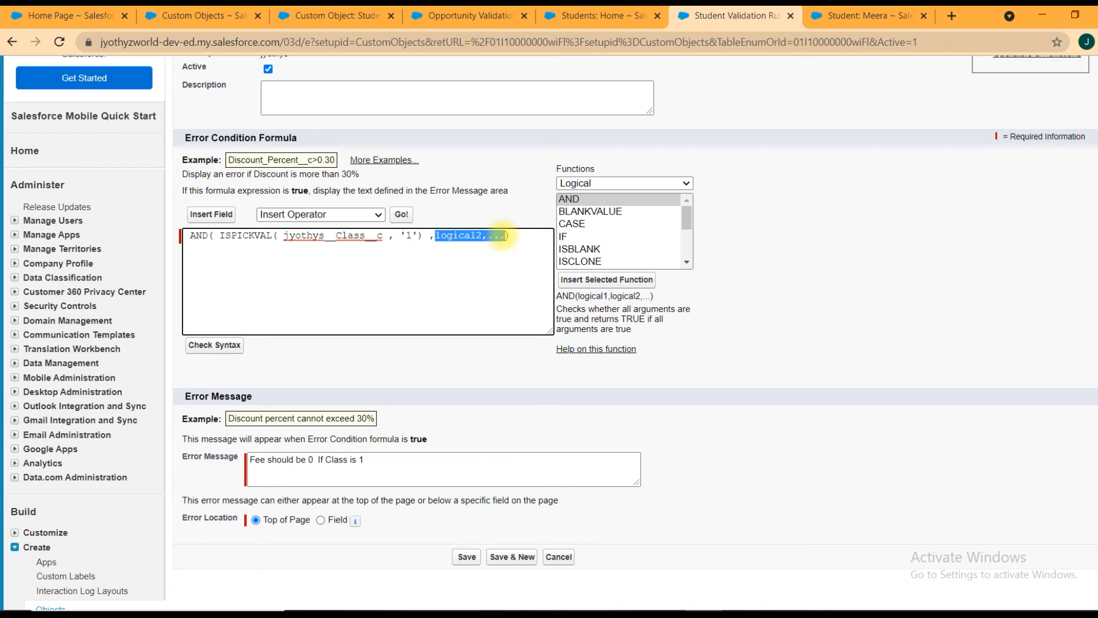
{"action": "key", "text": "BackSpace"}
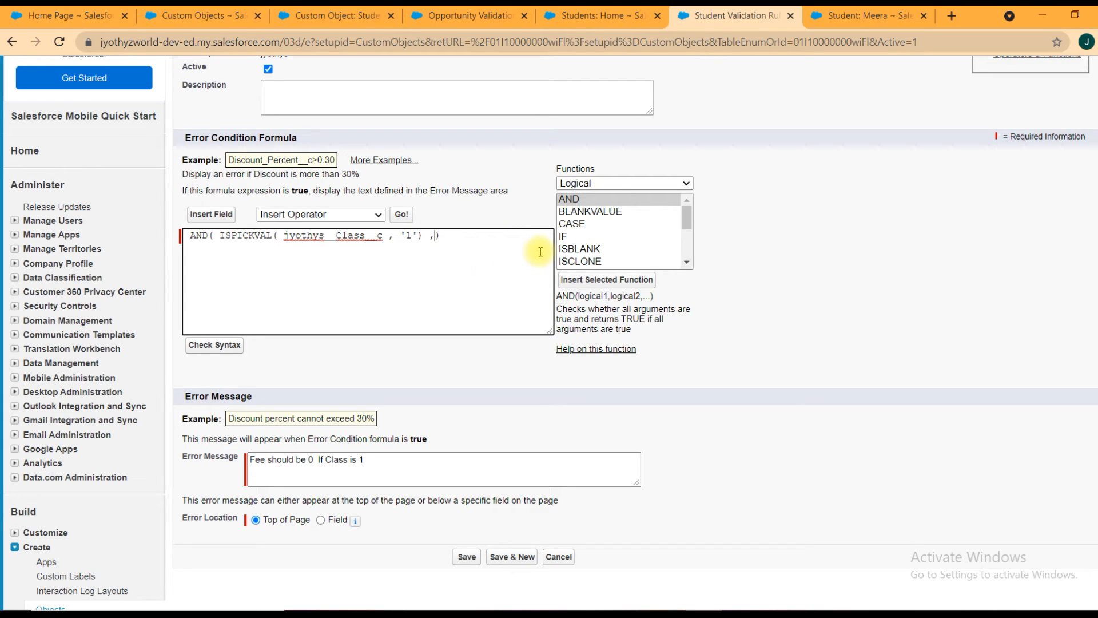
{"action": "left_click", "coordinate": [221, 220]}
{"action": "scroll", "coordinate": [441, 320], "scroll_direction": "down", "scroll_amount": 2}
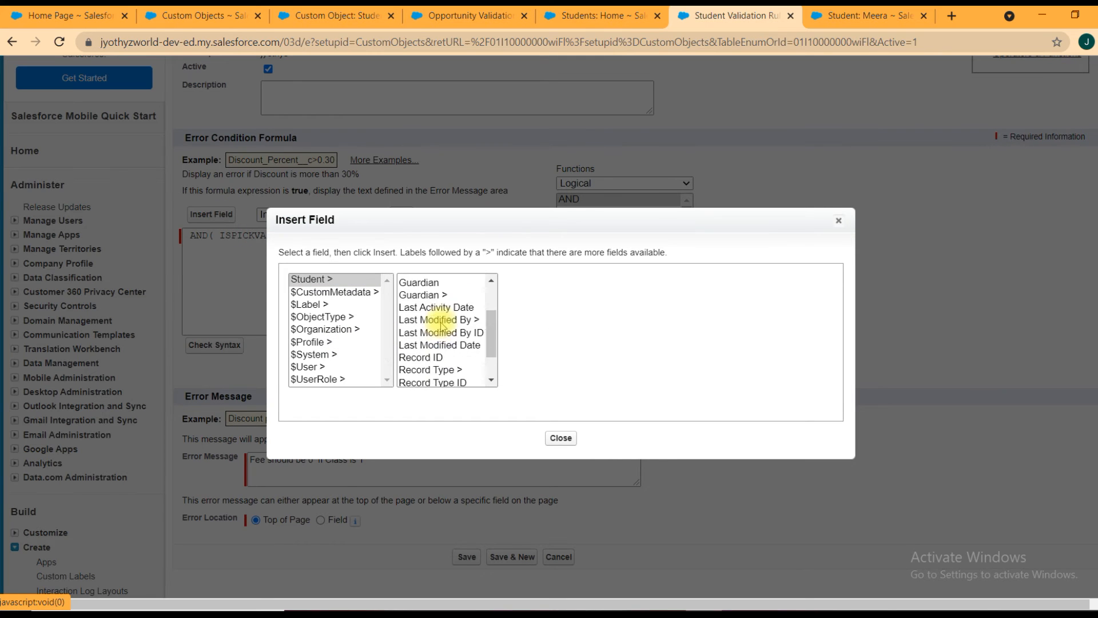
{"action": "scroll", "coordinate": [437, 323], "scroll_direction": "up", "scroll_amount": 2}
{"action": "left_click", "coordinate": [421, 339]}
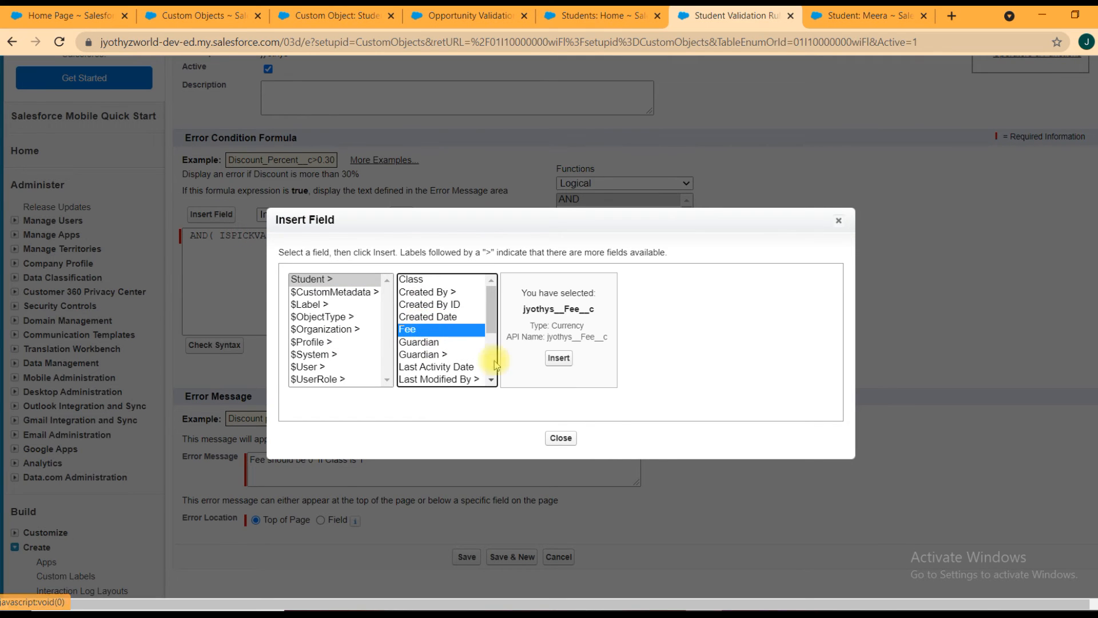
{"action": "left_click", "coordinate": [559, 364]}
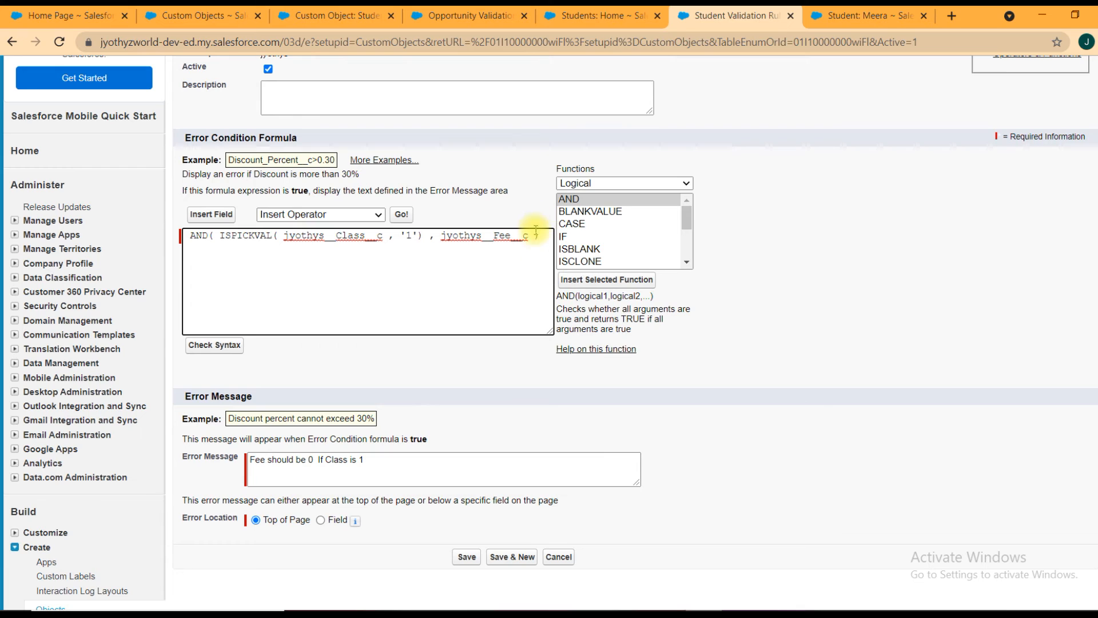
{"action": "type", "text": "= 0"}
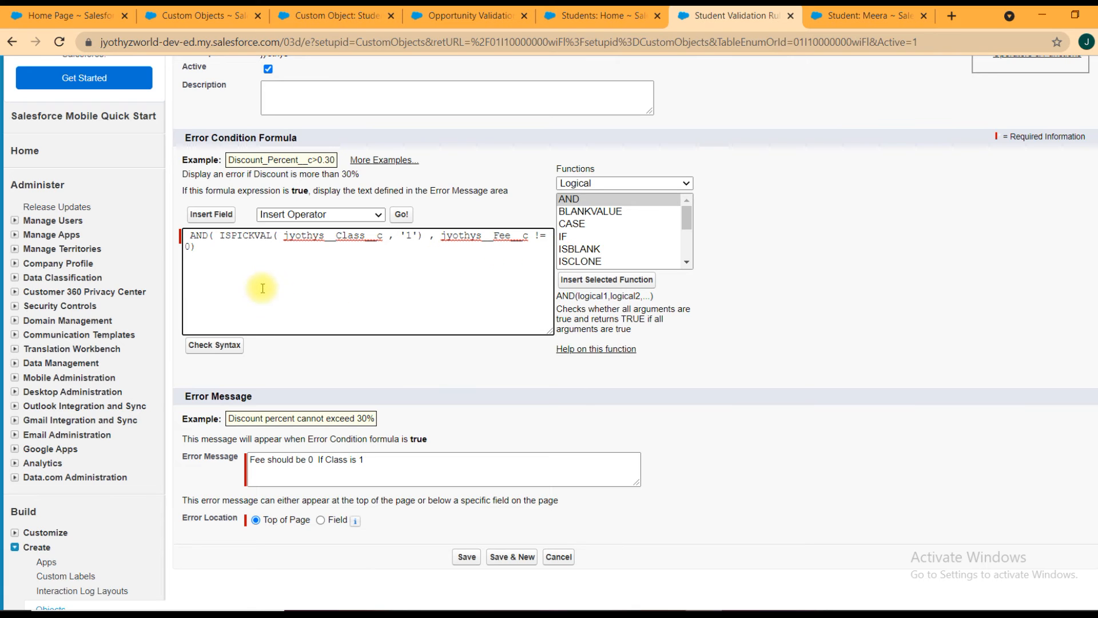
- Check the formula's syntax and save the Student validation rule with the error location at Top of Page
{"action": "left_click", "coordinate": [214, 345]}
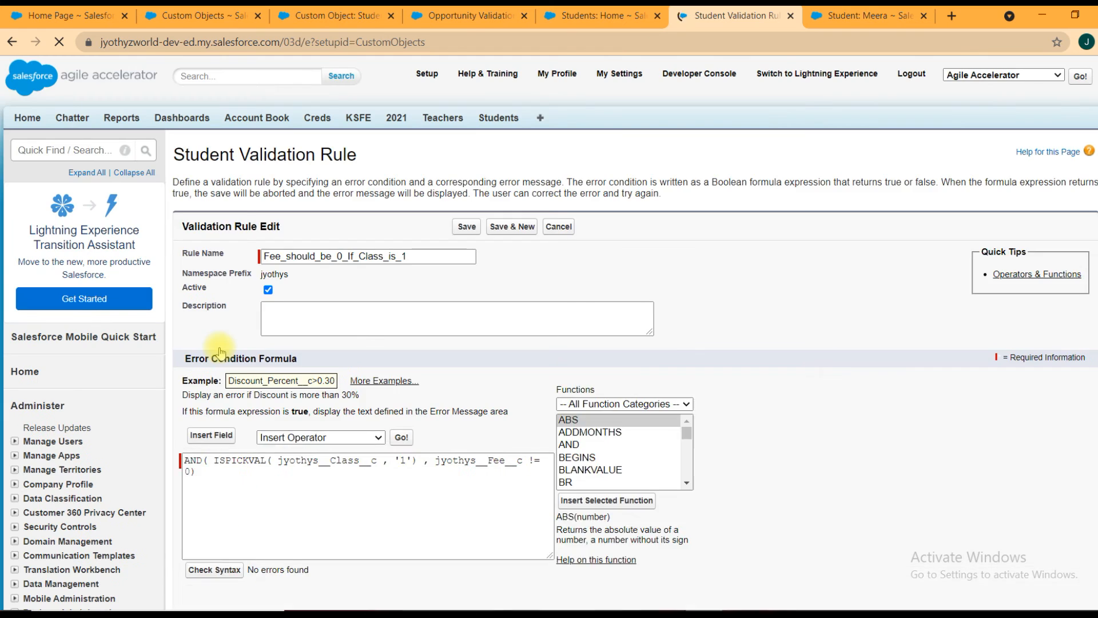
{"action": "scroll", "coordinate": [717, 366], "scroll_direction": "down", "scroll_amount": 4}
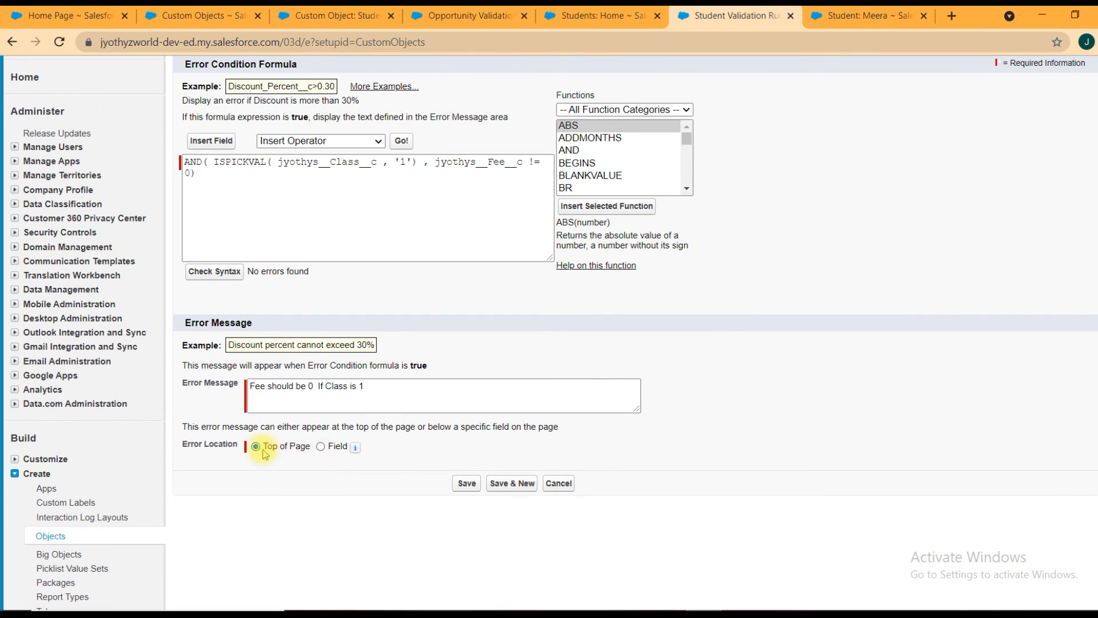
{"action": "left_click", "coordinate": [465, 484]}
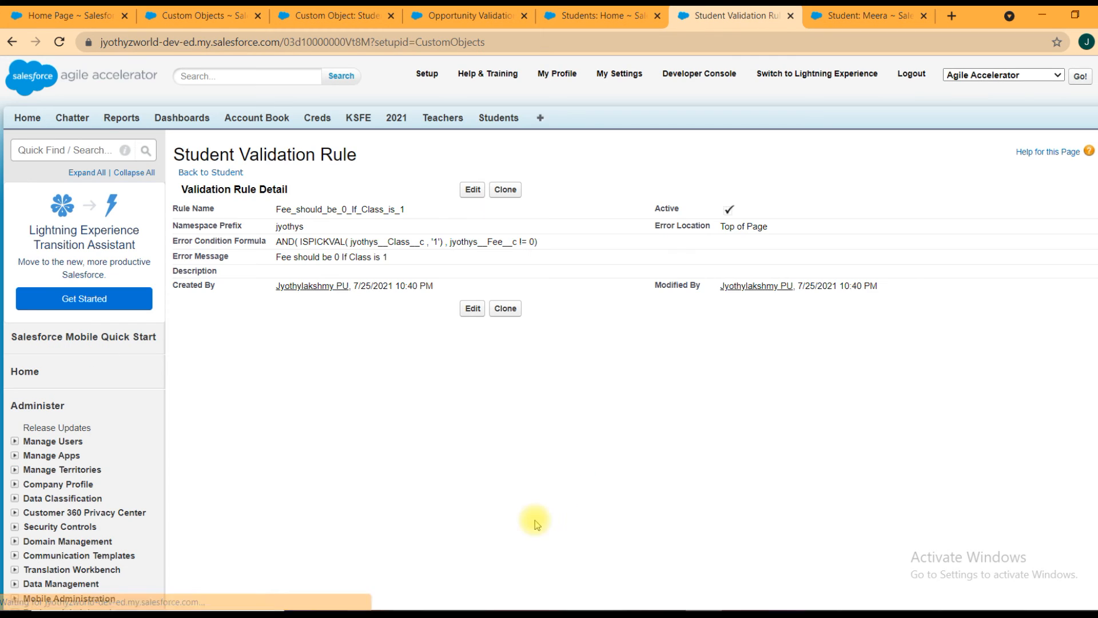
- Start a new Student record with the OneTwo record type and enter the student's name
{"action": "left_click", "coordinate": [497, 119]}
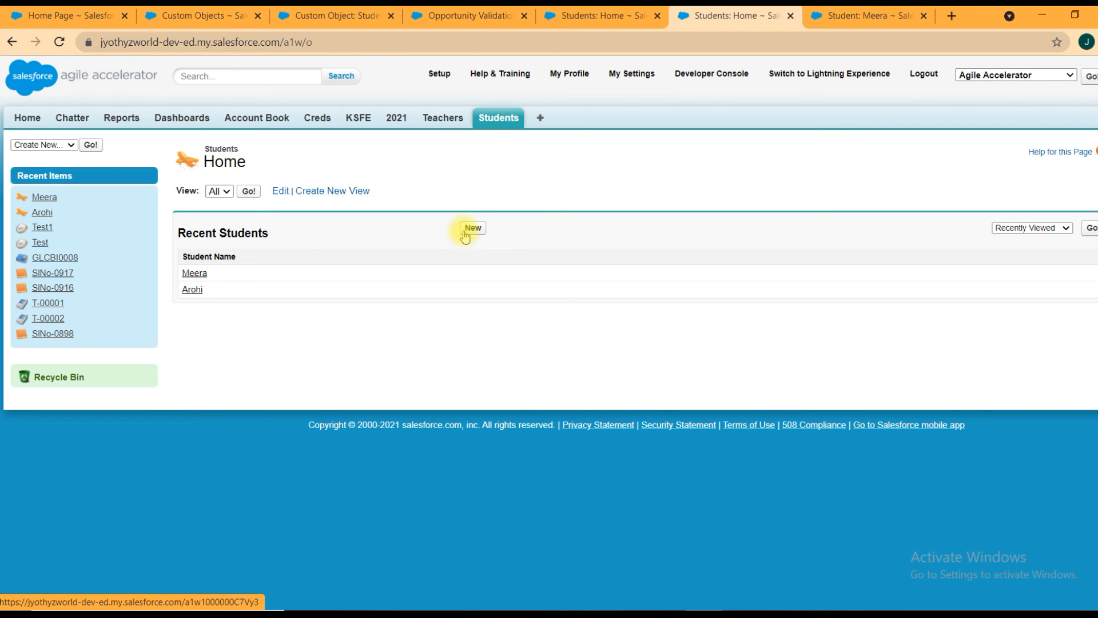
{"action": "left_click", "coordinate": [472, 228]}
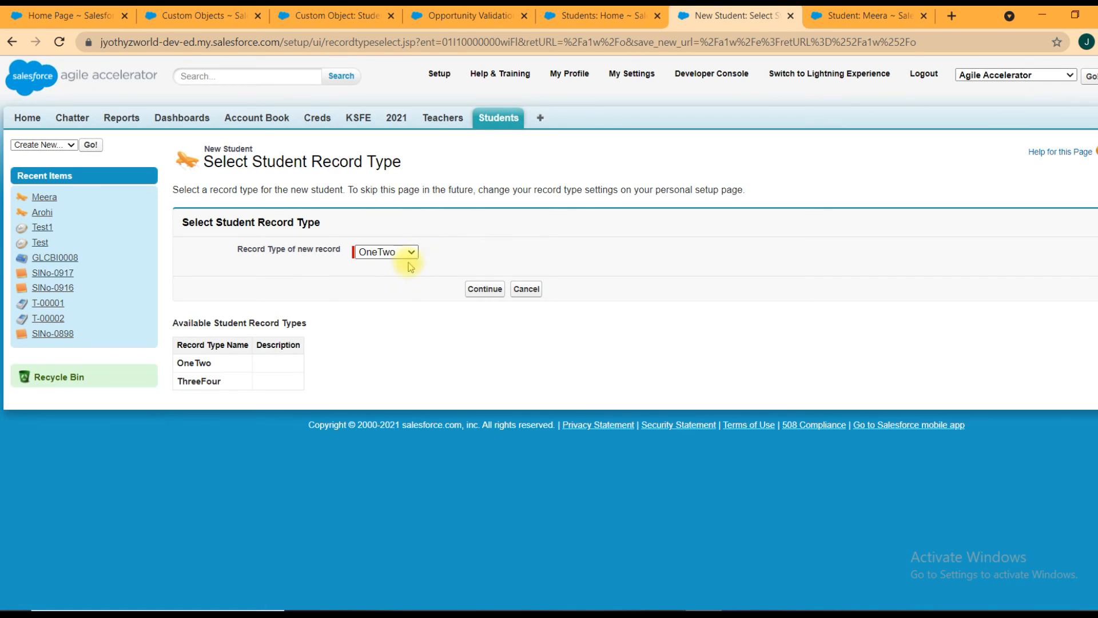
{"action": "left_click", "coordinate": [484, 289]}
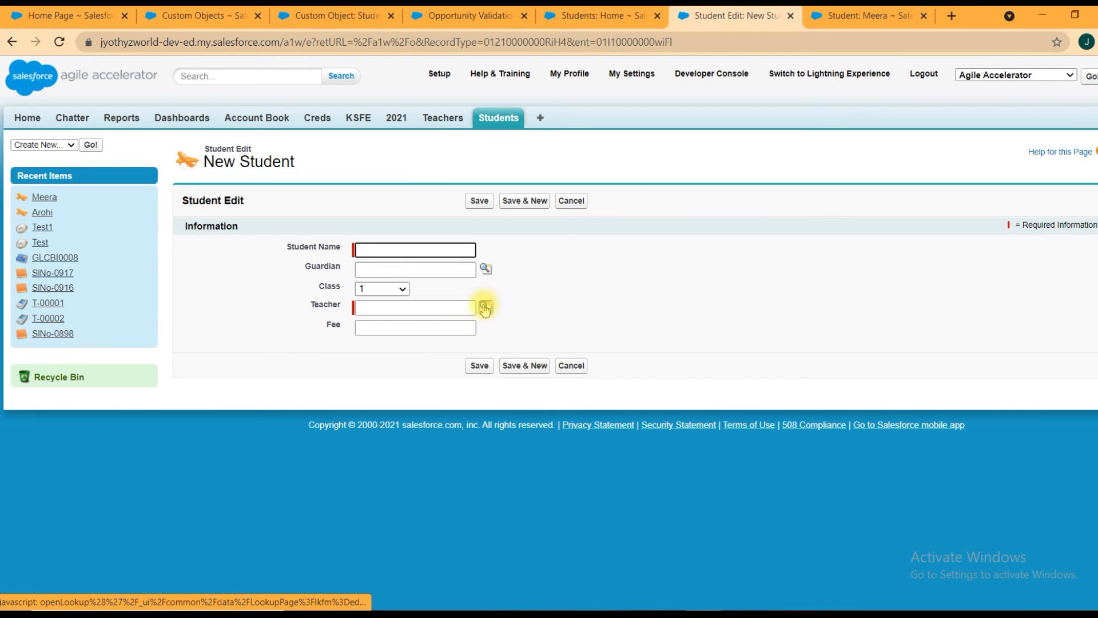
{"action": "left_click", "coordinate": [374, 249]}
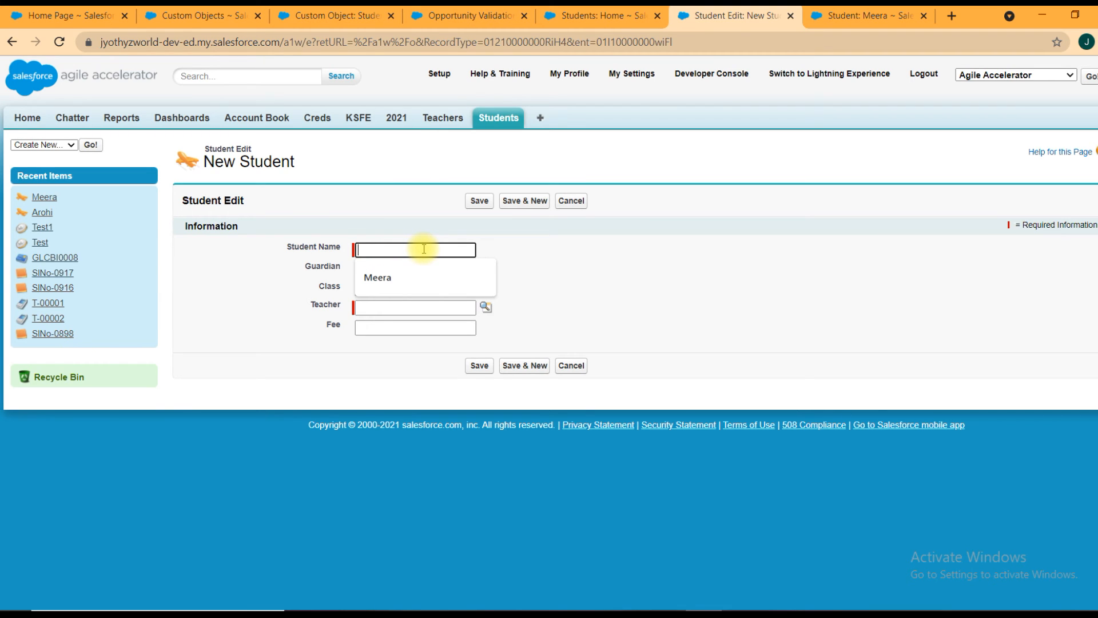
{"action": "type", "text": "Rohith"}
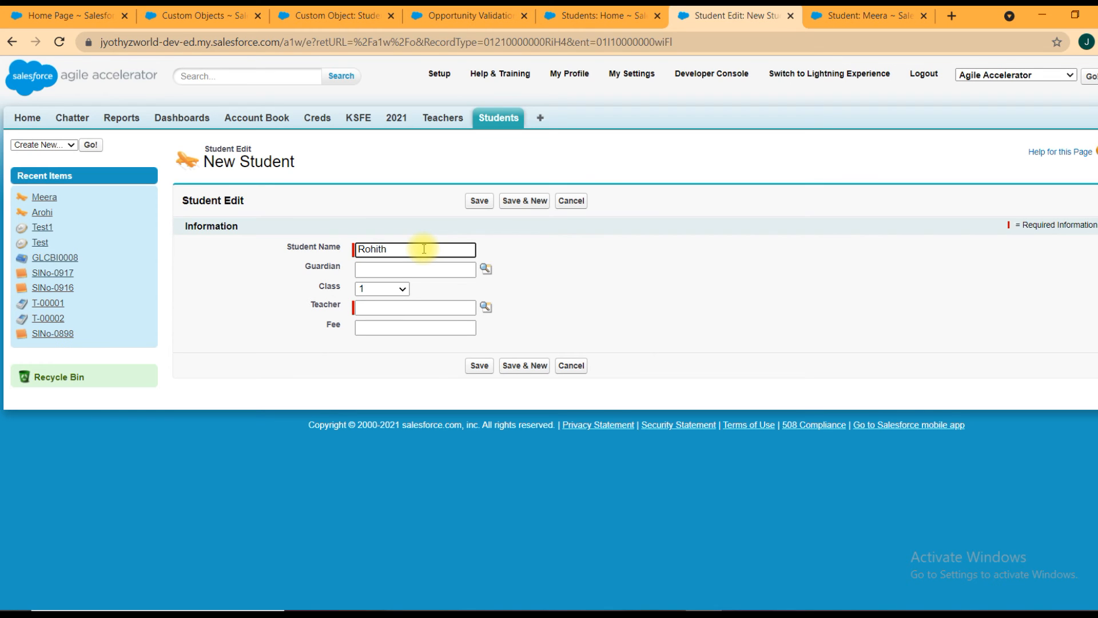
- Look up and assign the recently viewed contact as the student's Guardian and T-00002 as the Teacher
{"action": "left_click", "coordinate": [486, 269]}
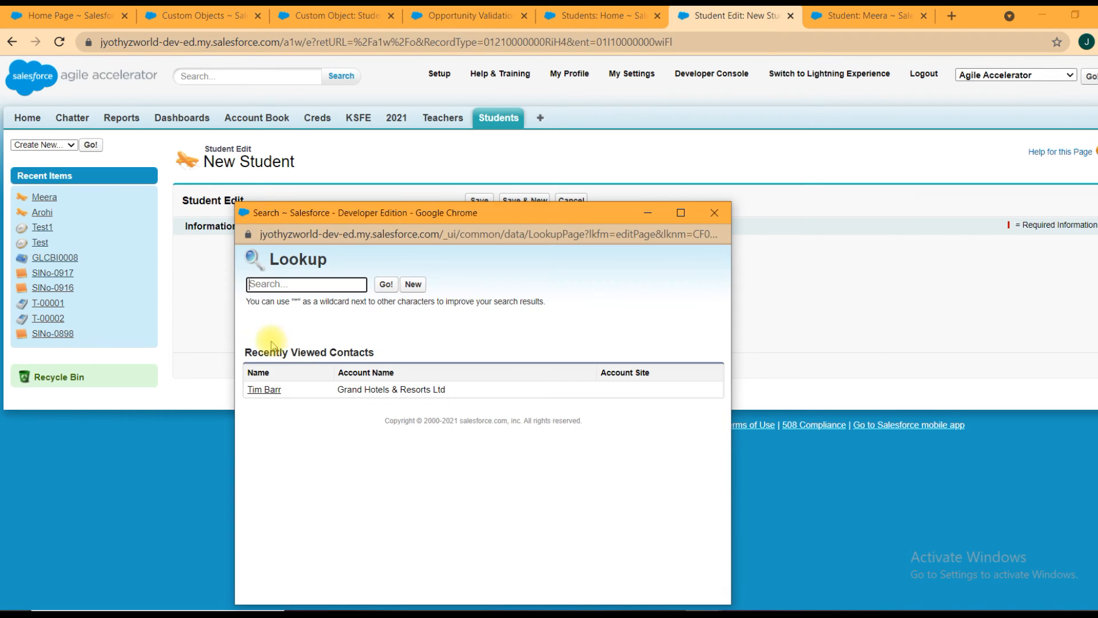
{"action": "left_click", "coordinate": [256, 387]}
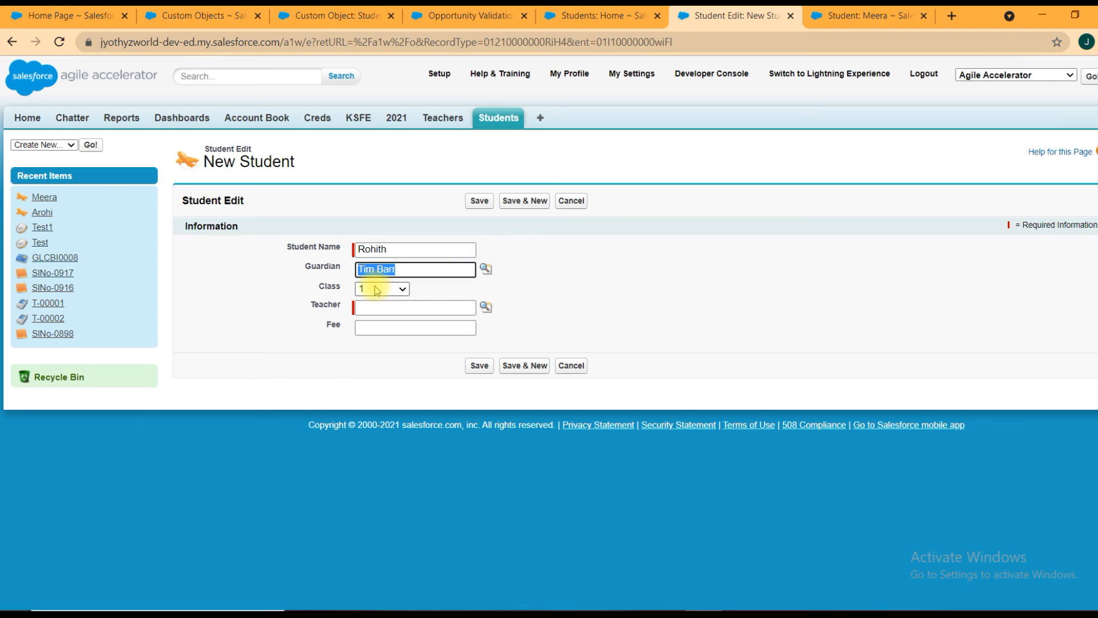
{"action": "left_click", "coordinate": [485, 307]}
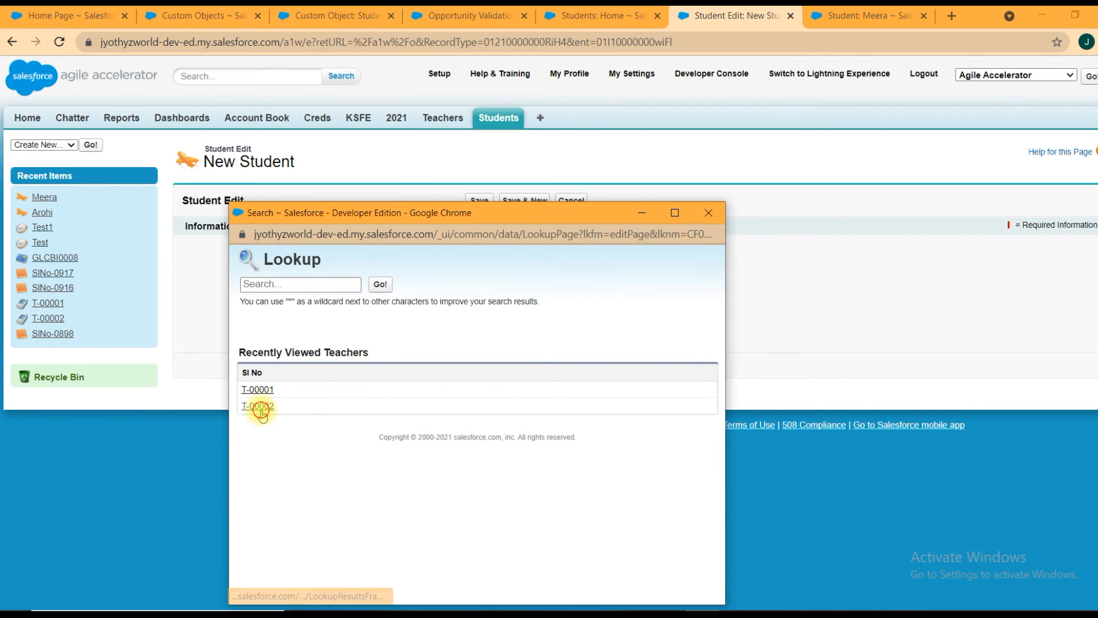
{"action": "left_click", "coordinate": [258, 406]}
- Try to save the Class 1 student with a Fee of 4500 and review the validation response
{"action": "left_click", "coordinate": [387, 327]}
{"action": "type", "text": "4500"}
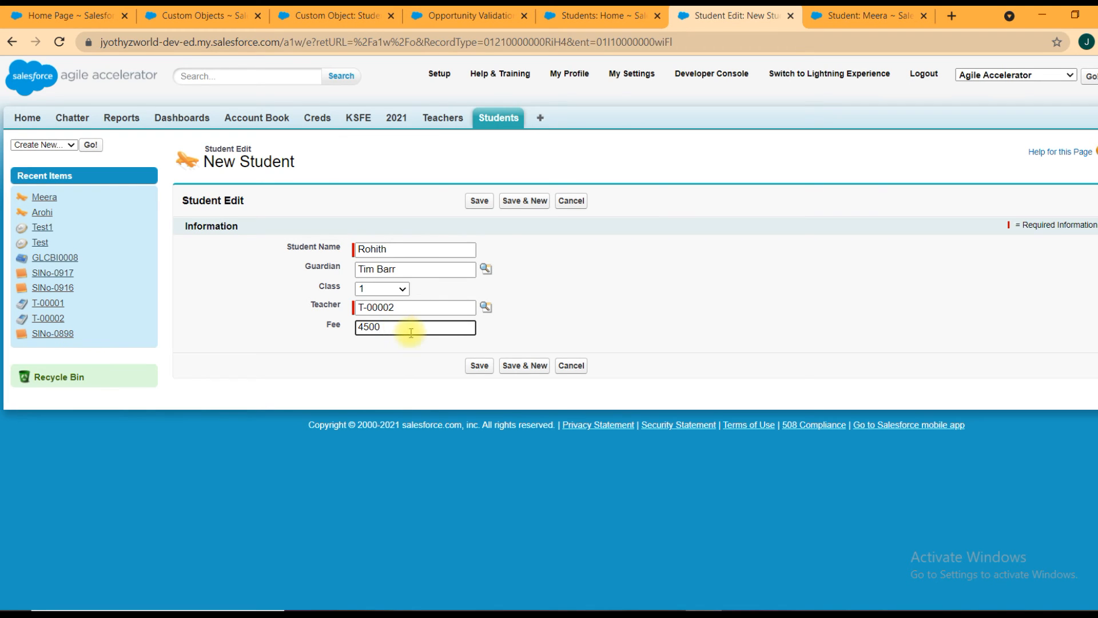
{"action": "left_click", "coordinate": [479, 365]}
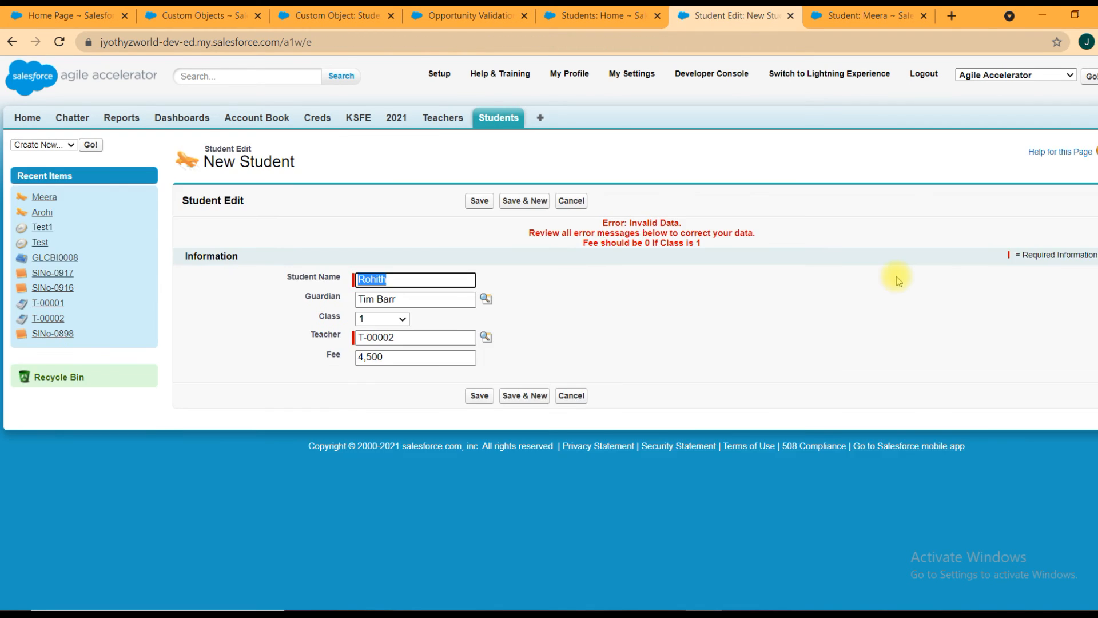
{"action": "left_click", "coordinate": [581, 242]}
{"action": "left_click_drag", "start_coordinate": [581, 243], "coordinate": [716, 247]}
{"action": "left_click", "coordinate": [715, 245]}
{"action": "left_click", "coordinate": [420, 355]}
{"action": "left_click", "coordinate": [901, 329]}
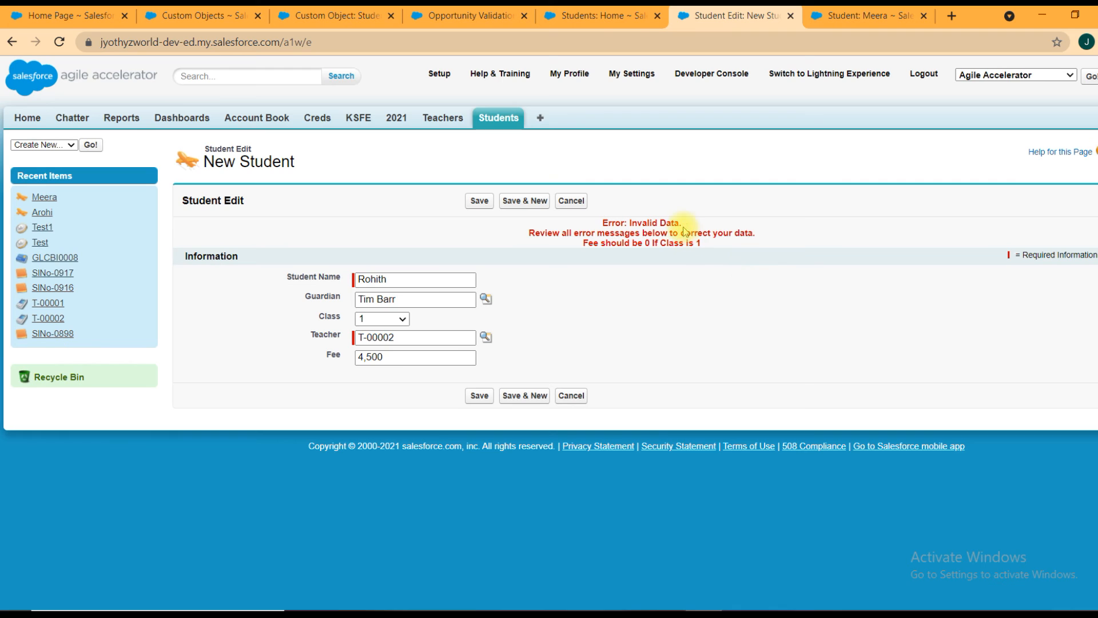
- Set the student's Fee to 0 and save the record
{"action": "left_click", "coordinate": [459, 353]}
{"action": "double_click", "coordinate": [456, 354]}
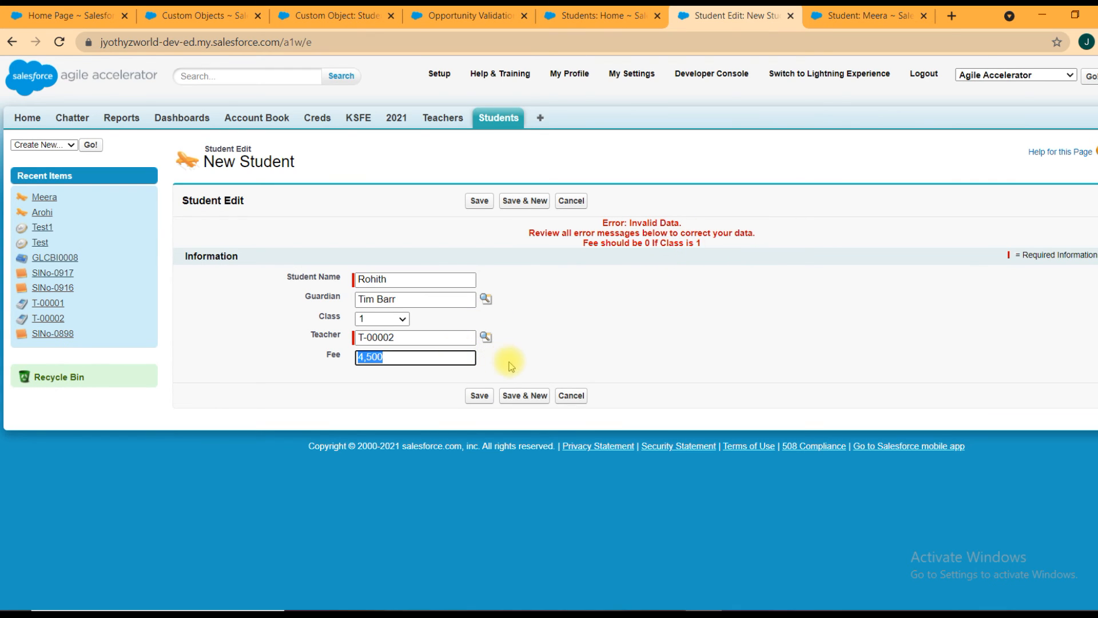
{"action": "type", "text": "0"}
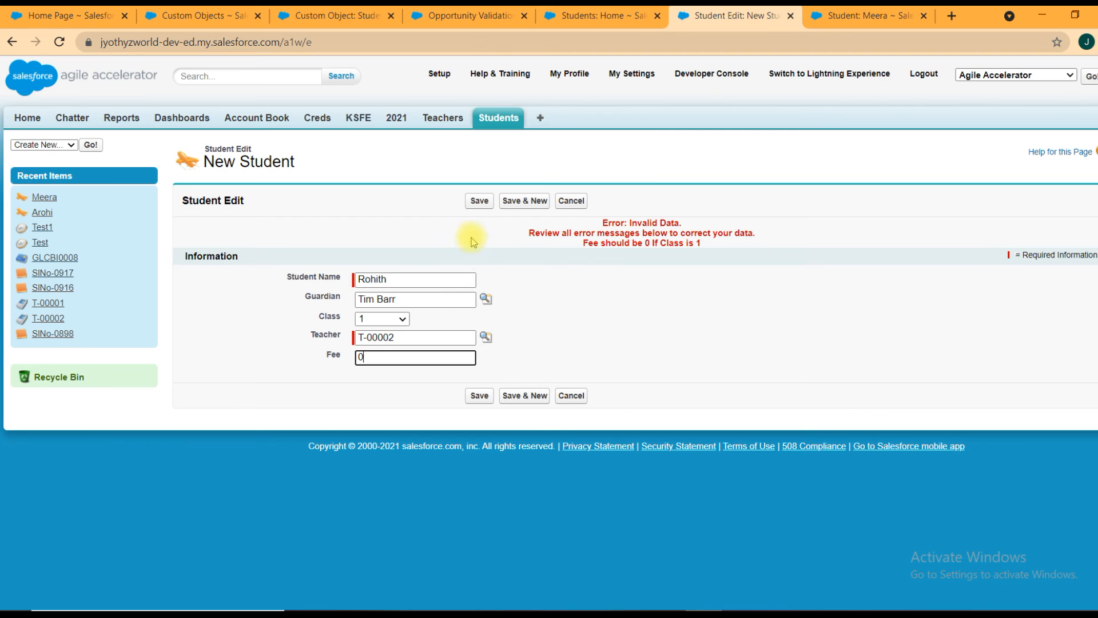
{"action": "left_click", "coordinate": [479, 200]}
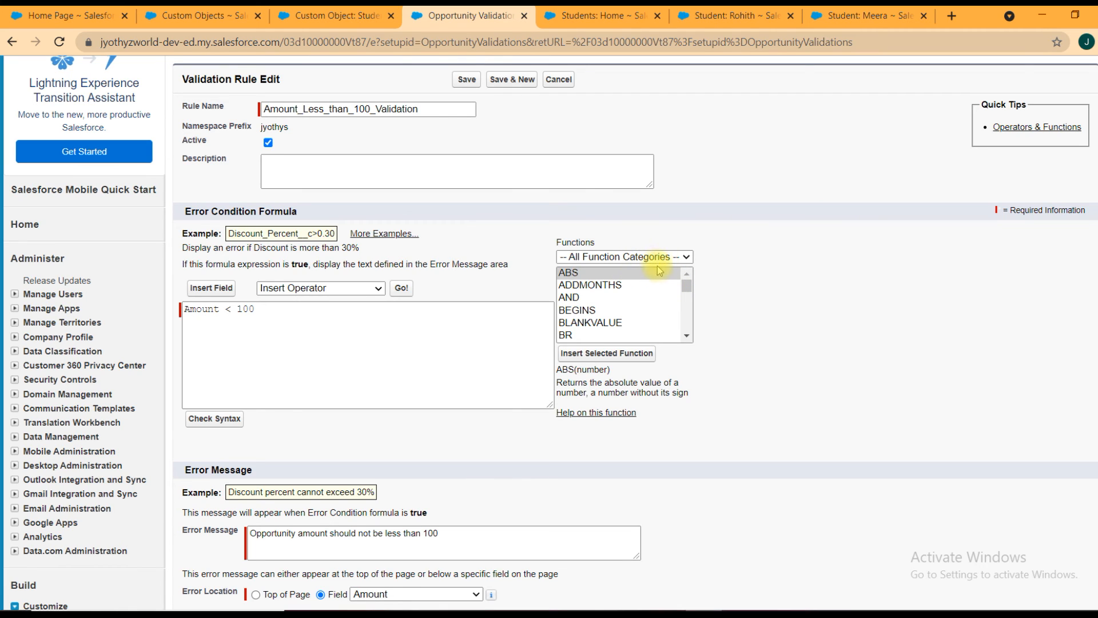
- Examine the descriptions of the AND, BEGINS and CONTAINS functions in the Opportunity validation rule's formula editor
{"action": "left_click", "coordinate": [586, 299]}
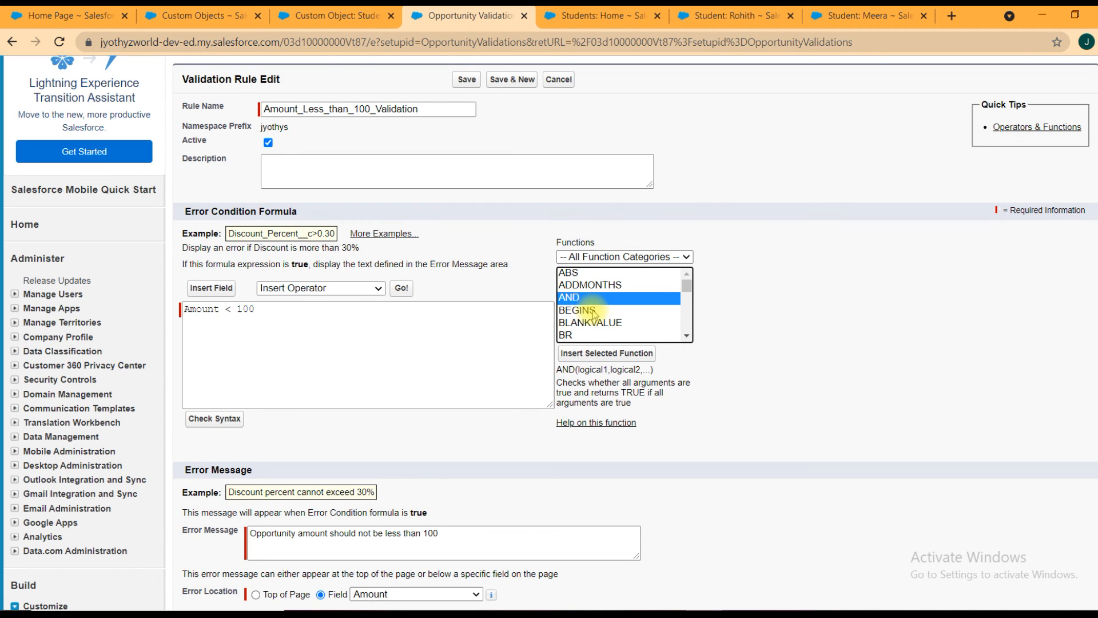
{"action": "left_click", "coordinate": [593, 312]}
{"action": "scroll", "coordinate": [593, 312], "scroll_direction": "down", "scroll_amount": 2}
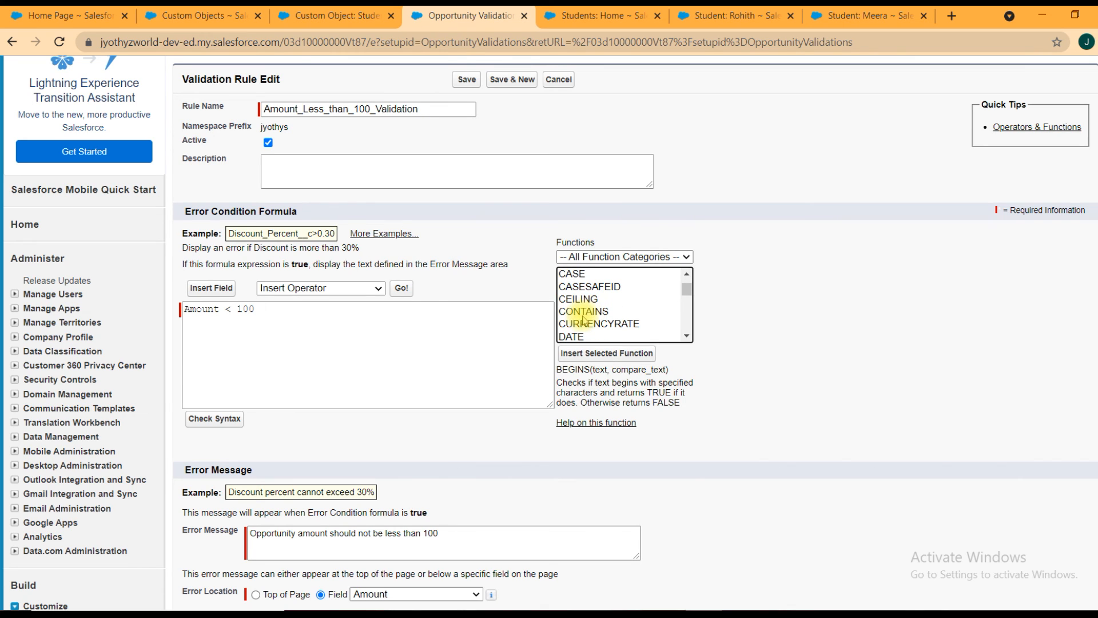
{"action": "left_click", "coordinate": [585, 311]}
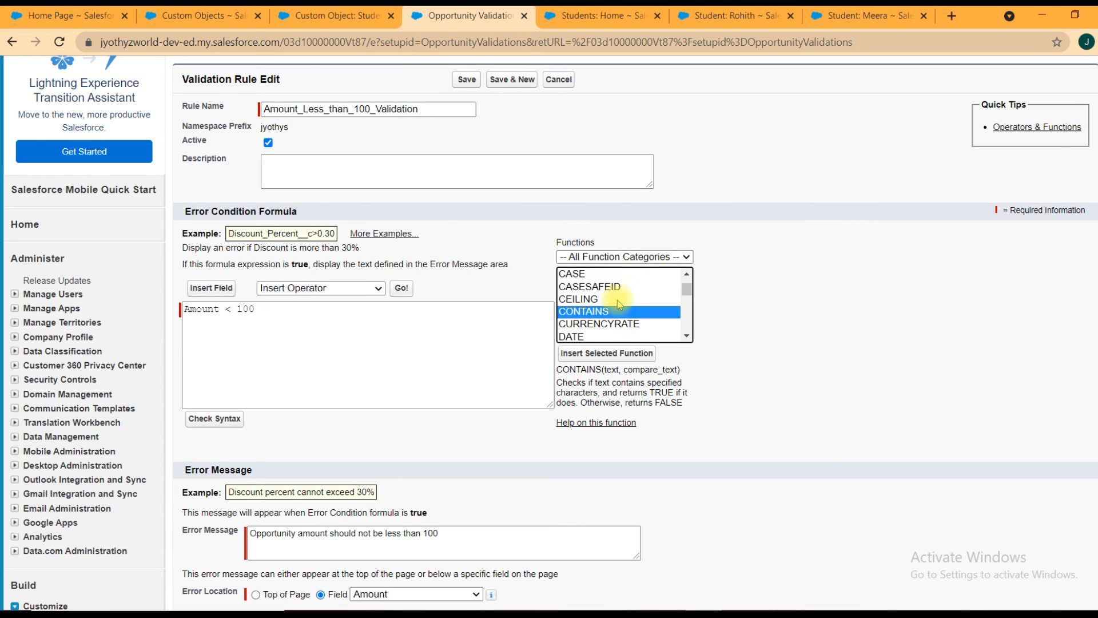
{"action": "left_click_drag", "start_coordinate": [559, 371], "coordinate": [686, 411]}
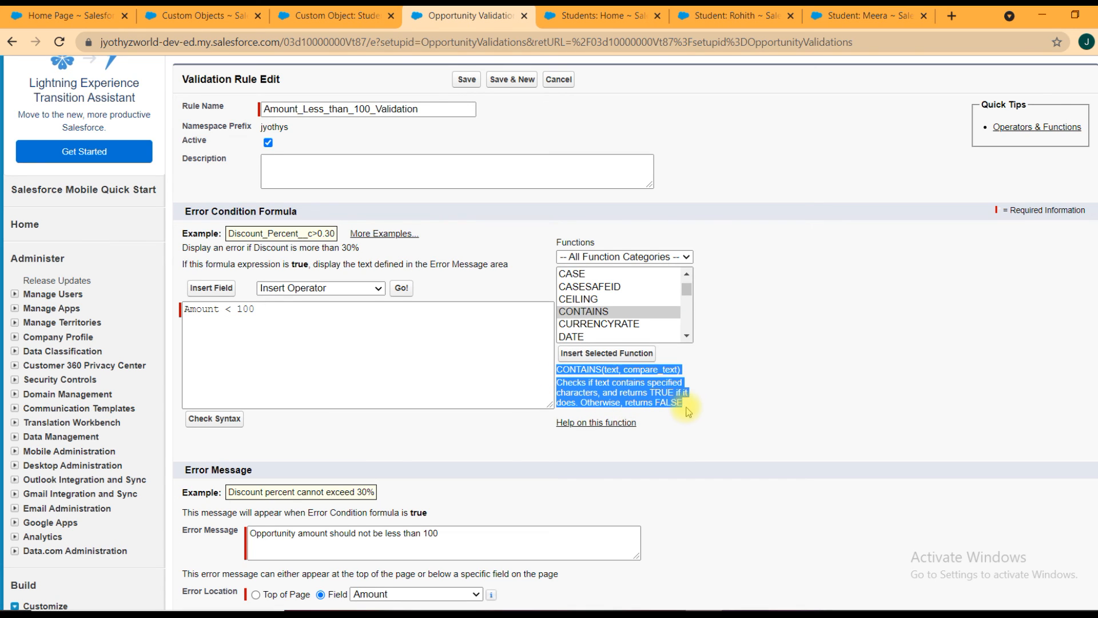
{"action": "scroll", "coordinate": [767, 389], "scroll_direction": "down", "scroll_amount": 3}
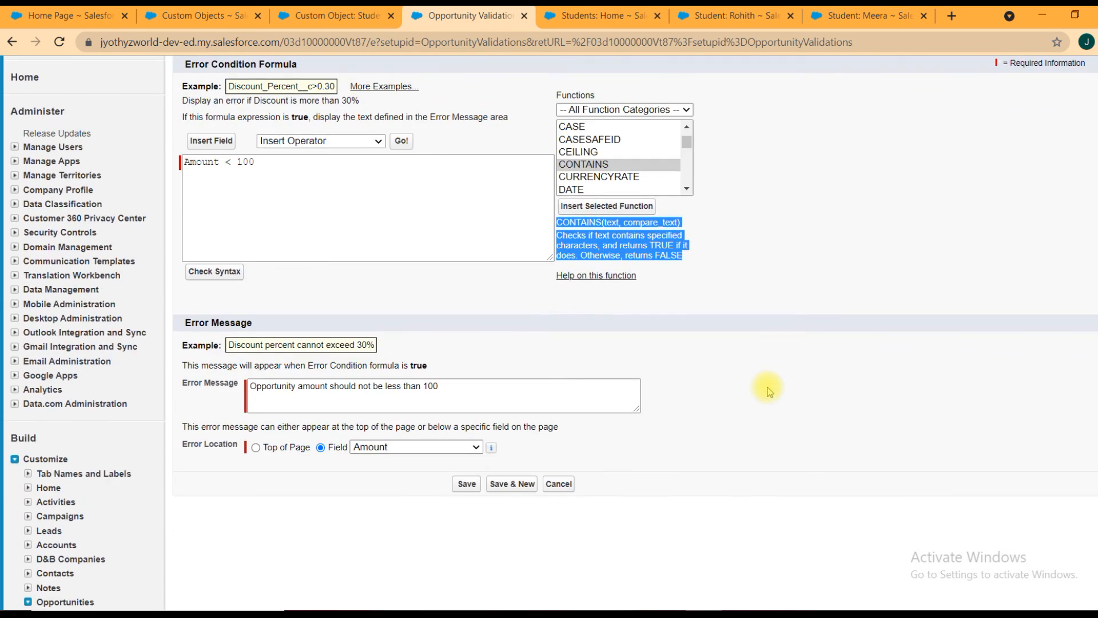
{"action": "scroll", "coordinate": [753, 356], "scroll_direction": "up", "scroll_amount": 2}
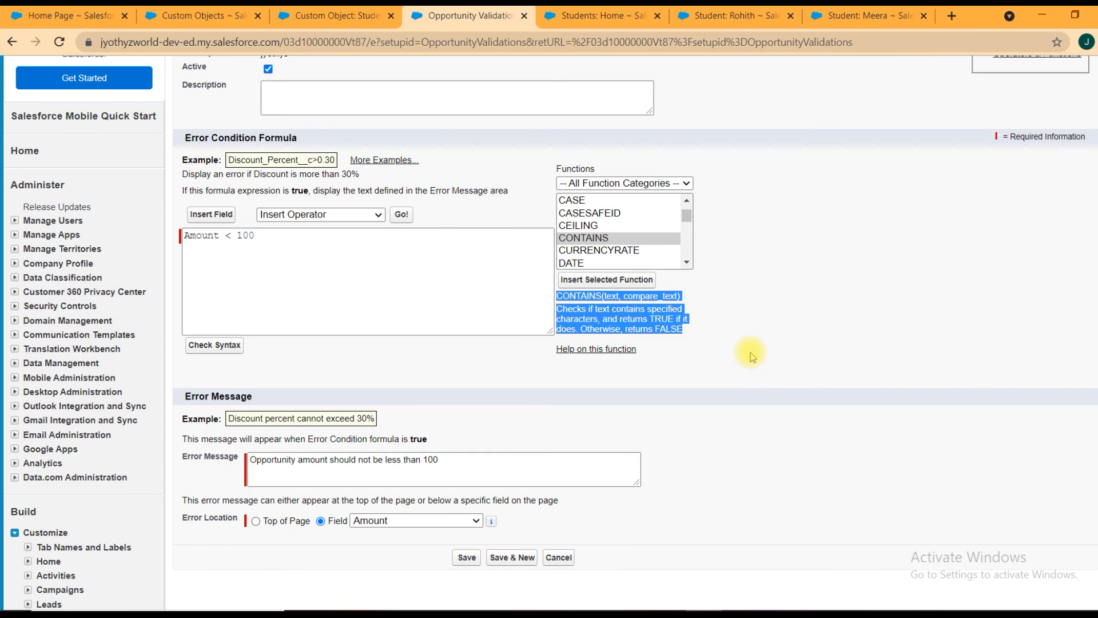